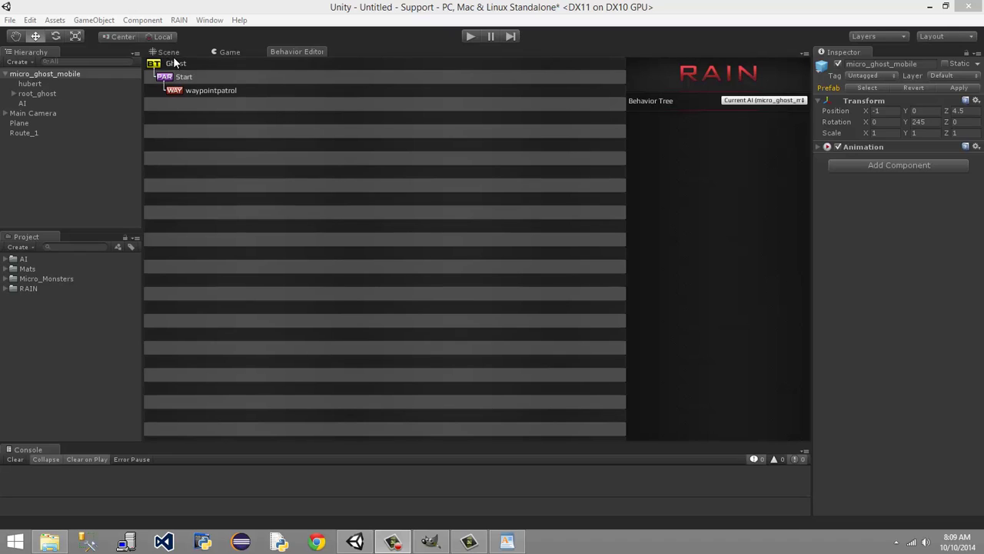
click(223, 52)
click(290, 52)
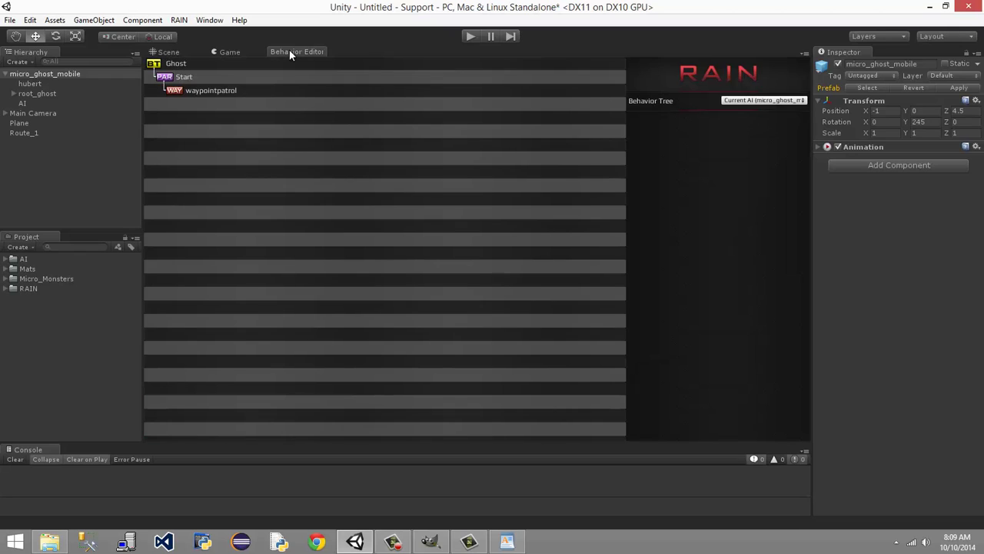
click(236, 53)
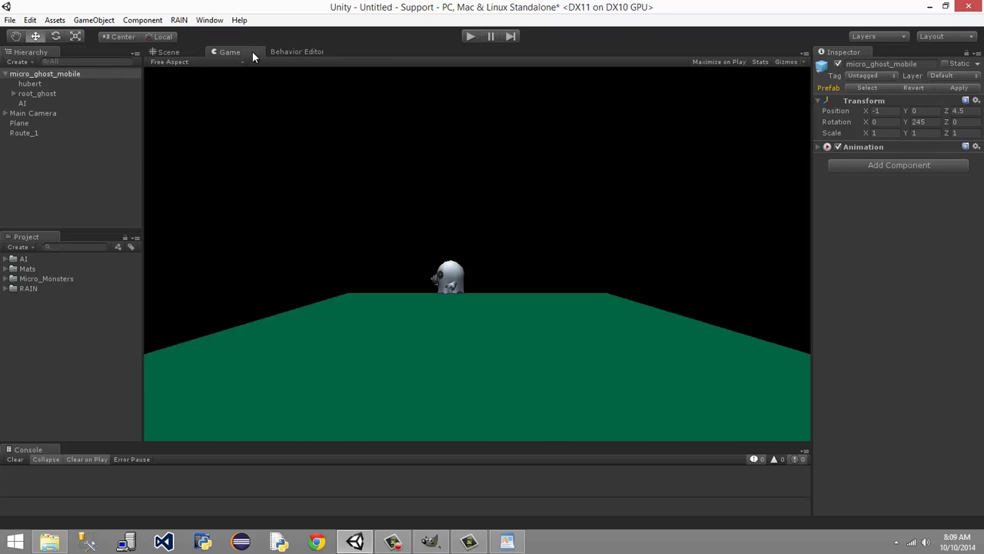
click(280, 52)
click(237, 53)
click(166, 52)
click(234, 51)
click(280, 52)
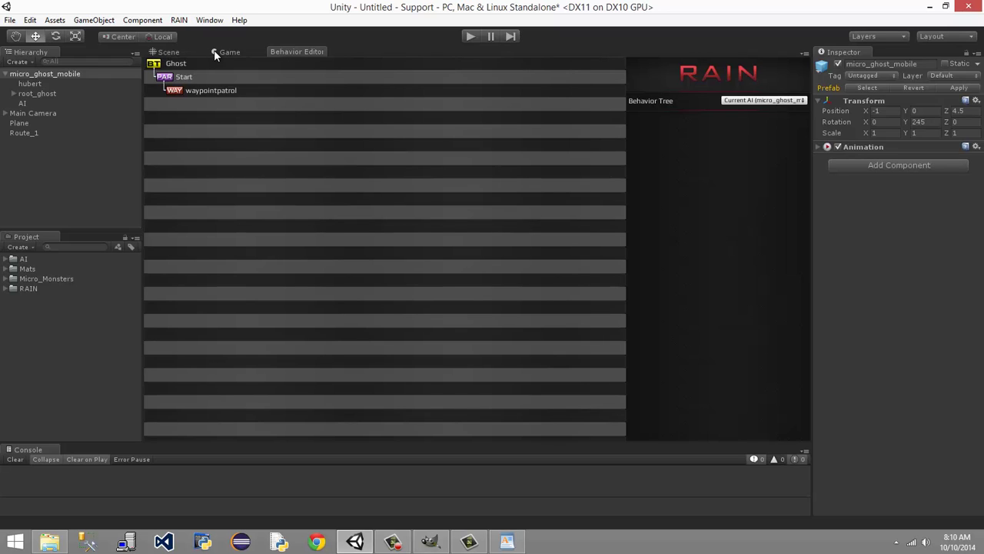
click(217, 52)
click(185, 52)
click(227, 52)
click(289, 52)
click(225, 54)
click(315, 53)
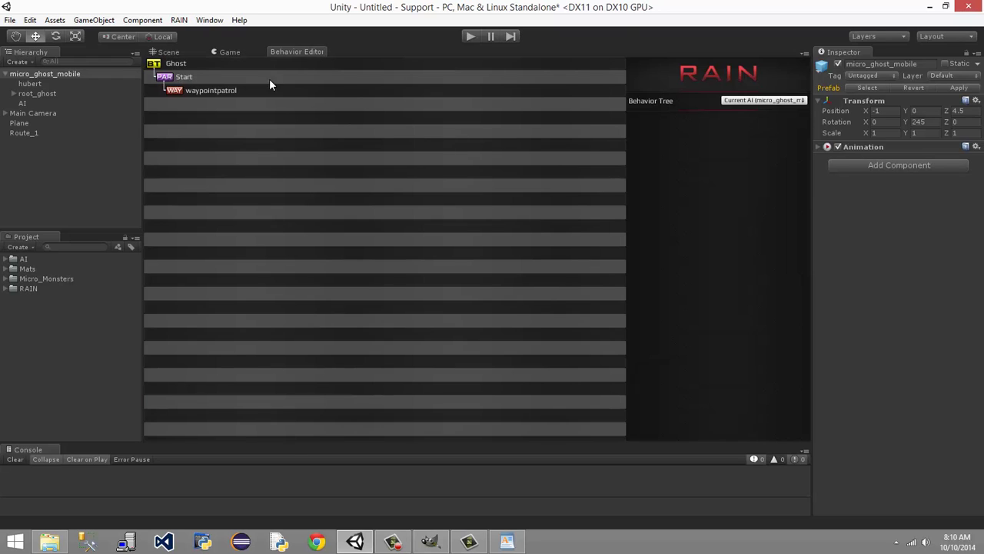
click(208, 91)
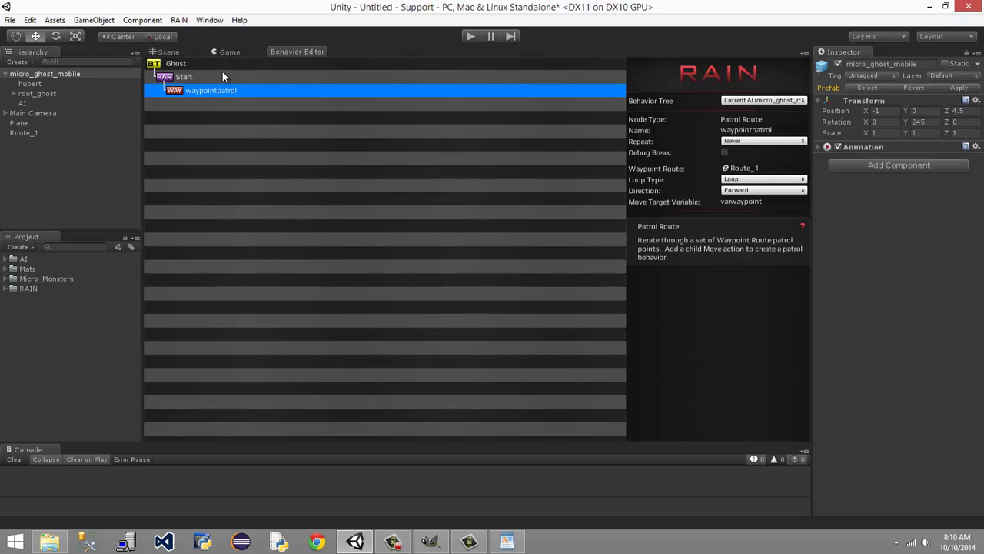
click(188, 76)
click(227, 52)
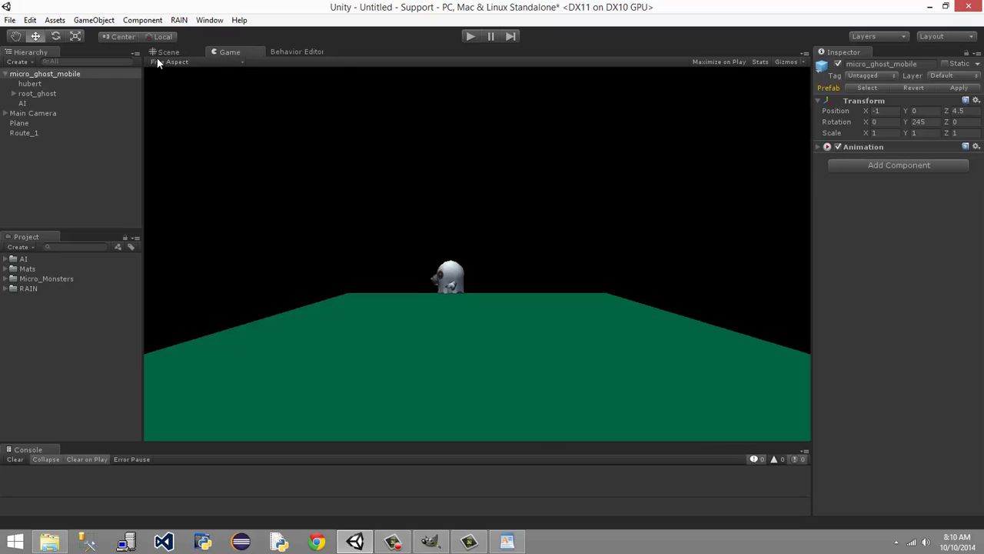
Set the Behavior Tree Asset to None in the Mind settings of the ghost's AI object
click(28, 104)
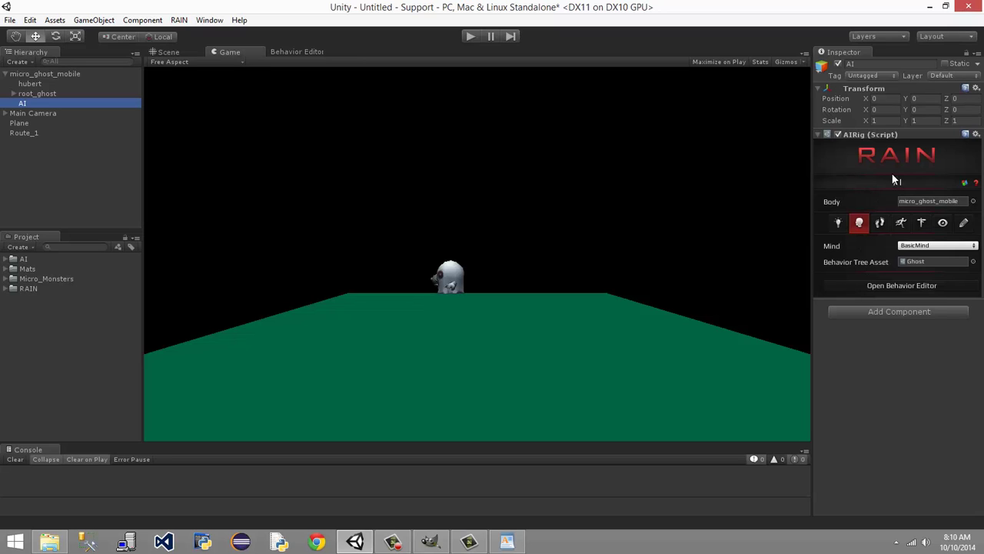
click(902, 230)
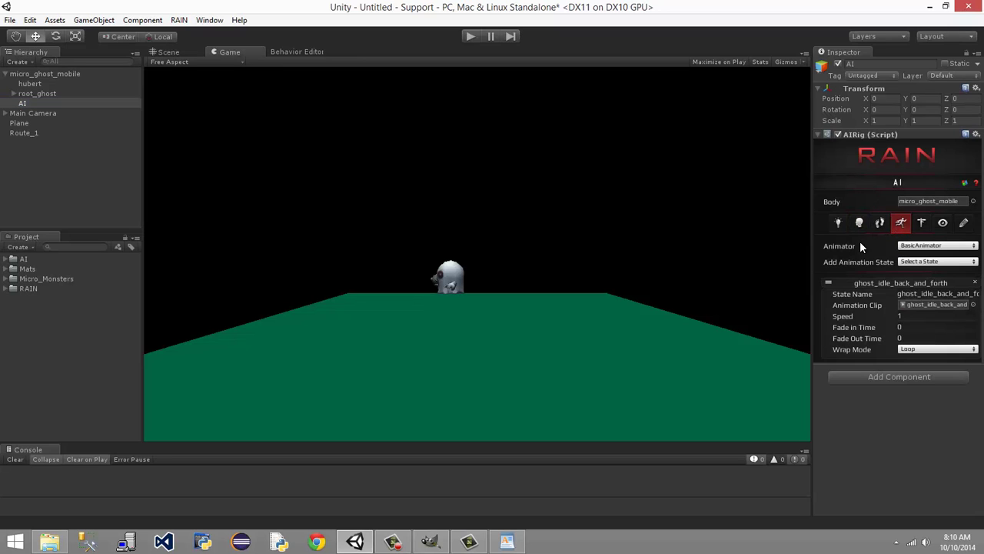
click(865, 227)
click(902, 225)
click(862, 225)
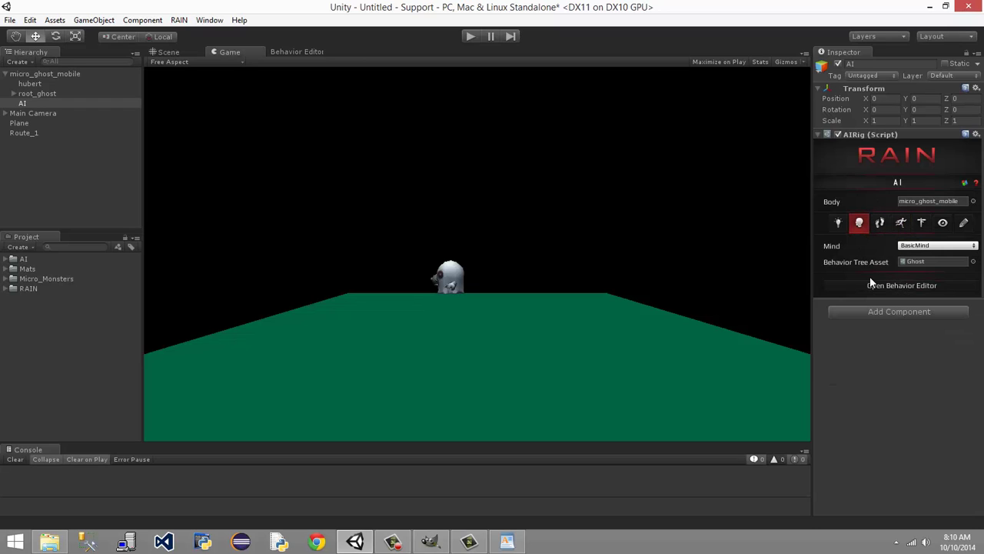
click(973, 262)
click(392, 157)
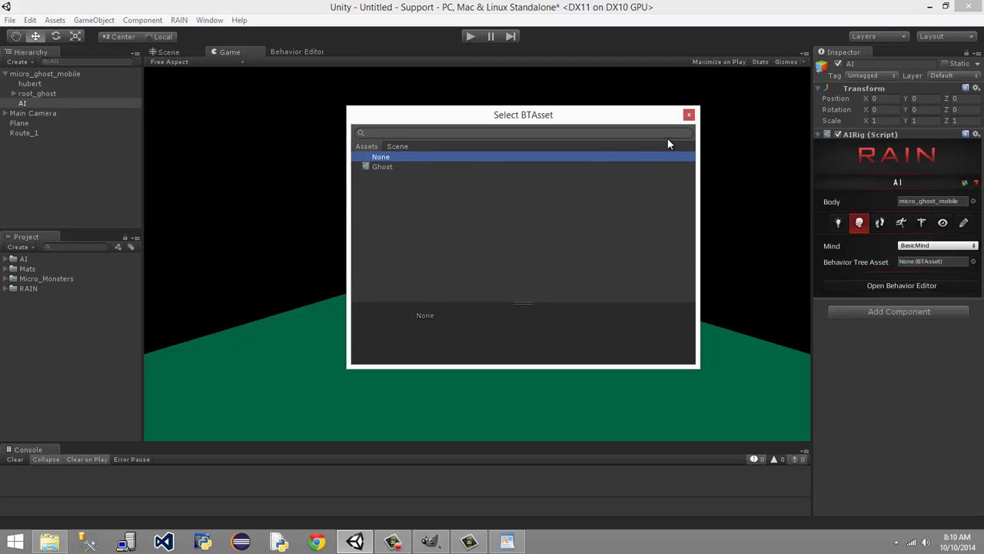
double_click(563, 158)
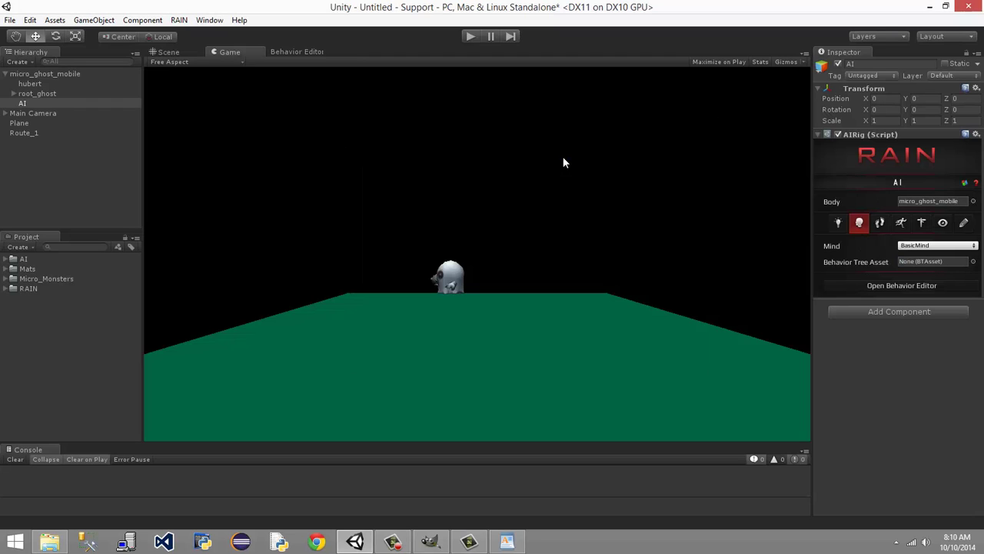
Open the Behavior Editor from the AI rig and load the Ghost behavior tree
click(918, 284)
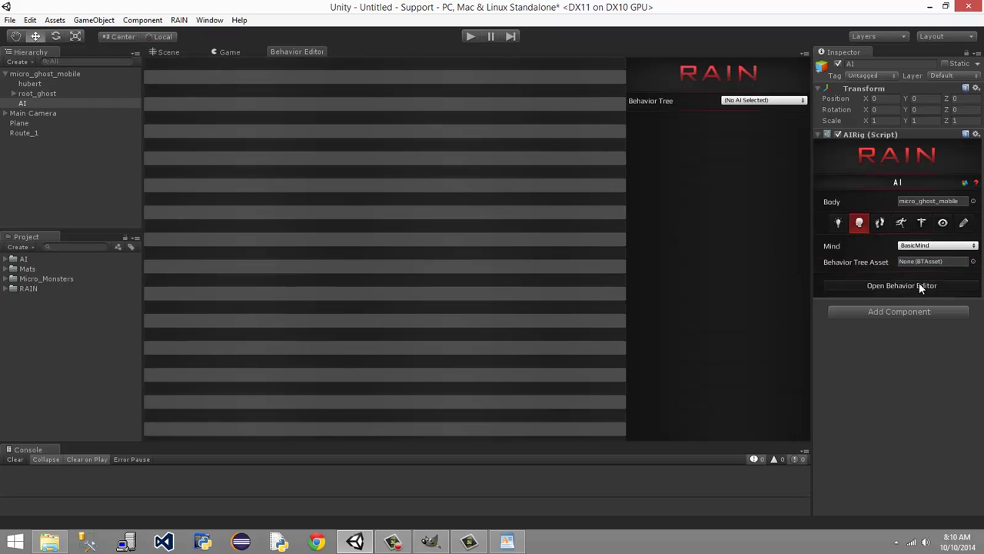
click(761, 100)
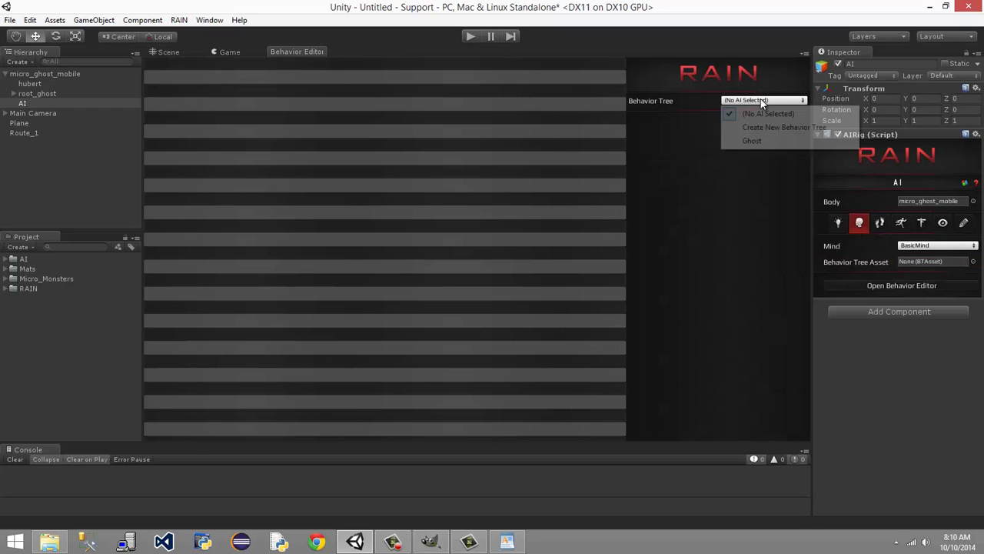
click(760, 138)
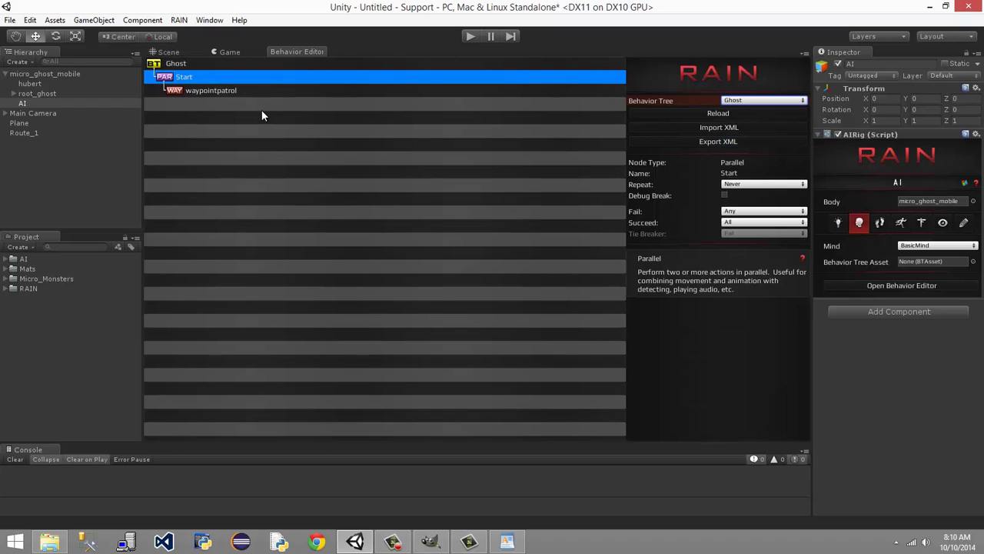
Examine the Start and waypointpatrol nodes' settings, the decision types available for child nodes, and the Route_1 waypoint rig
click(220, 90)
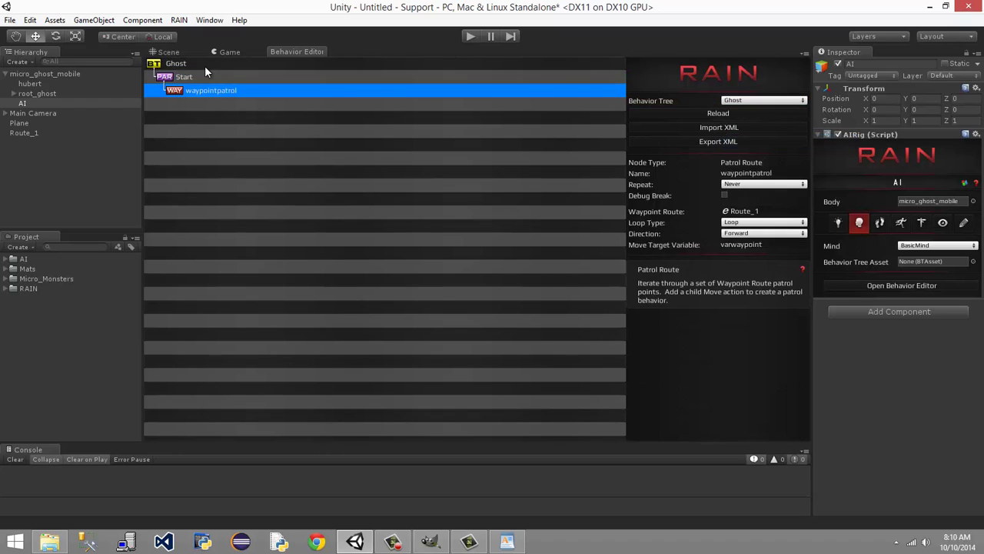
click(198, 77)
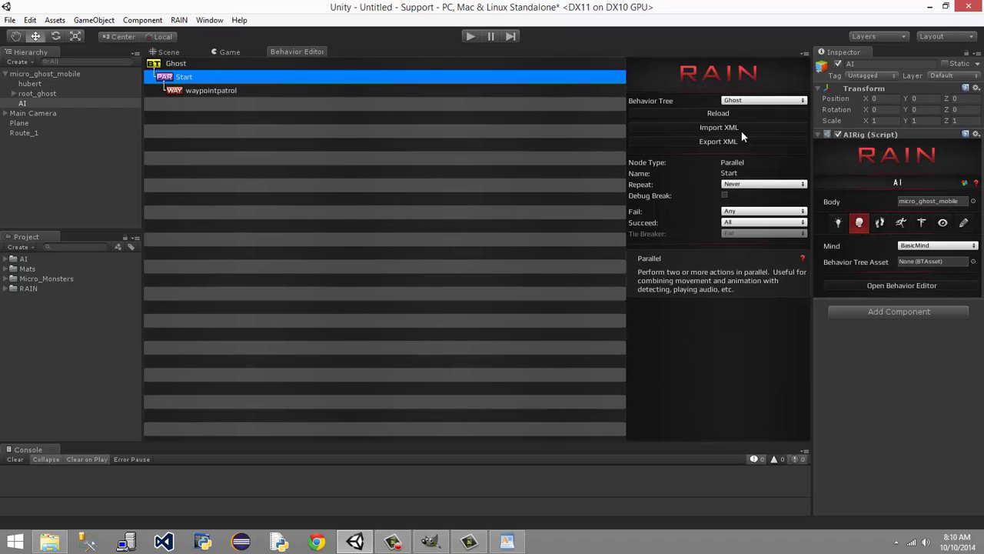
click(239, 88)
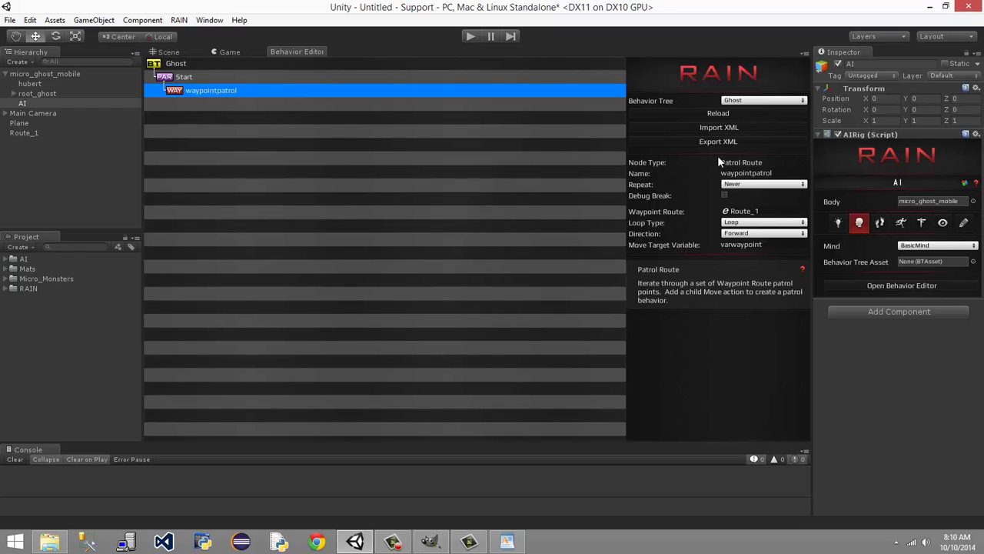
right_click(232, 91)
mouse_move(290, 103)
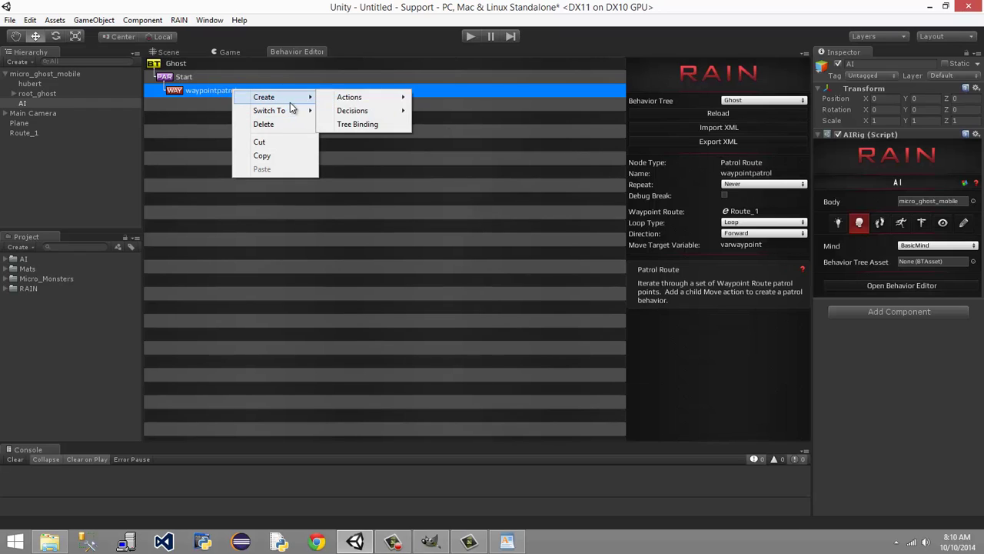
mouse_move(344, 112)
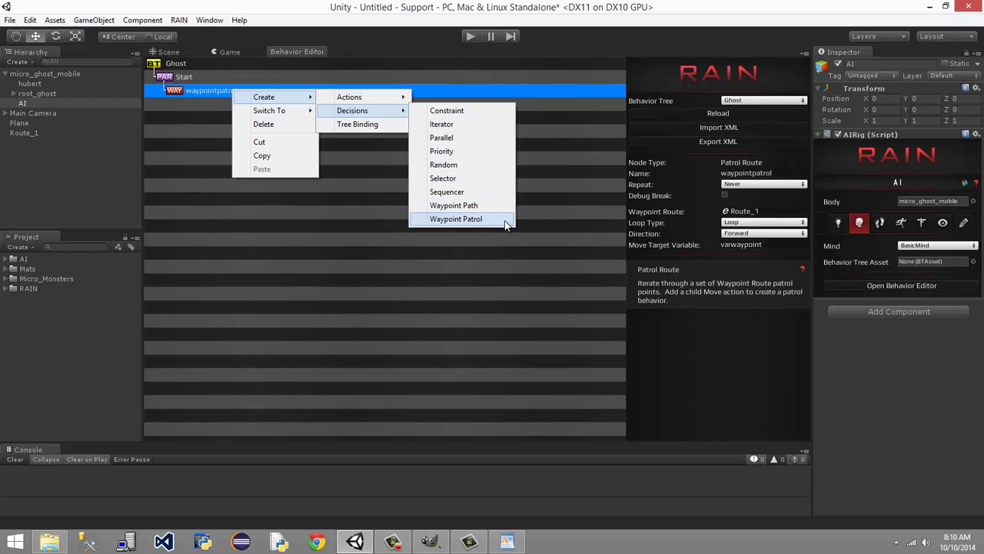
click(568, 146)
click(266, 92)
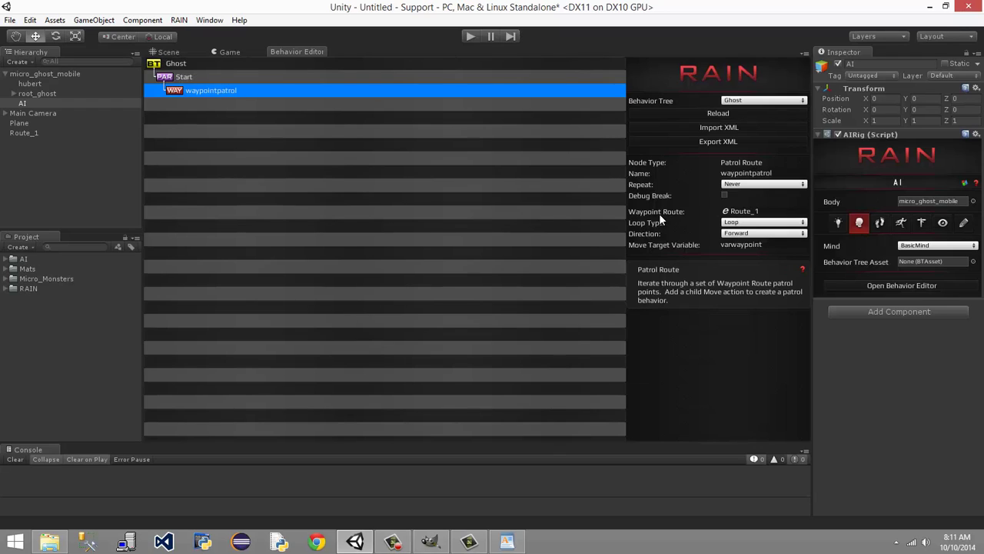
click(23, 133)
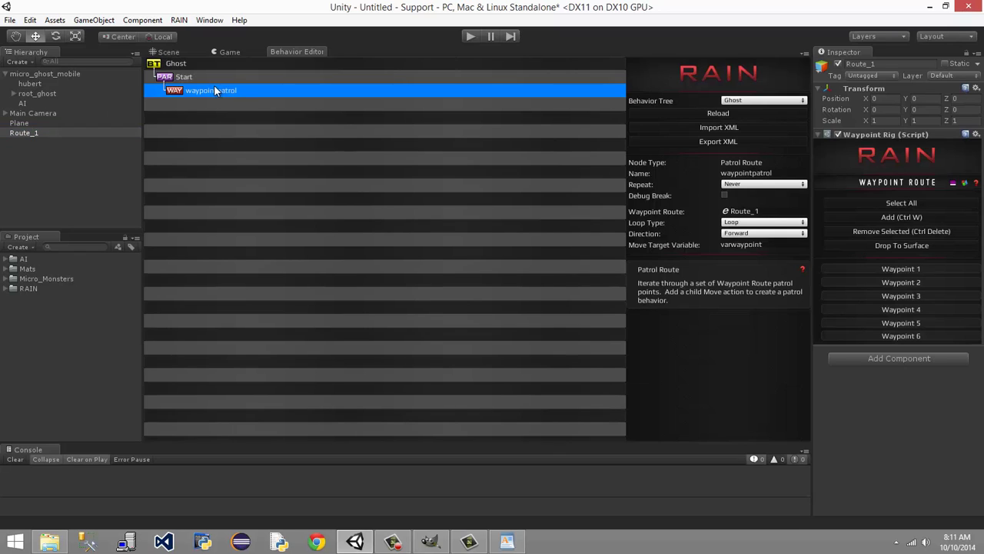
key(Up)
key(Down)
right_click(218, 90)
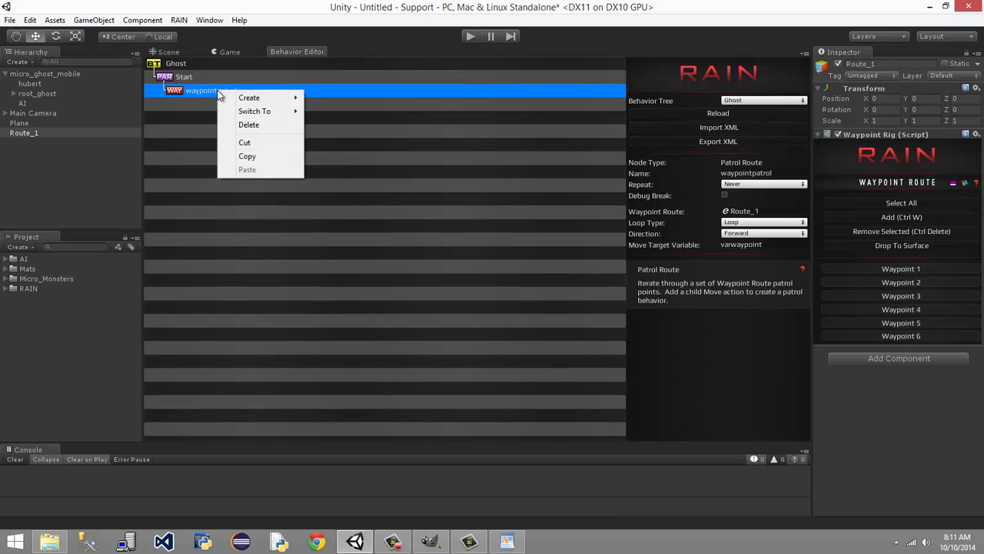
click(203, 78)
click(203, 90)
right_click(201, 90)
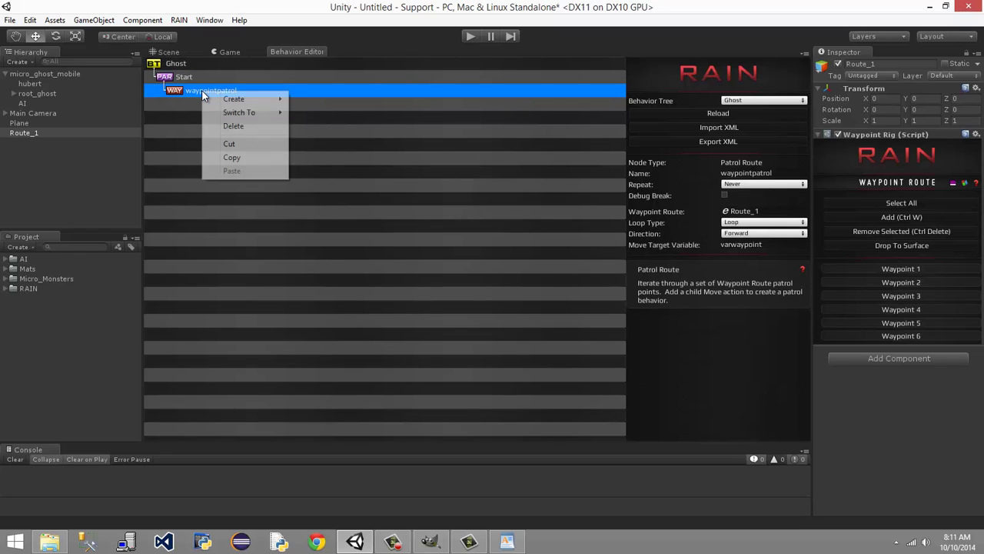
click(175, 104)
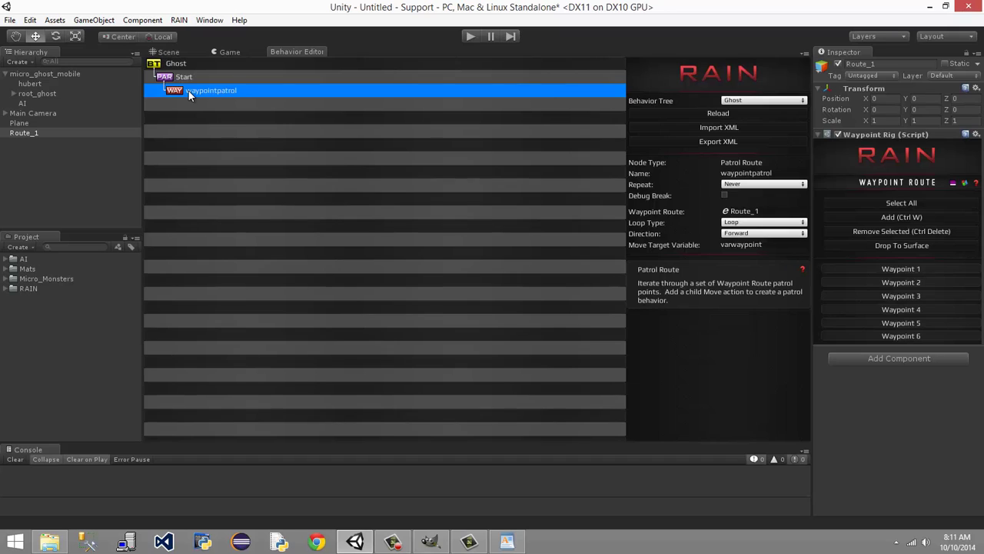
click(758, 174)
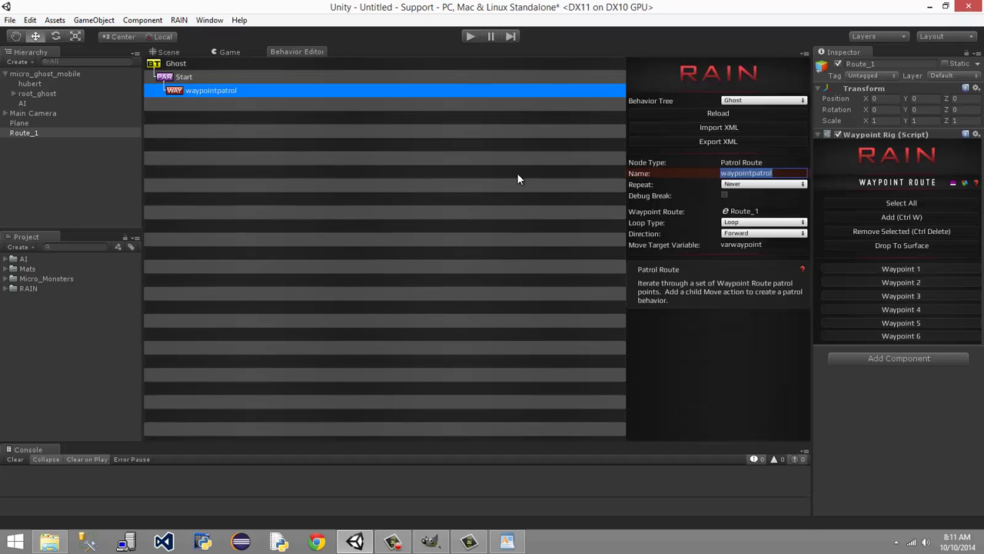
click(431, 153)
click(201, 91)
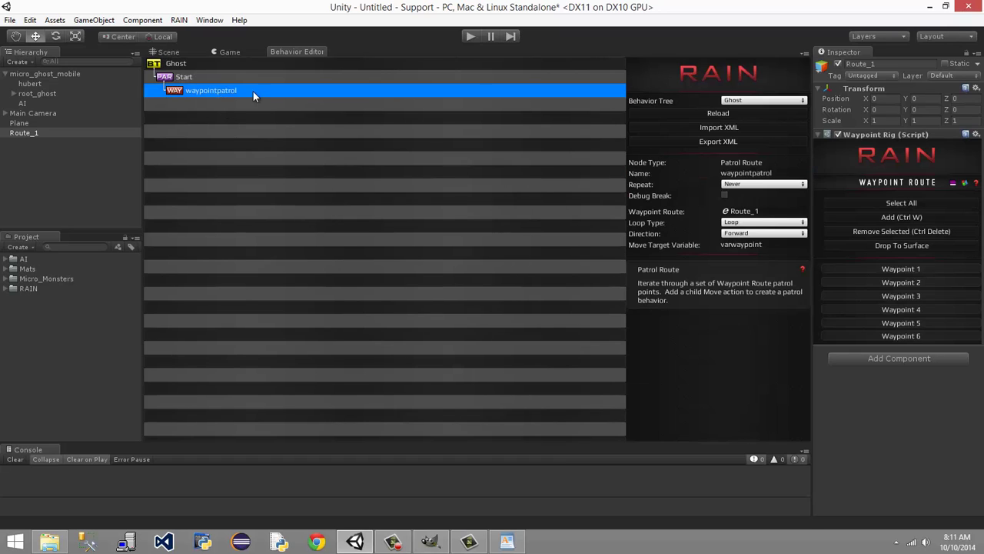
Create a Move action as a child of the waypointpatrol node
right_click(215, 94)
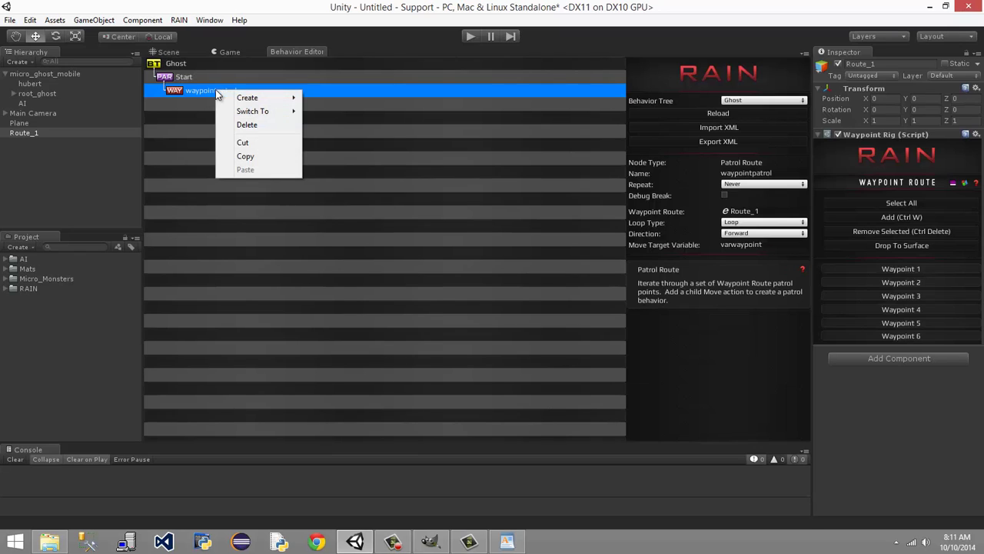
mouse_move(240, 99)
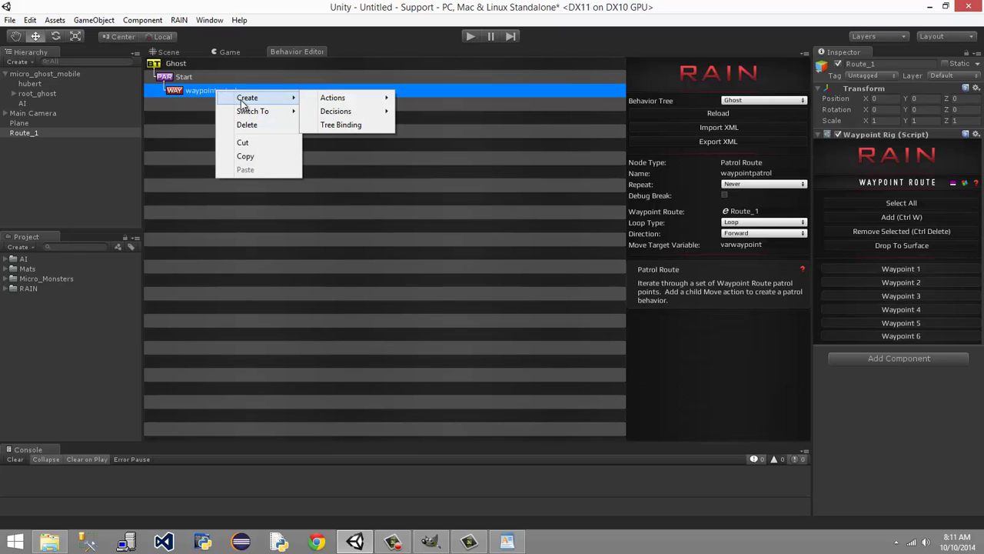
mouse_move(326, 100)
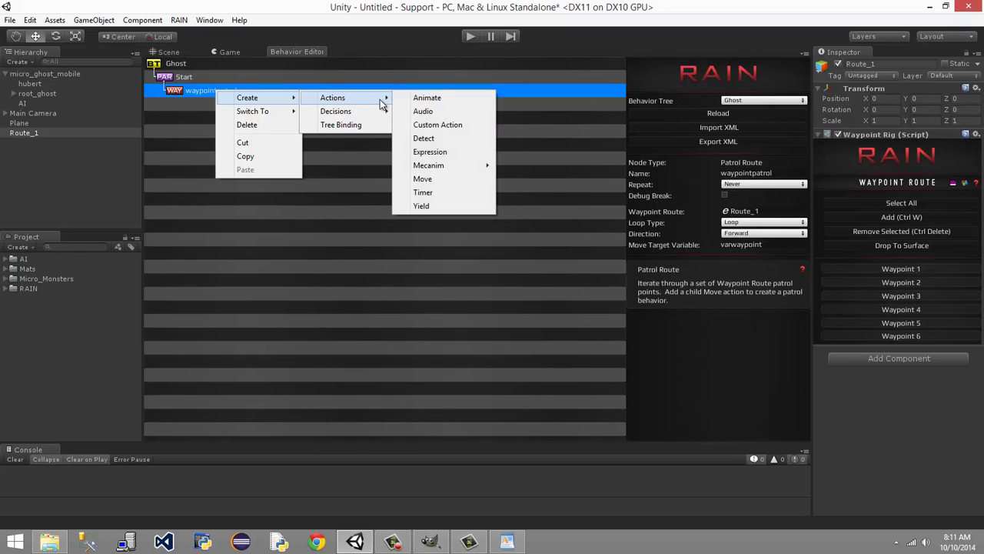
click(450, 184)
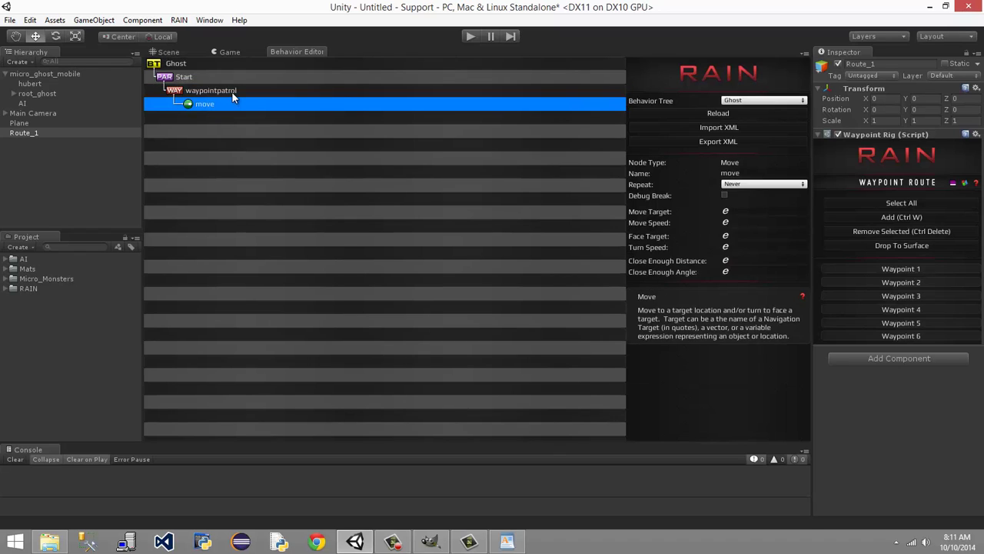
Set the move node's Move Target to varwaypoint, matching the Move Target Variable of the waypointpatrol node
click(763, 211)
click(216, 90)
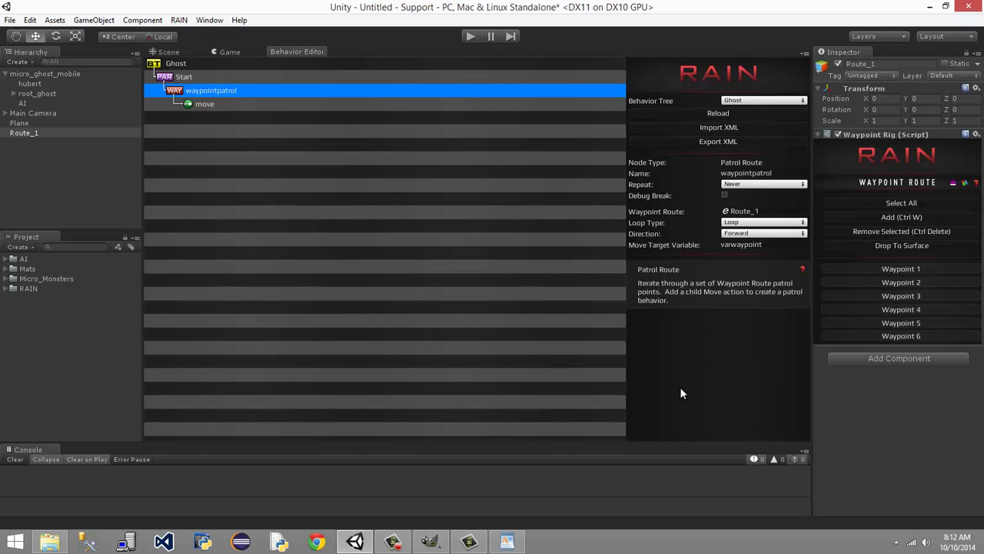
click(200, 104)
click(204, 92)
click(200, 106)
click(206, 92)
click(770, 247)
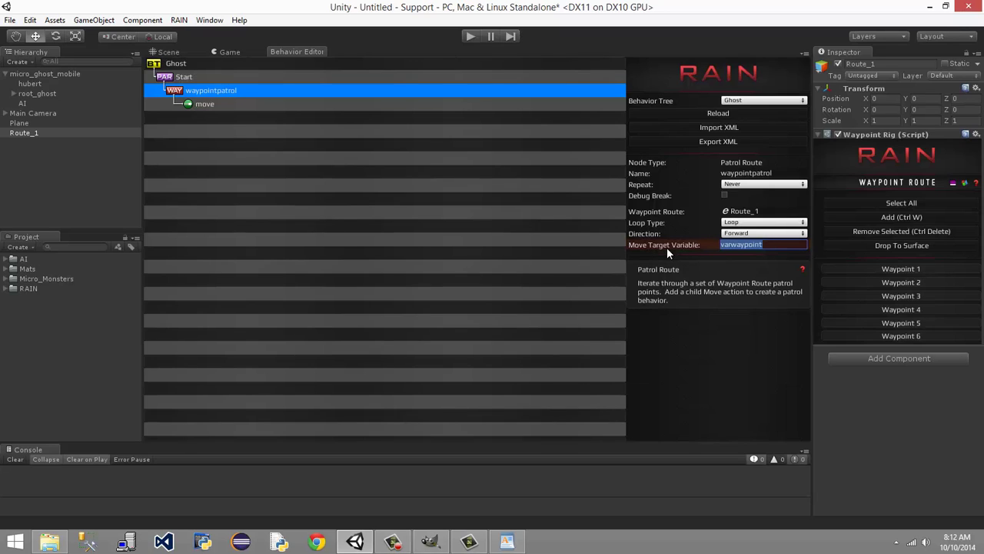
click(774, 245)
click(223, 105)
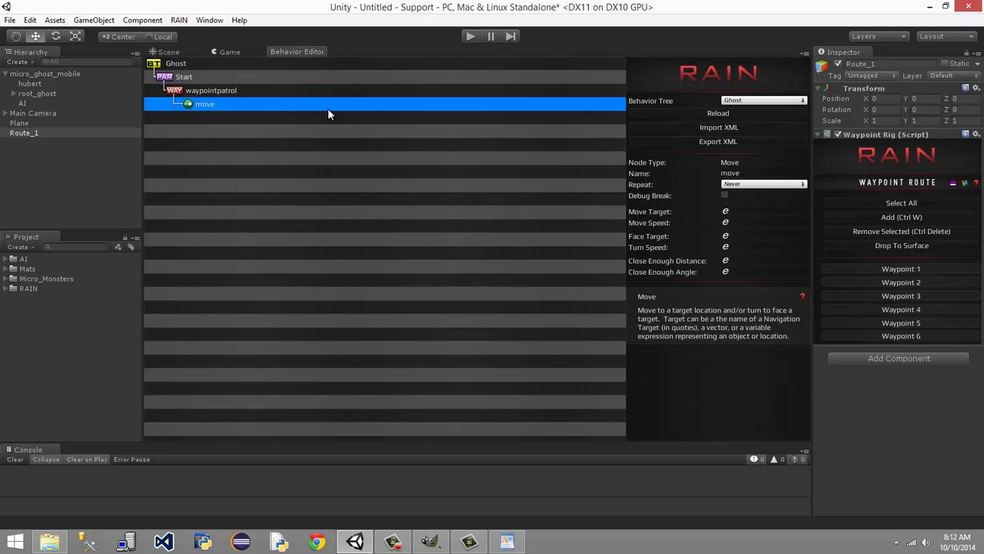
click(741, 211)
text(varwaypoint)
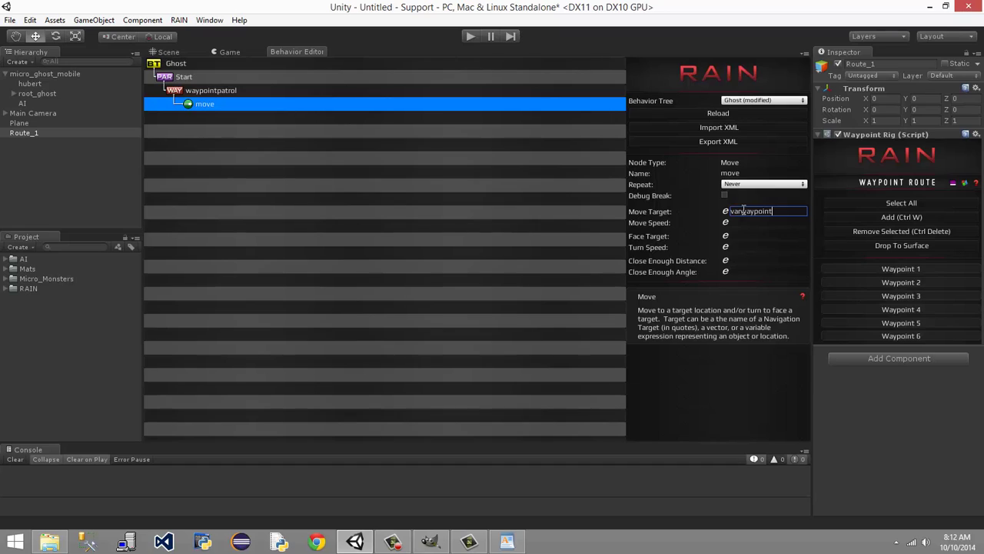
key(Tab)
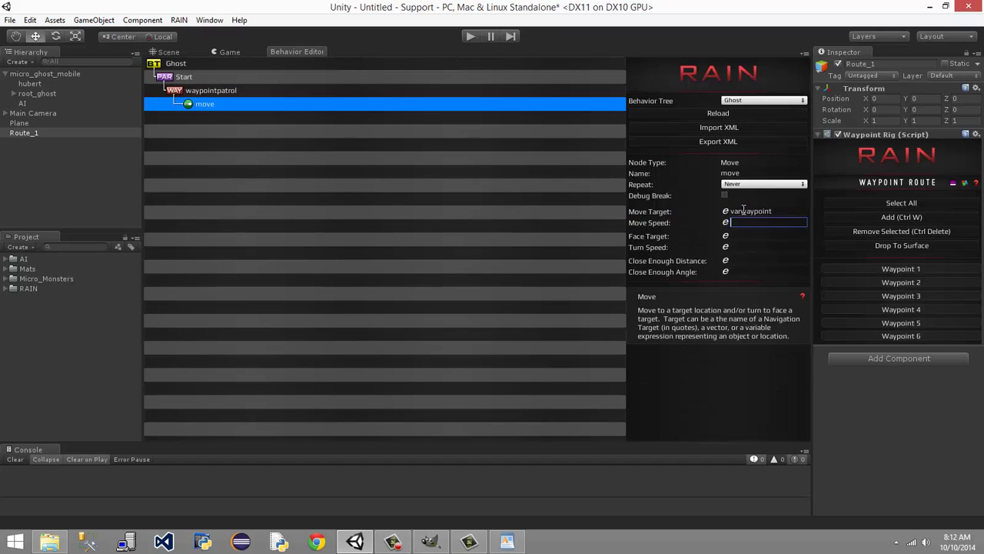
Set the move node's Move Speed to 1 and its Face Target to varwaypoint
text(1)
key(Tab)
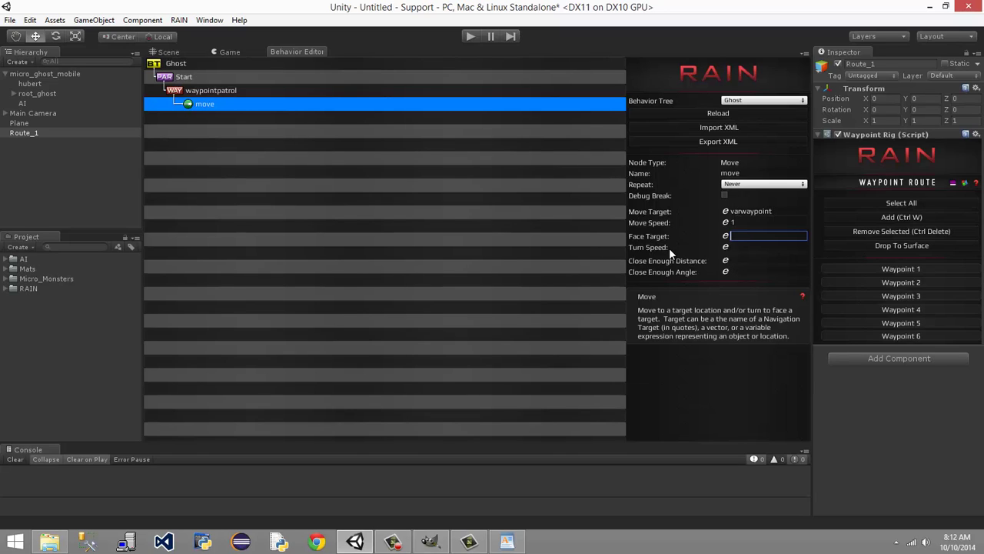
text(varwaypoint)
click(783, 237)
Add a Rigidbody component to the micro_ghost_mobile object in the scene
click(170, 54)
click(47, 71)
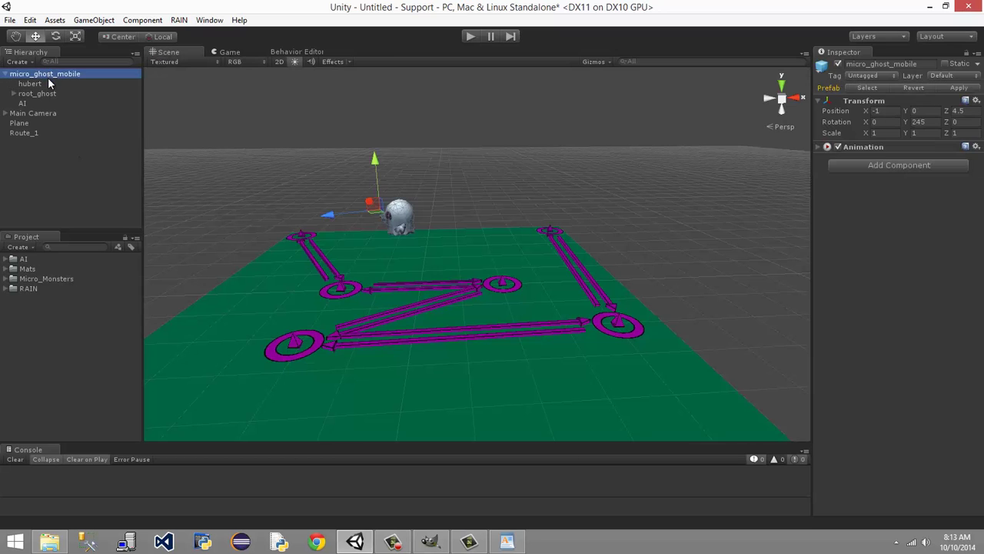
click(6, 75)
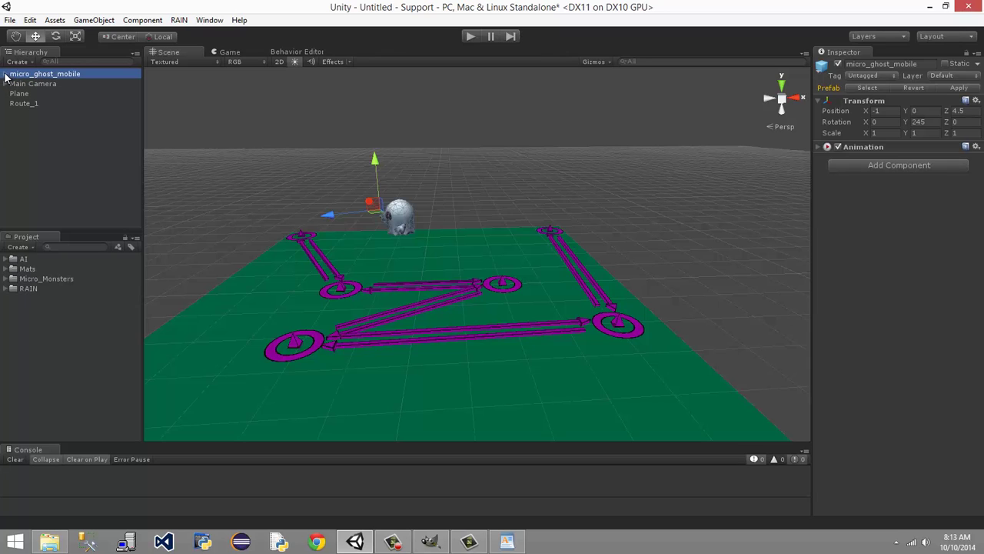
click(5, 75)
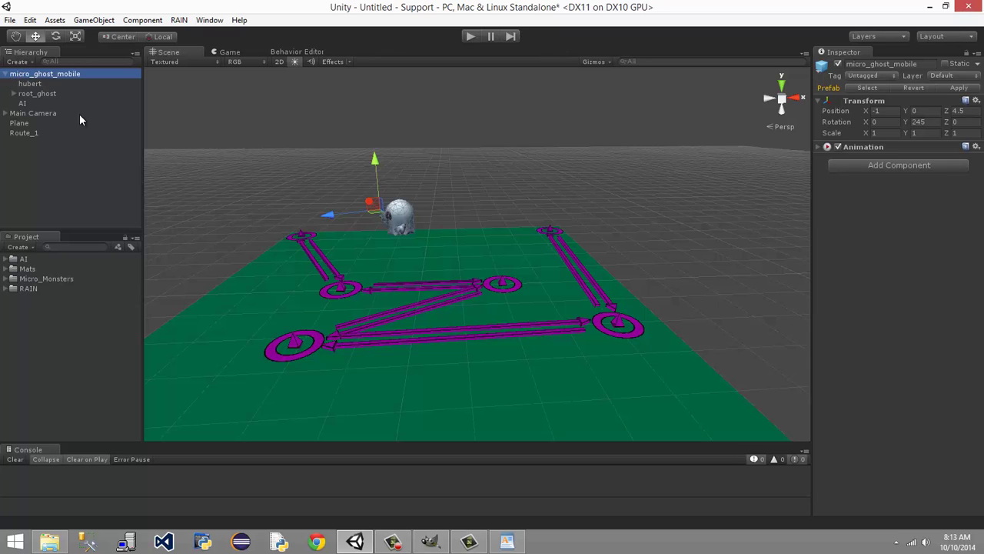
click(873, 166)
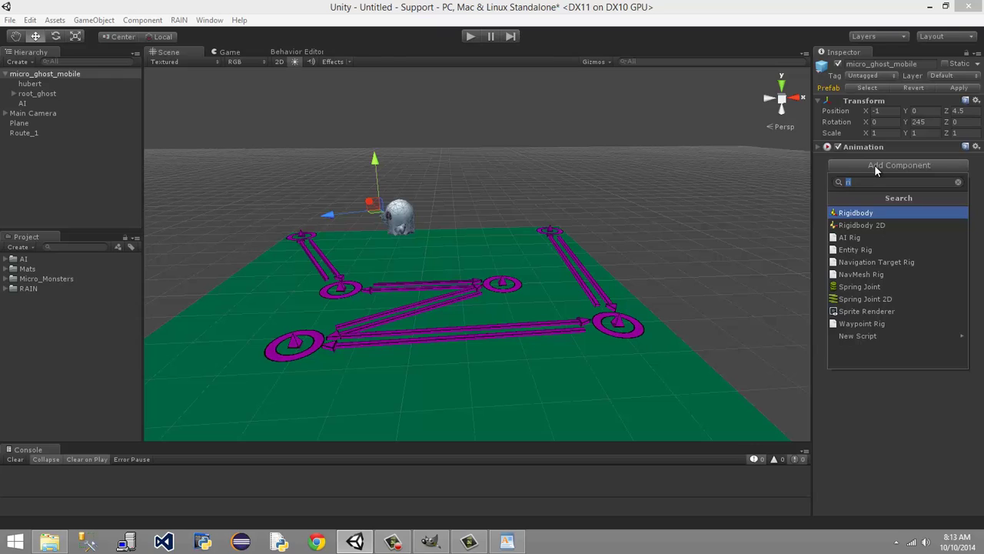
key(BackSpace)
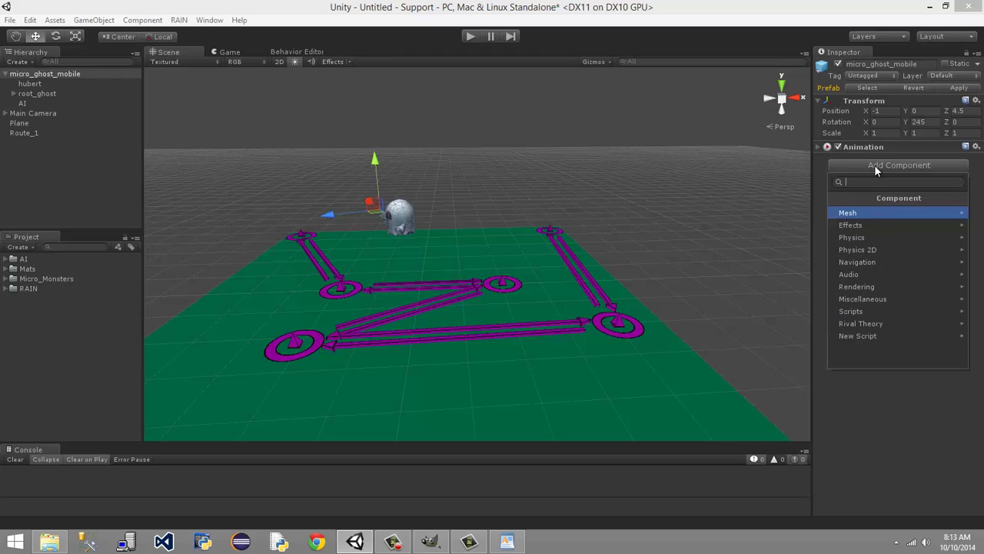
key(Down)
key(Down)
key(Right)
key(Return)
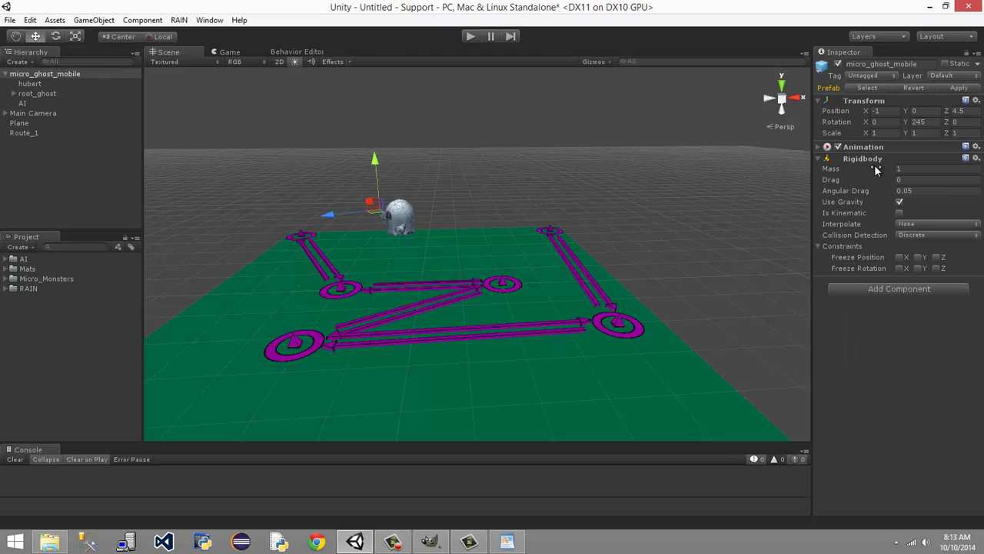
Make the ghost's Rigidbody kinematic and freeze its rotation on the X and Z axes
click(900, 213)
click(919, 257)
click(900, 269)
click(919, 257)
Preview the ghost in the game view, try tilting it about the X axis, and reset its X rotation to 0
click(225, 52)
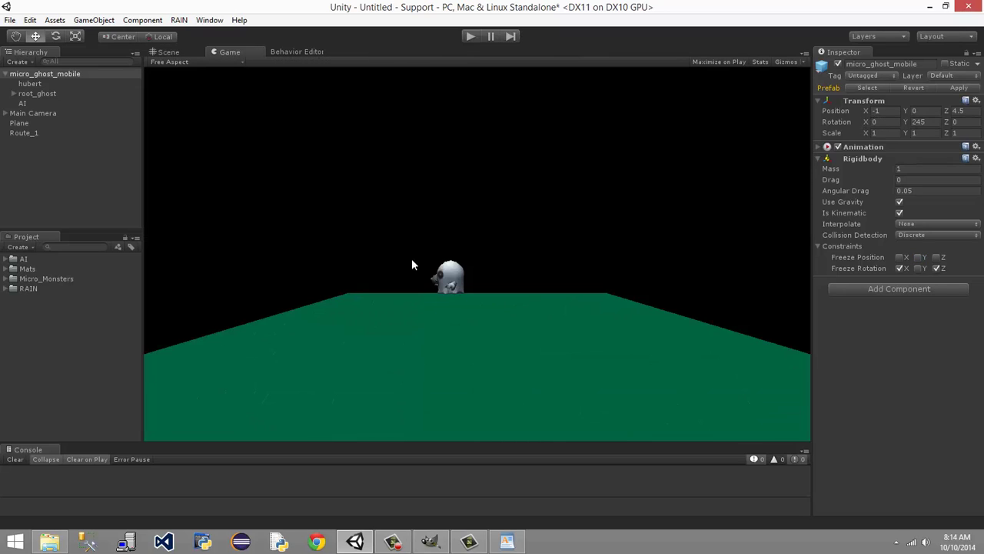
click(165, 53)
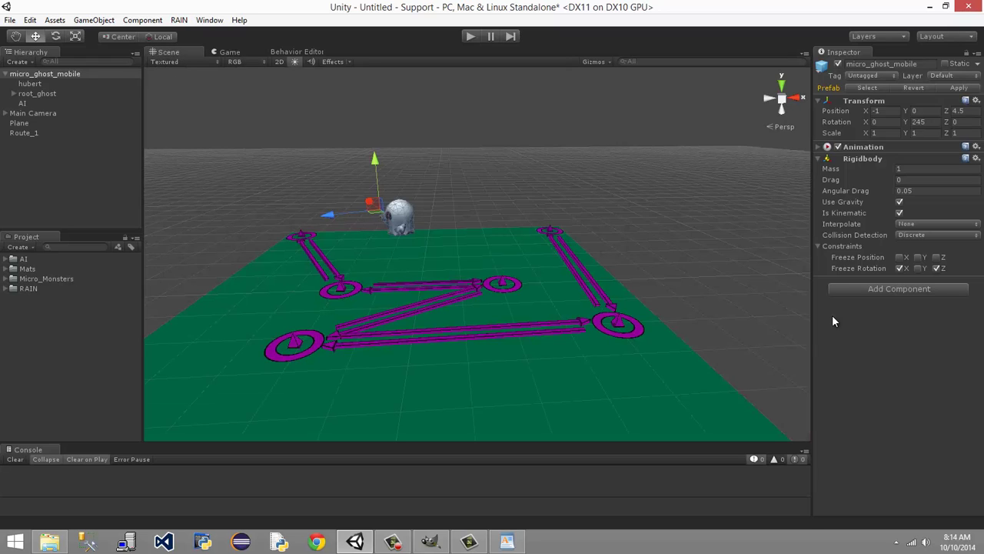
click(865, 122)
drag(862, 121, 64, 160)
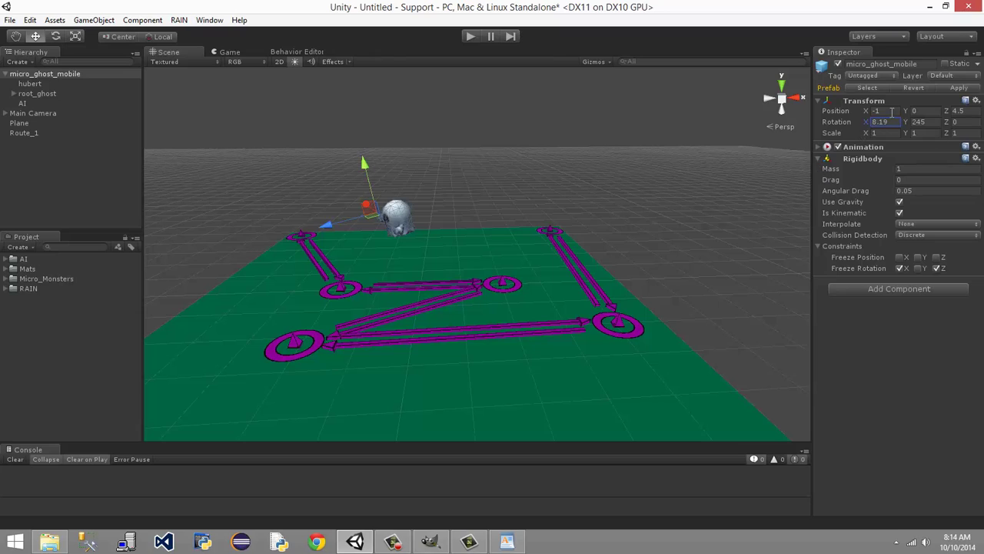
text(0)
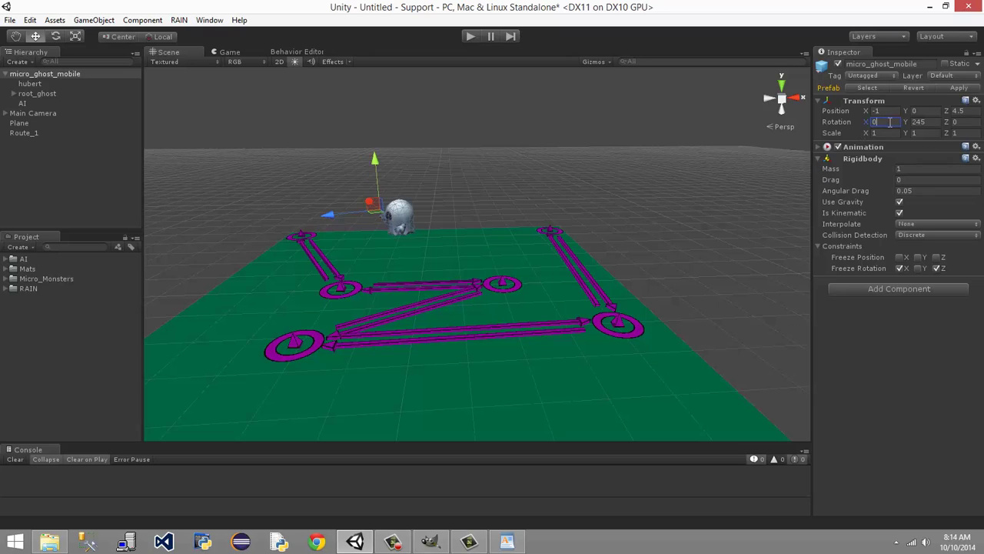
click(883, 326)
Assign the Ghost behavior tree as the Behavior Tree Asset in the AI rig's Mind settings
click(18, 106)
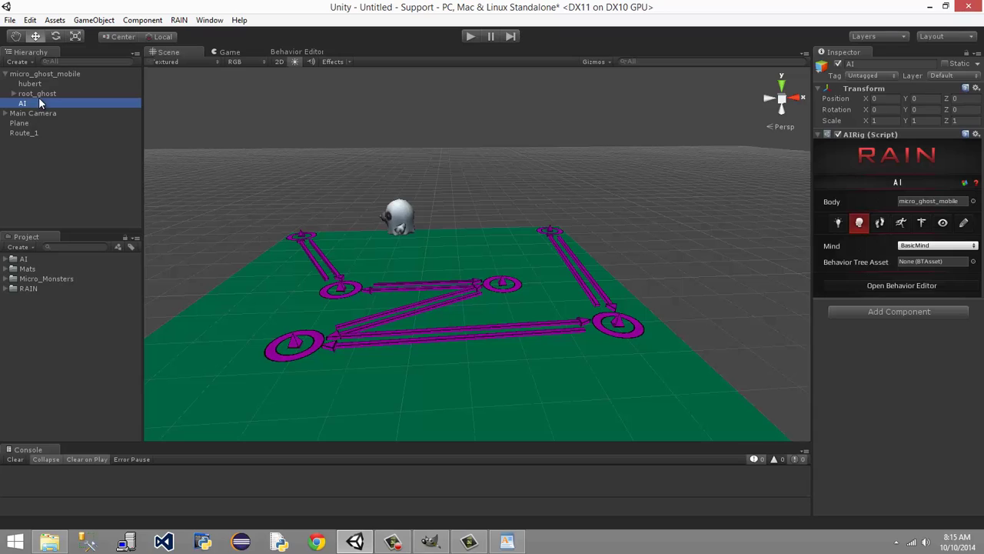
click(38, 94)
key(Down)
click(864, 224)
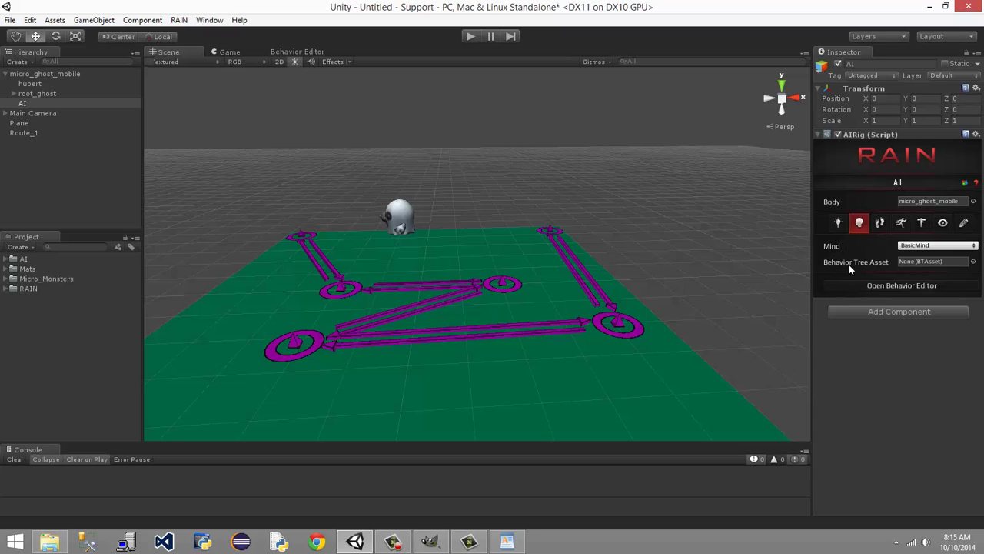
click(974, 262)
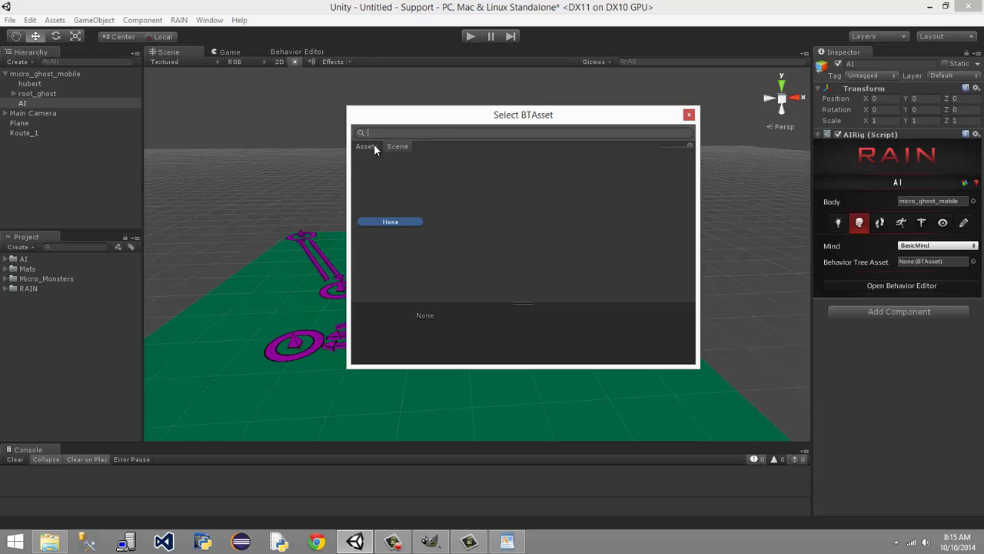
drag(433, 115, 409, 101)
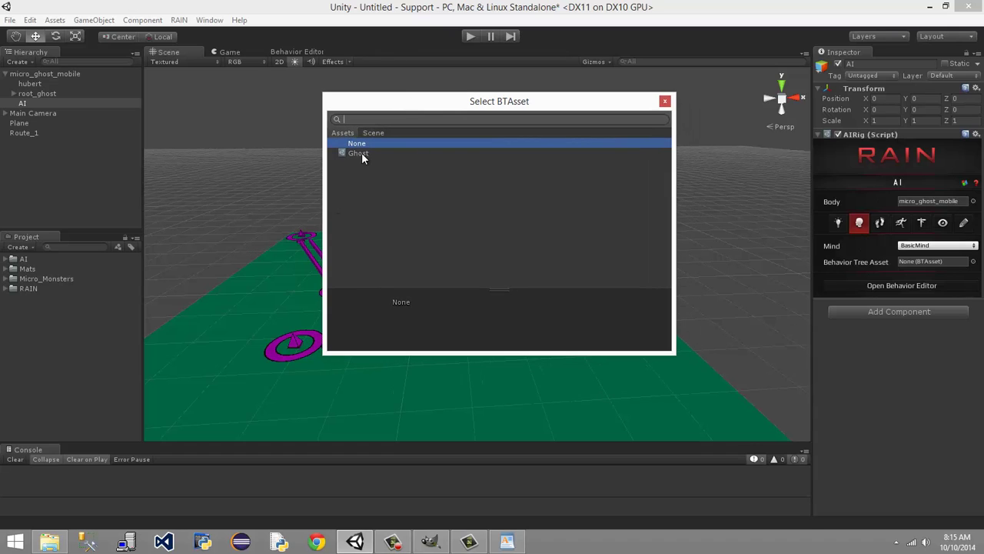
click(360, 154)
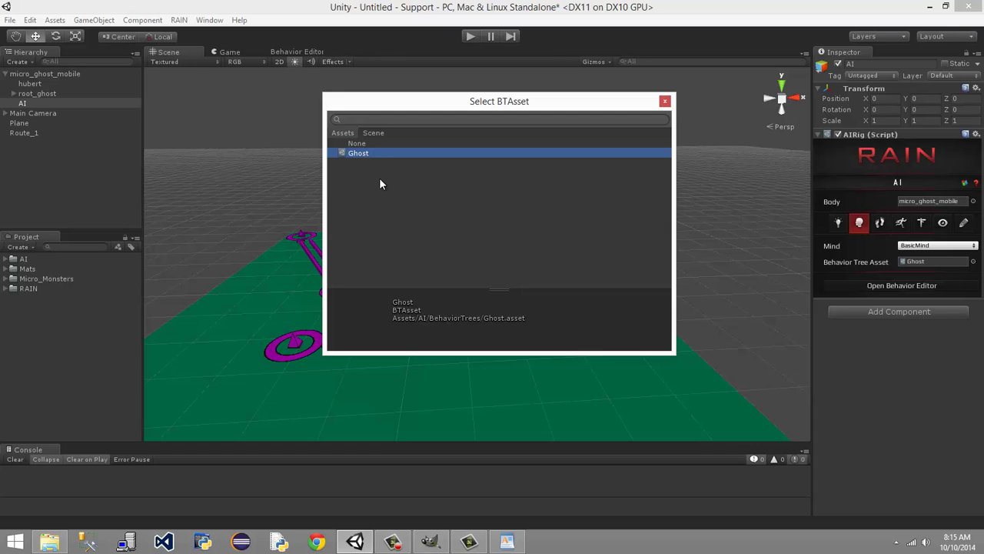
key(Return)
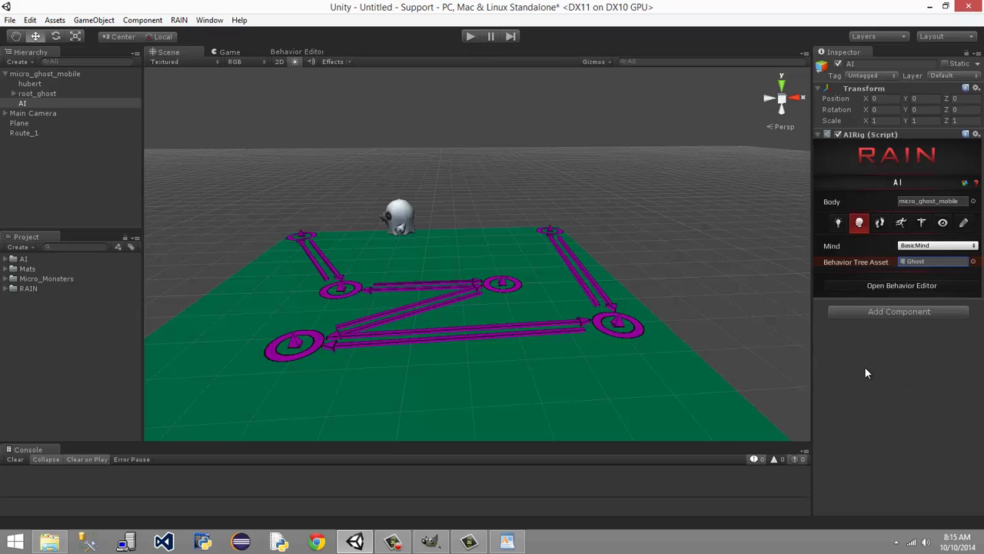
Review the Ghost behavior tree's hierarchy and the settings of its Start, waypointpatrol and move nodes
click(295, 51)
click(176, 64)
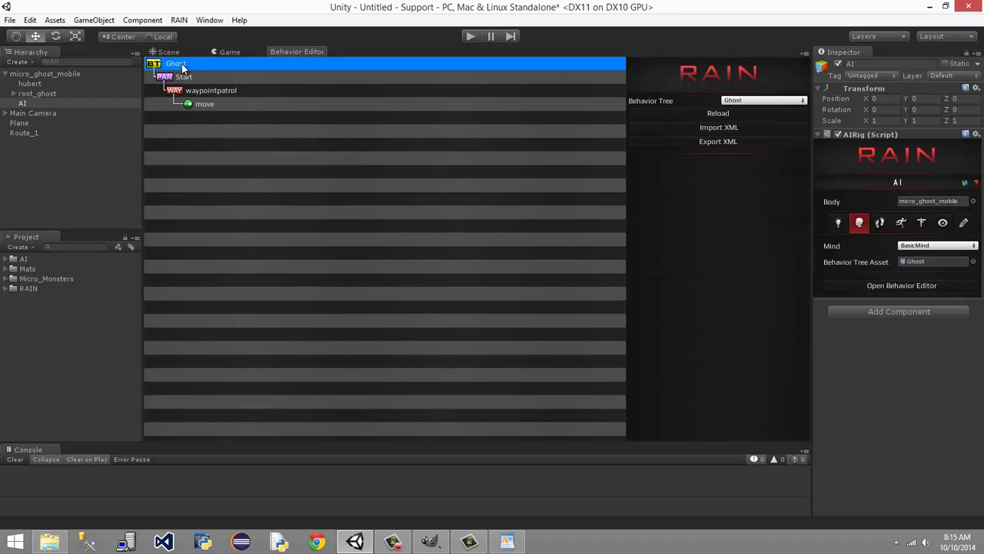
click(202, 77)
click(206, 69)
click(203, 78)
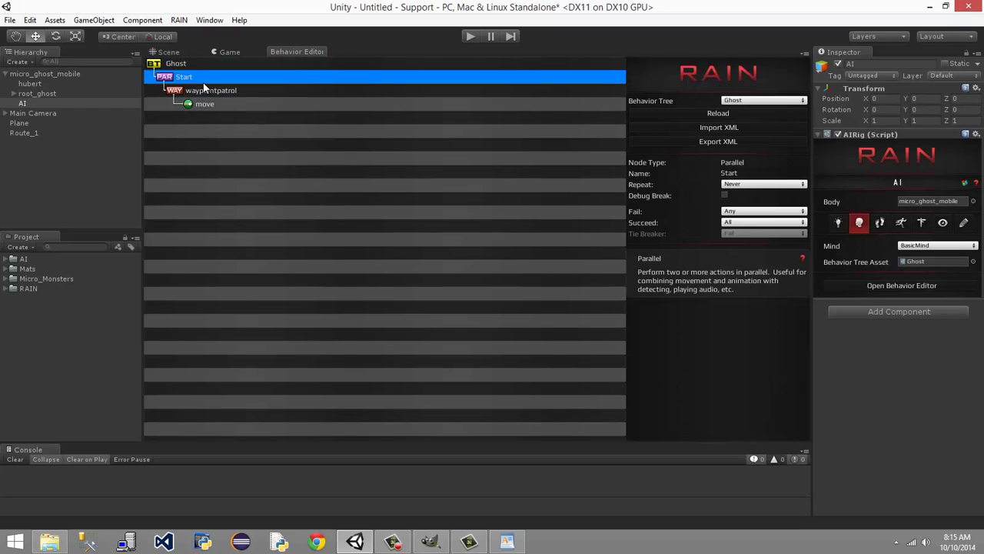
click(159, 67)
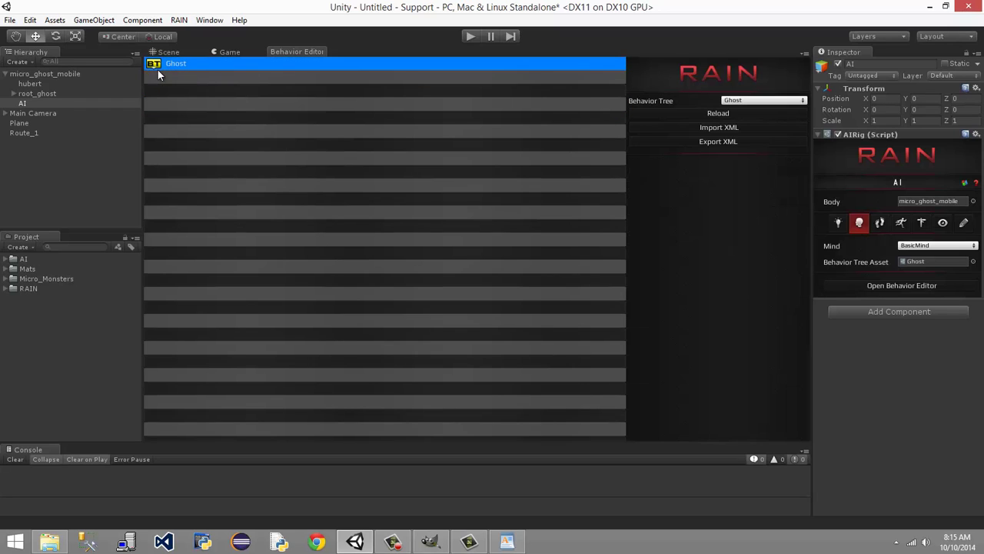
click(157, 69)
click(198, 77)
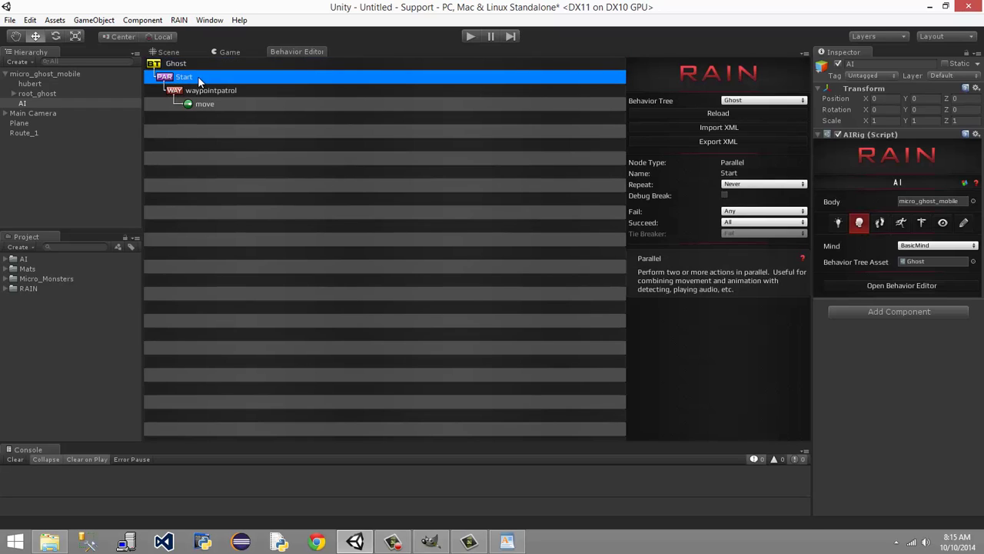
click(252, 90)
click(255, 103)
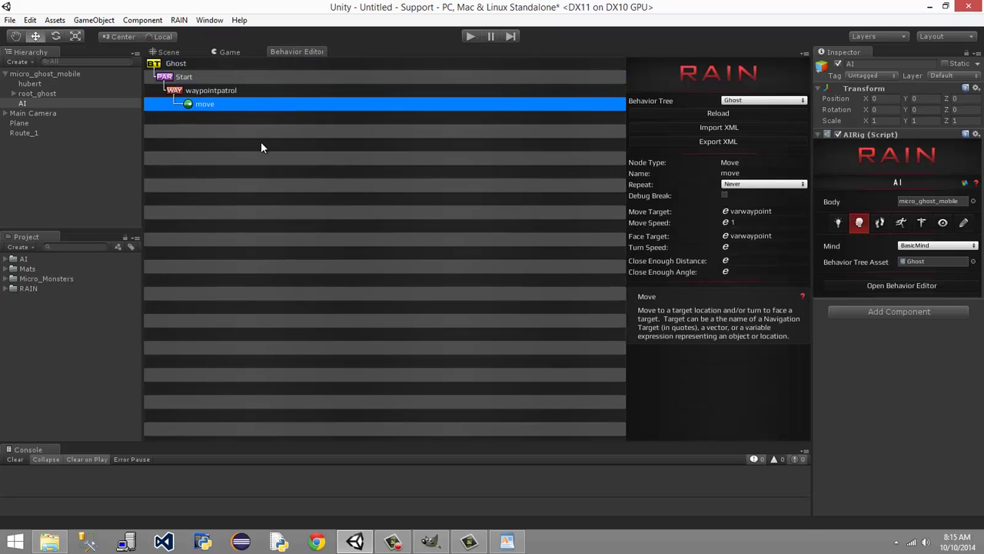
Play the scene and observe the ghost's patrol in the game and scene views
click(231, 53)
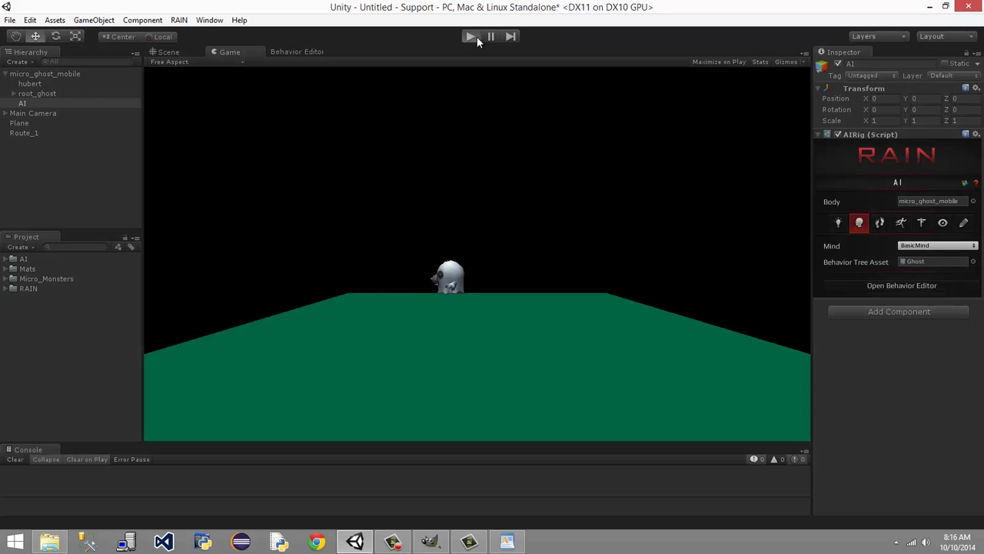
click(470, 37)
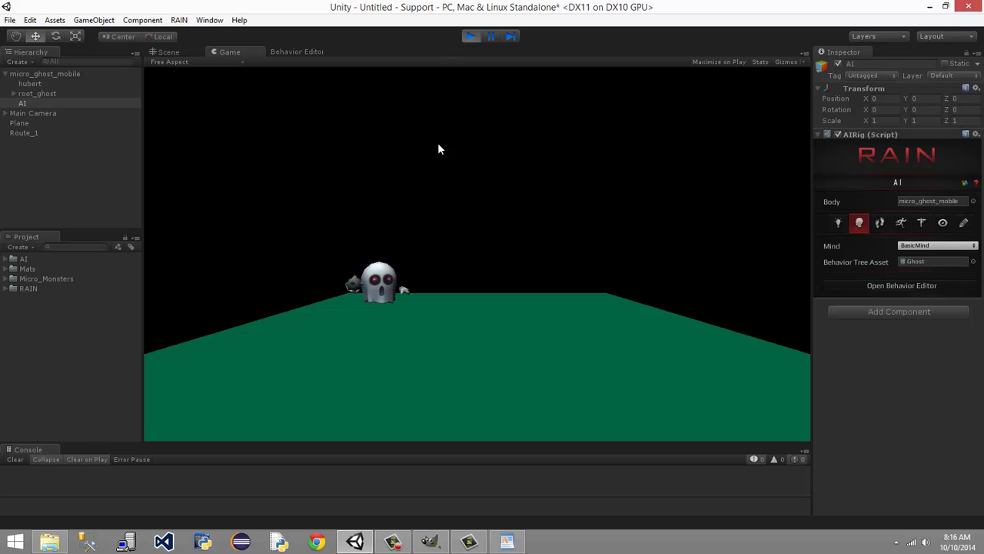
click(293, 53)
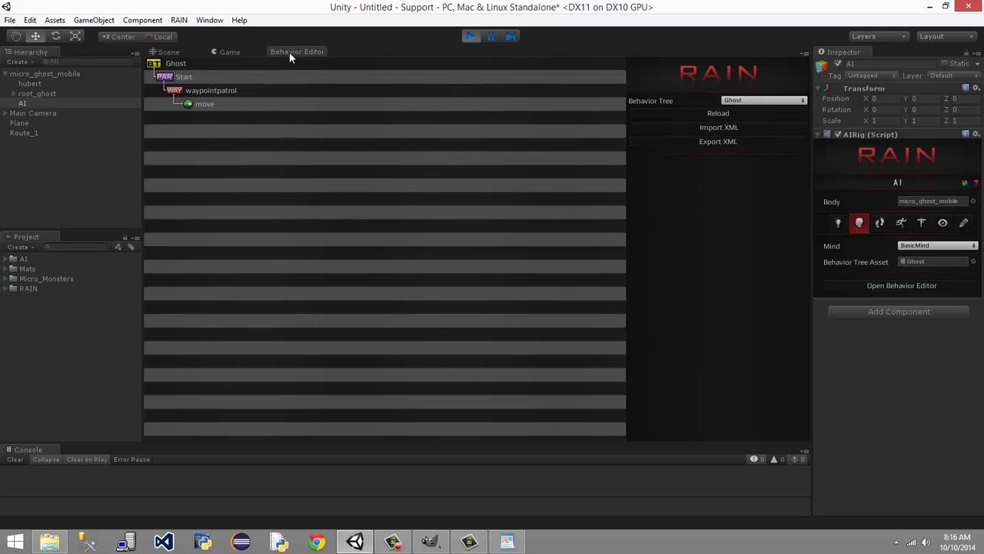
click(241, 50)
click(166, 50)
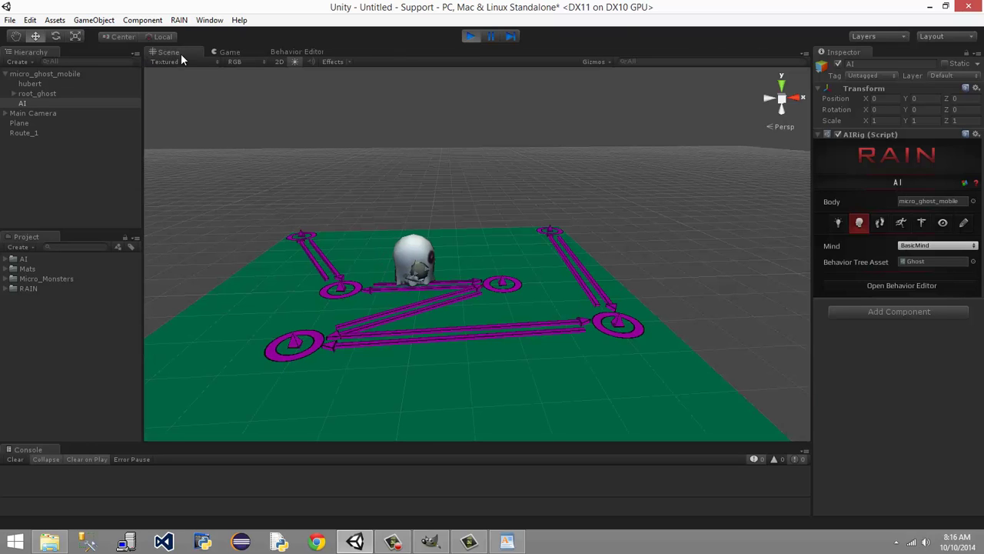
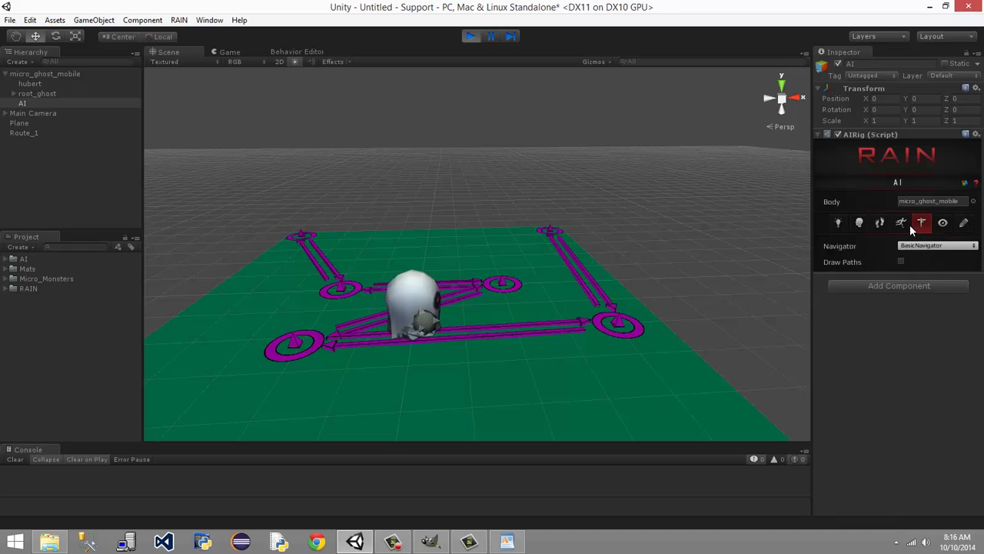
Enable Draw Paths for the AI rig's BasicNavigator and check the scene's gizmo display options
click(901, 263)
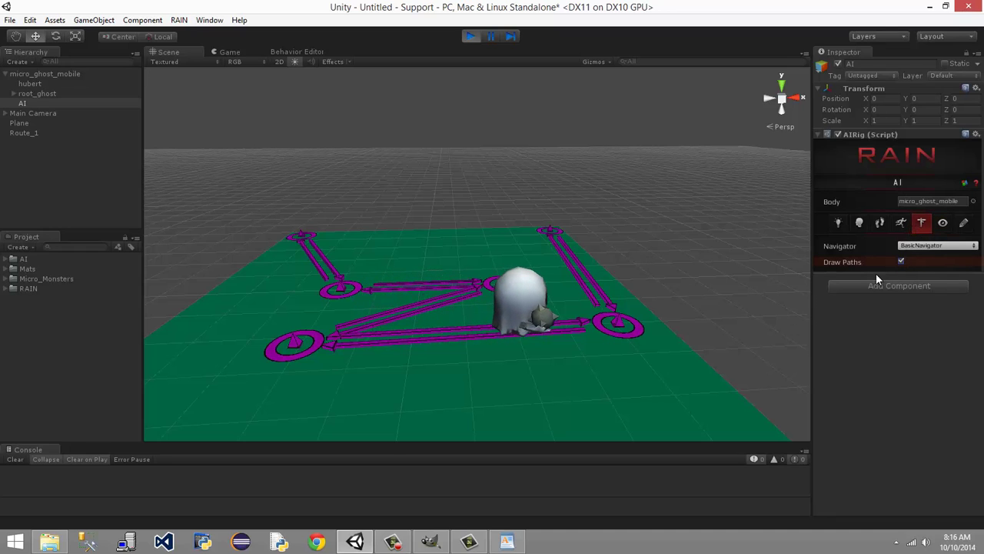
click(599, 62)
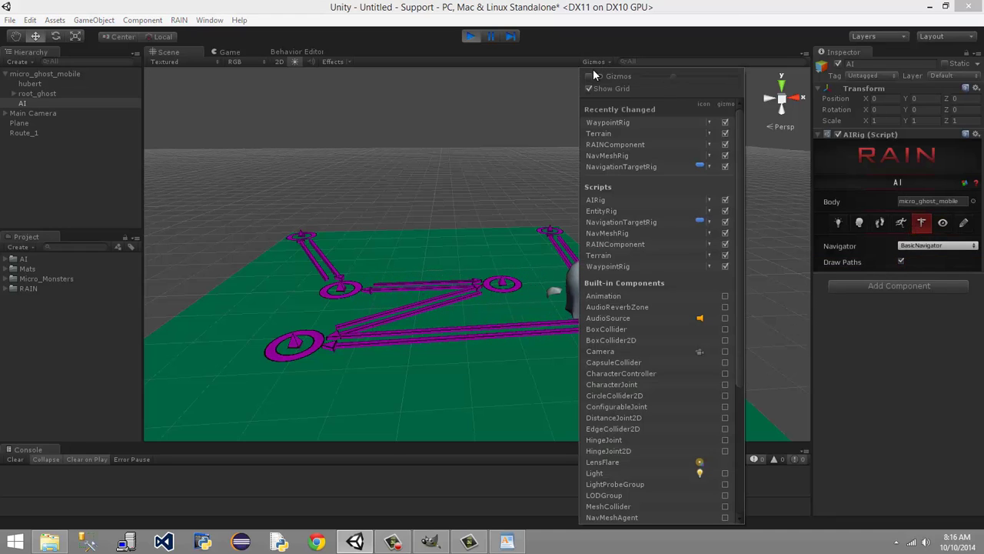
click(590, 76)
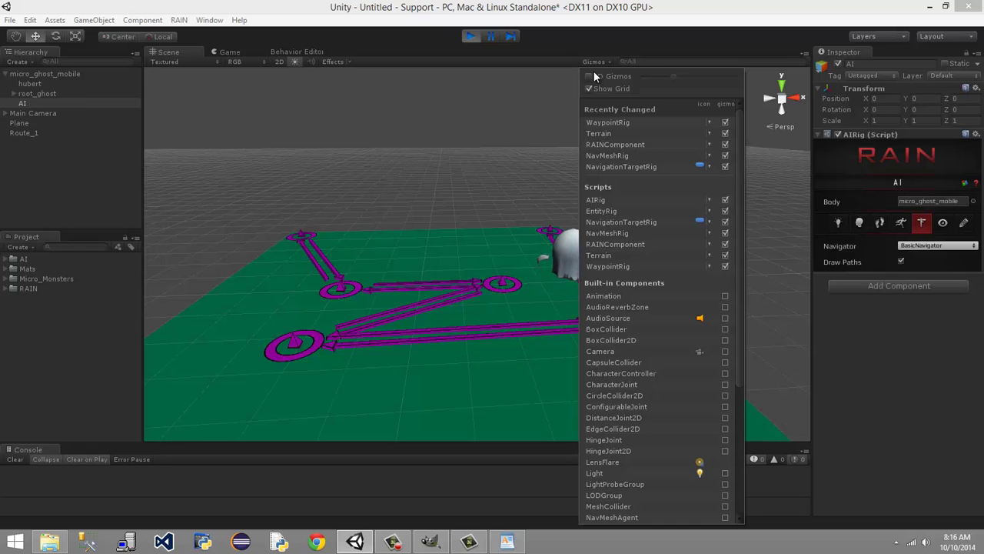
click(602, 43)
scroll(596, 137, up, 1)
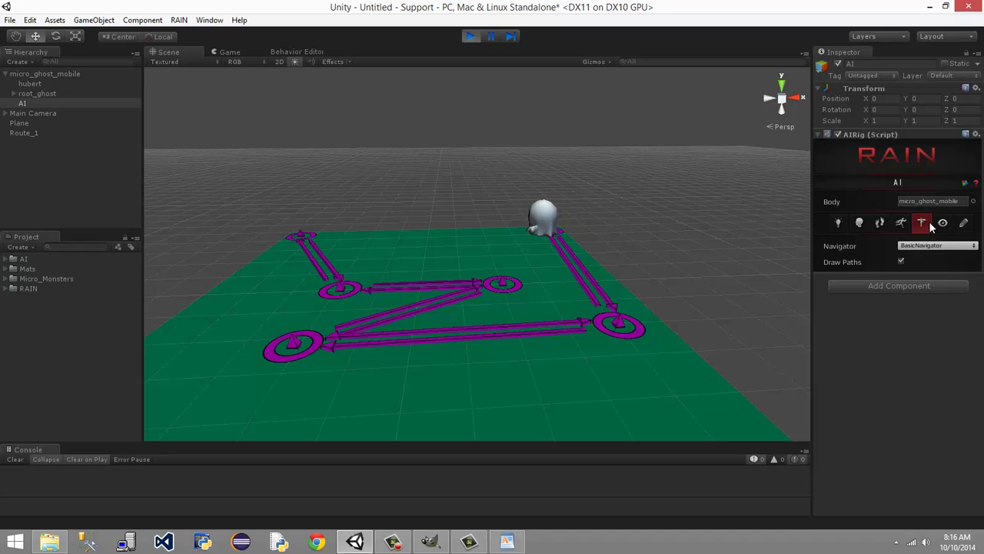
click(942, 245)
click(872, 308)
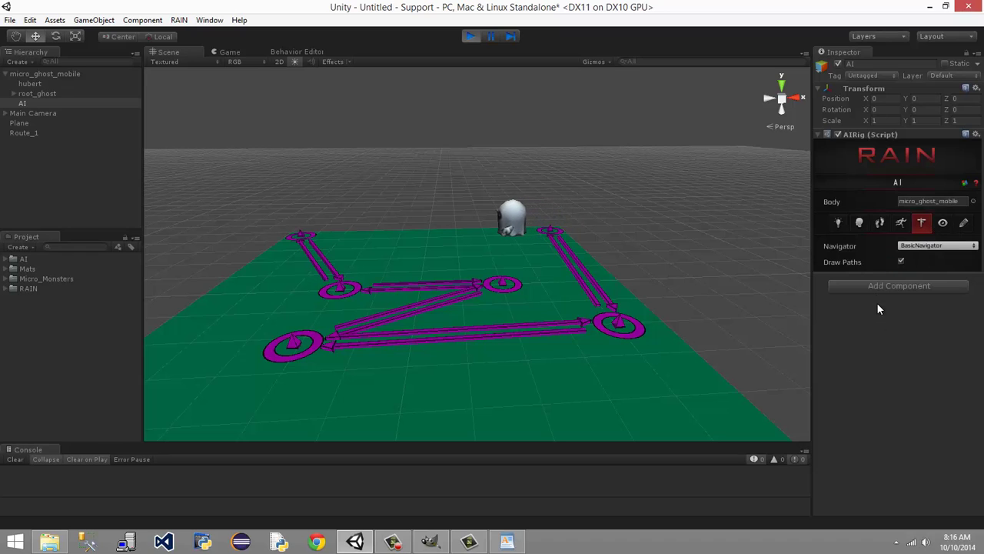
Inspect the varwaypoint variable's value in the AI rig's memory while the scene is playing
click(844, 223)
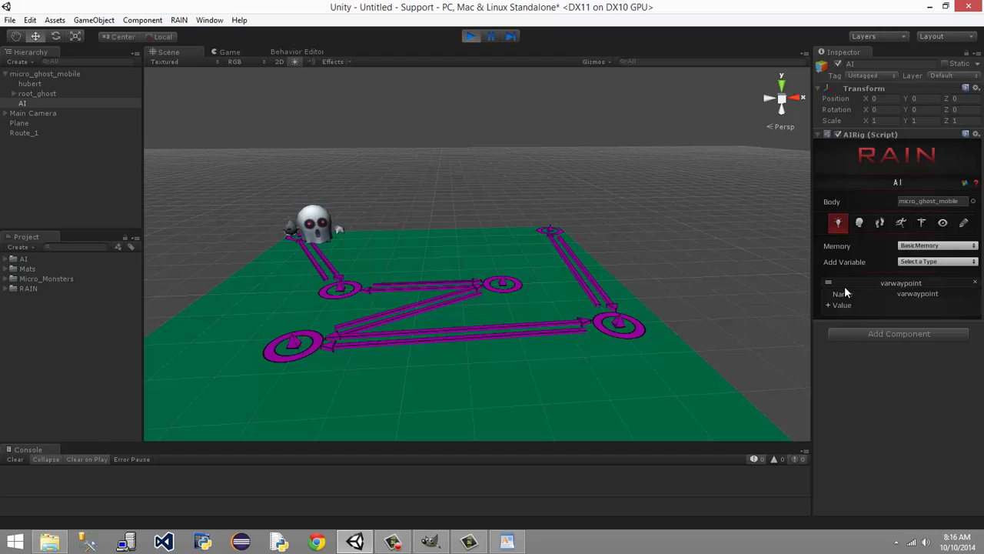
click(860, 225)
click(837, 223)
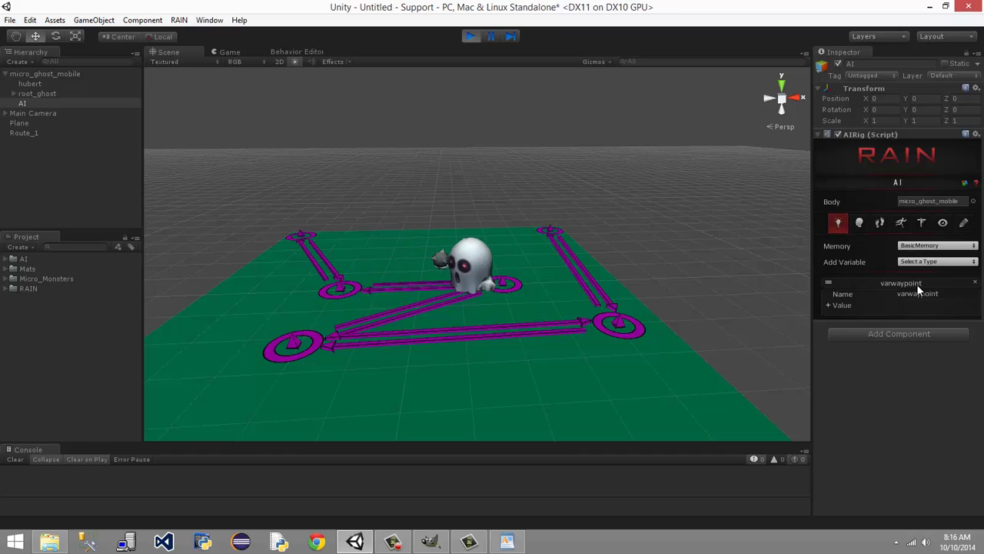
click(829, 306)
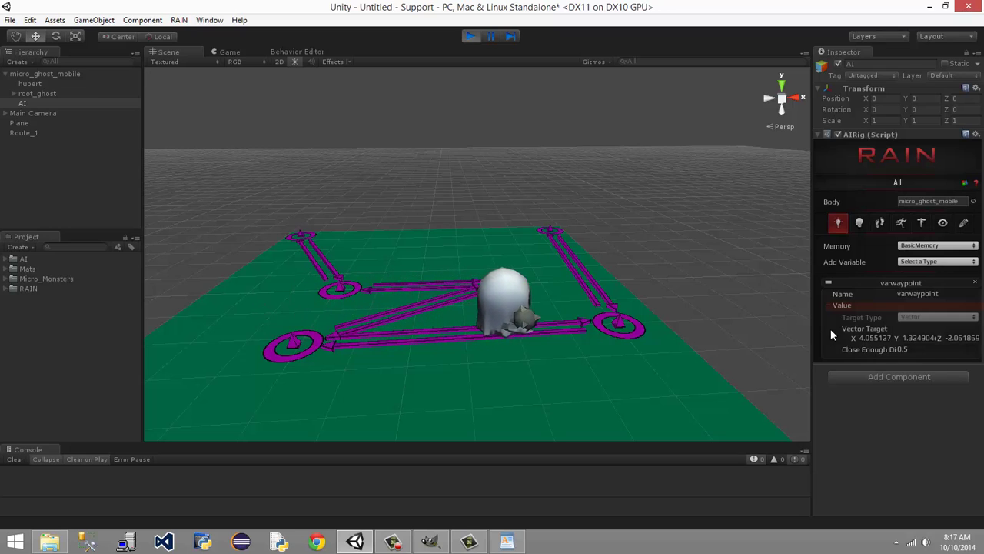
Stop playing the scene and review the AI rig's memory, mind, motor, animation and navigation settings
click(469, 36)
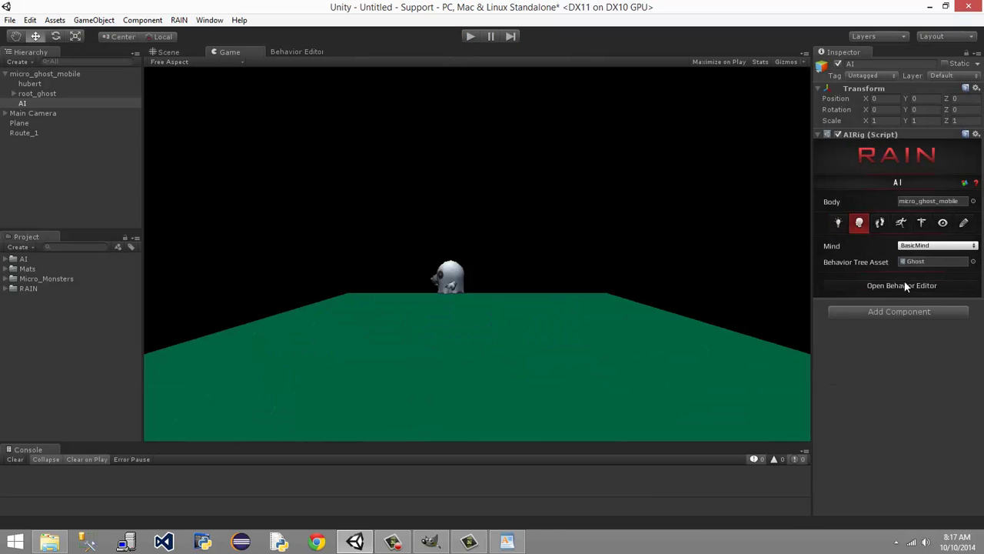
click(839, 223)
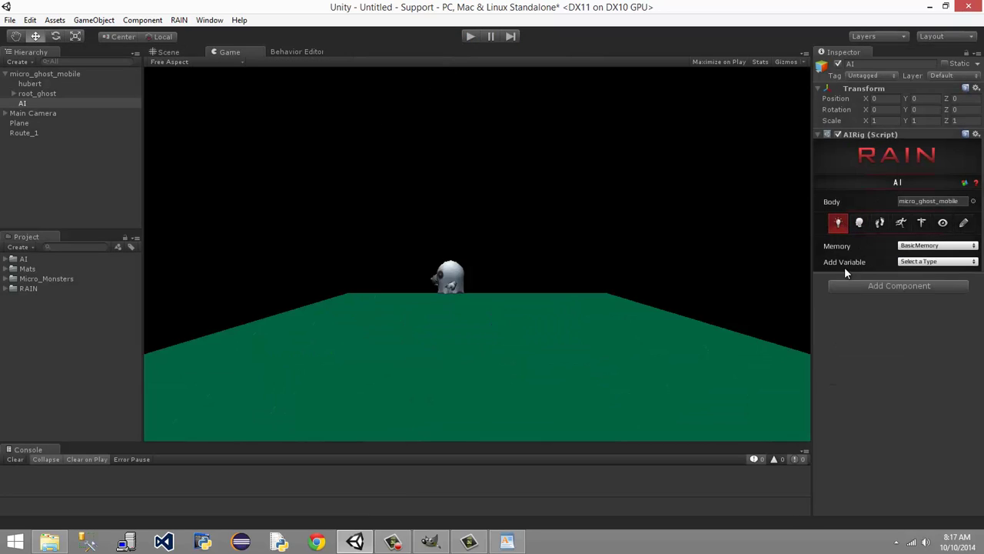
click(861, 223)
click(880, 225)
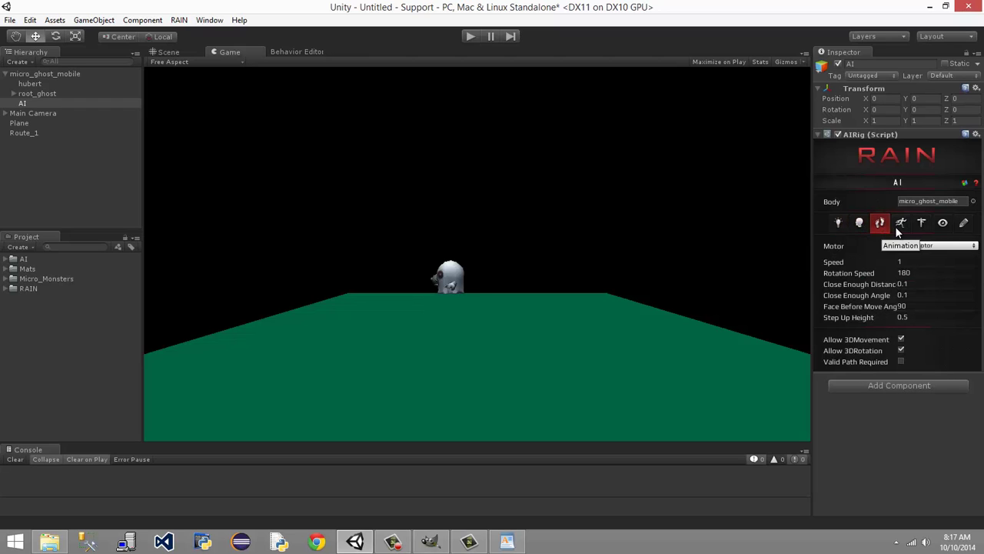
click(899, 226)
click(920, 225)
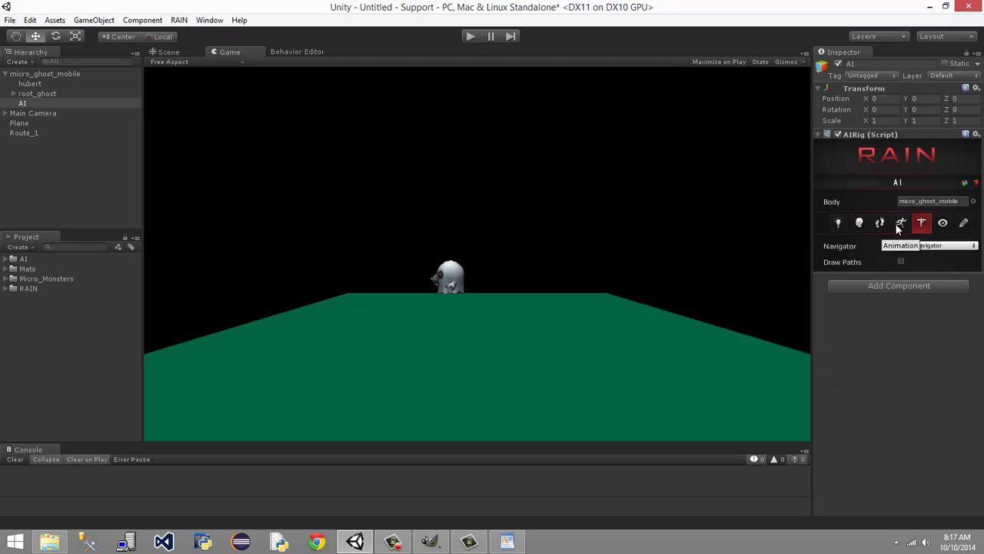
click(876, 226)
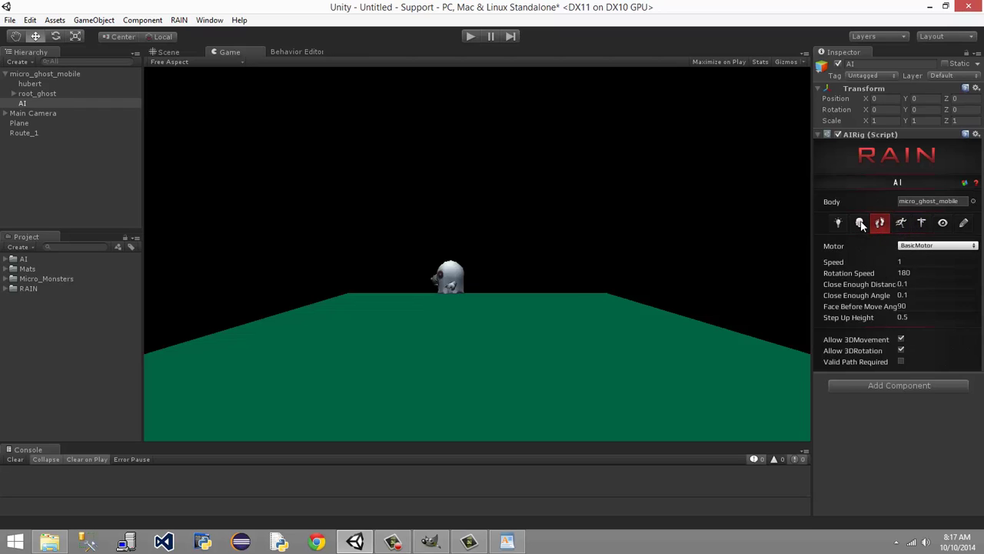
click(860, 223)
click(880, 224)
click(860, 223)
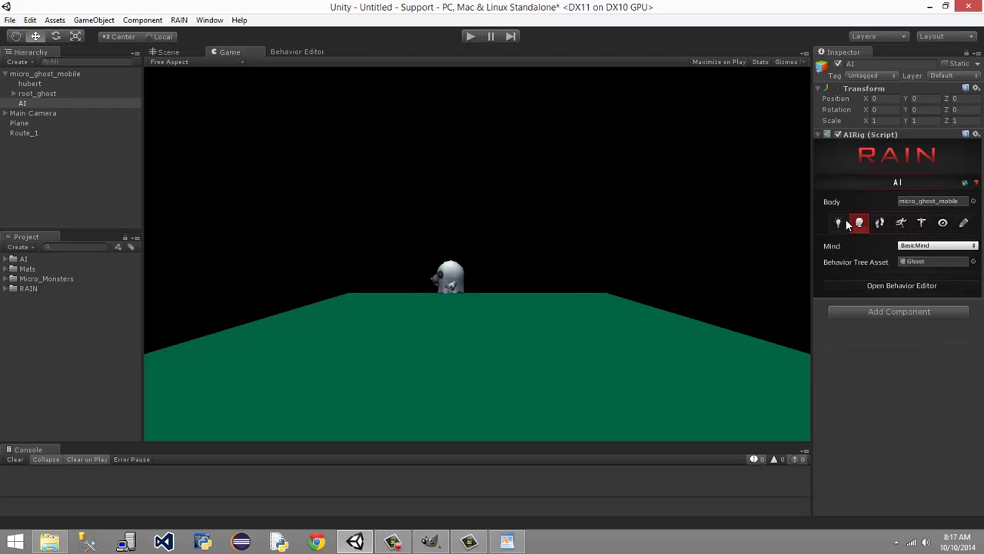
click(838, 222)
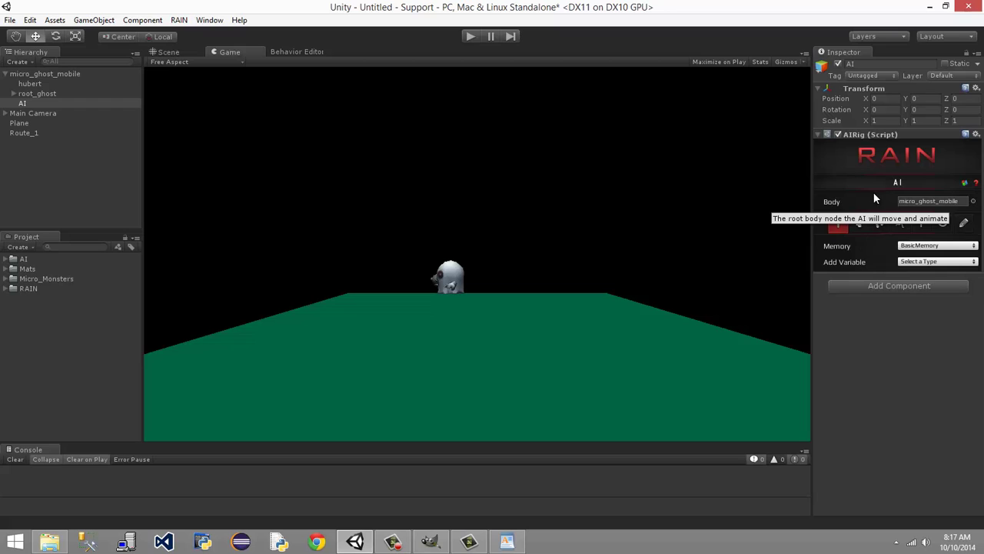
Check the components of the micro_ghost_mobile object, ending with its AI child object selected
click(52, 95)
key(Up)
key(Up)
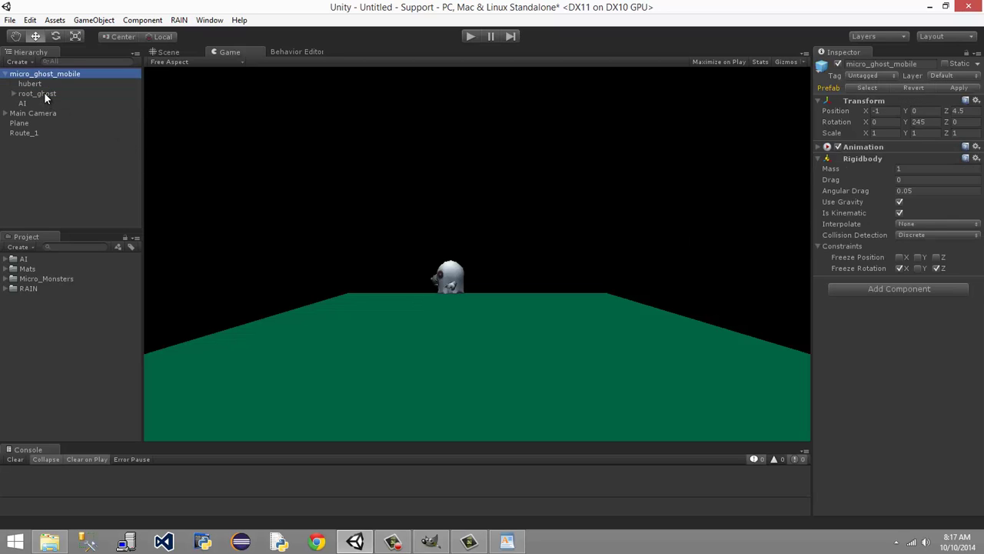
click(44, 94)
key(Up)
key(Down)
click(39, 102)
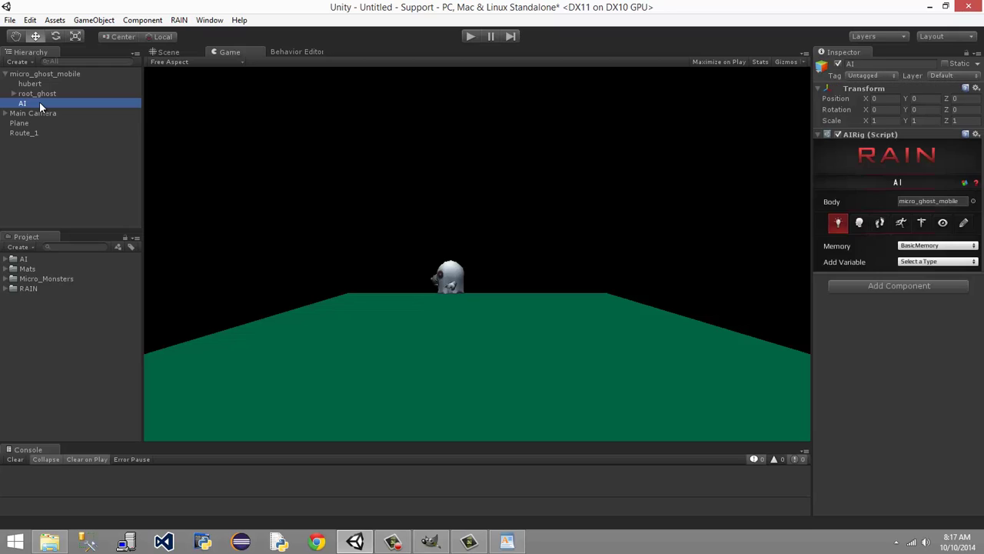
Open the Ghost behavior tree and examine the AI rig's motor settings and the animation states its BasicAnimator offers
click(303, 51)
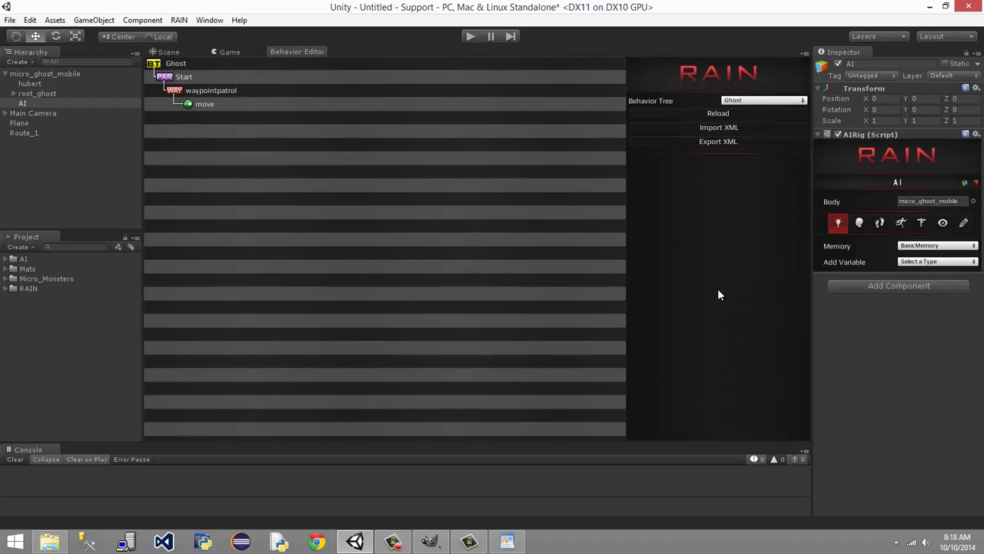
click(904, 222)
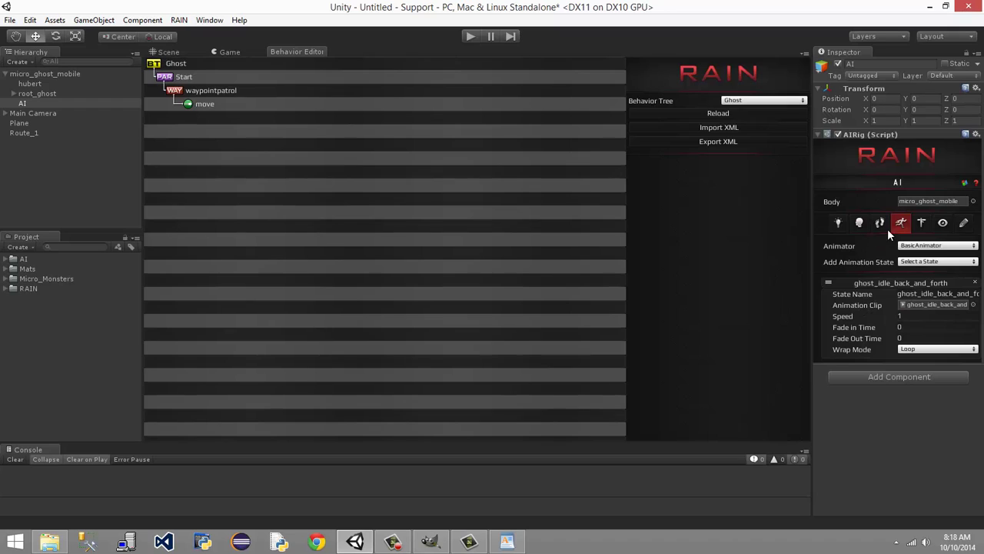
click(880, 224)
click(900, 223)
click(881, 224)
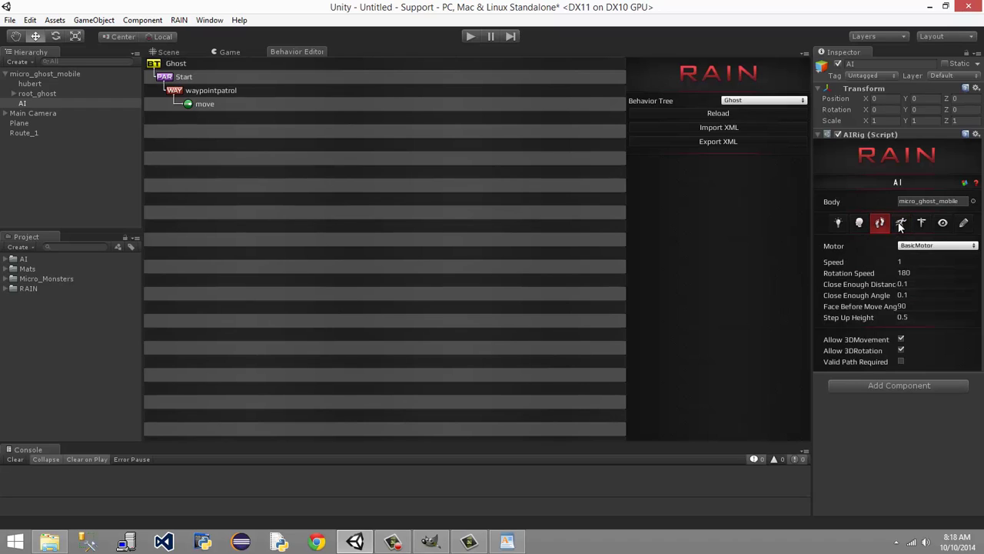
click(898, 223)
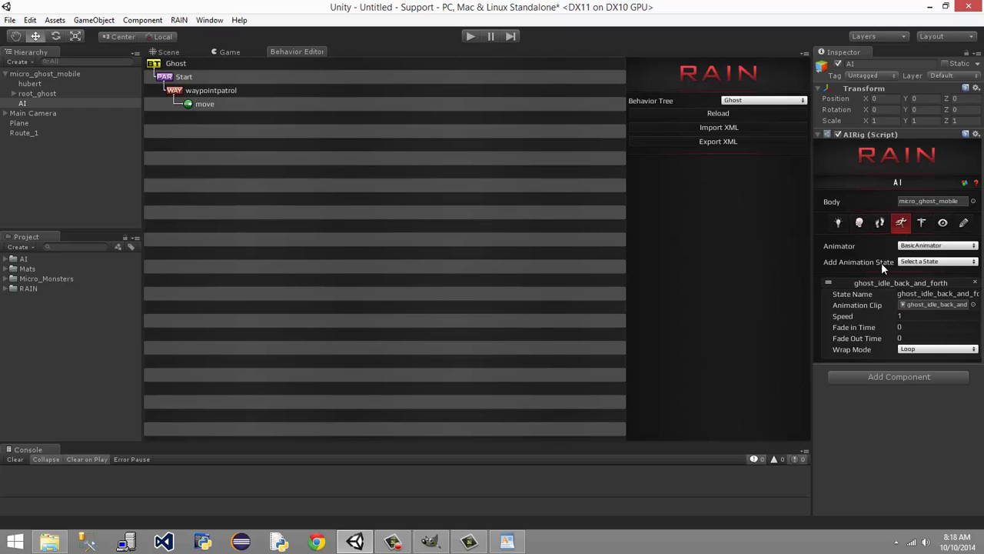
click(918, 262)
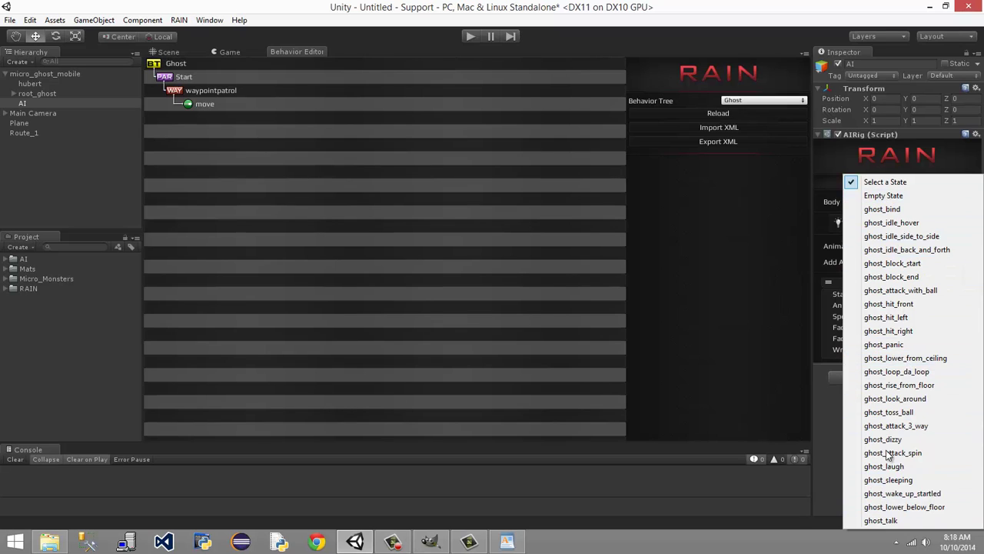
click(824, 460)
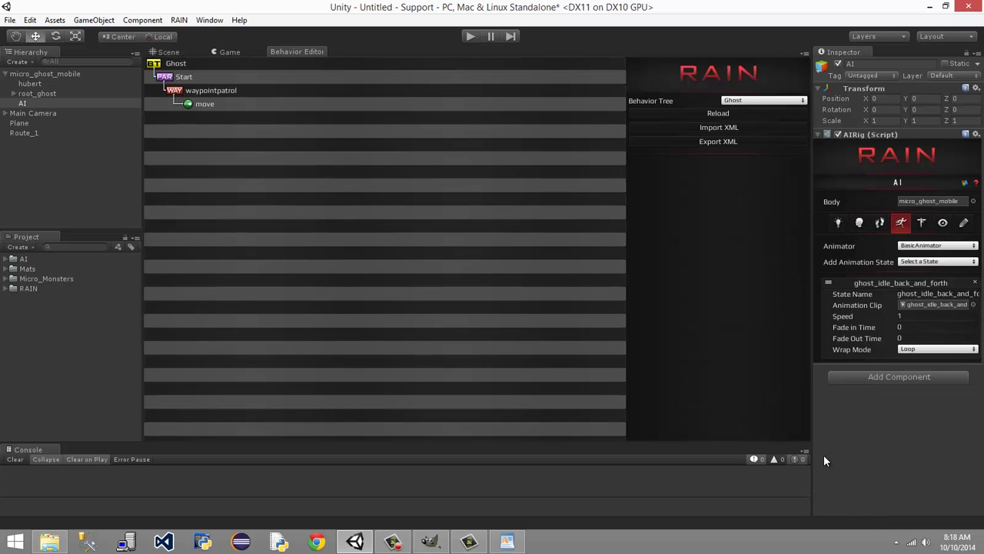
Go back through the AI rig's motor, animation and memory settings, ending on its mind settings
click(859, 222)
click(880, 222)
click(902, 223)
click(880, 224)
click(859, 223)
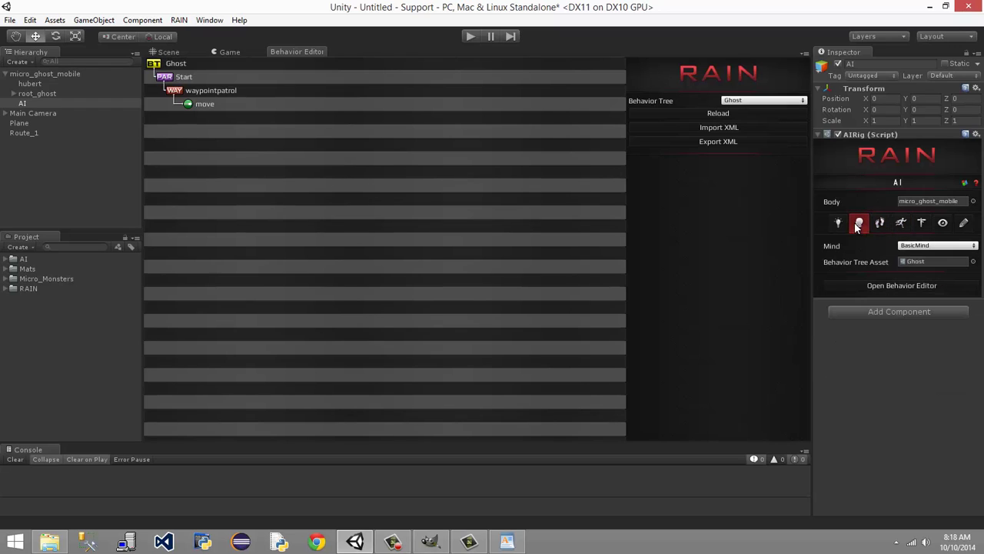
click(839, 223)
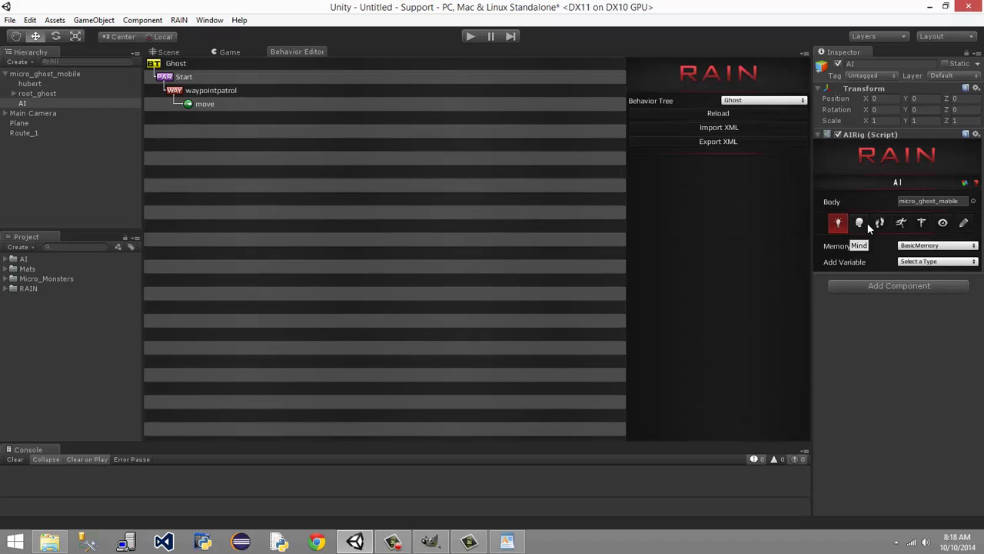
click(864, 223)
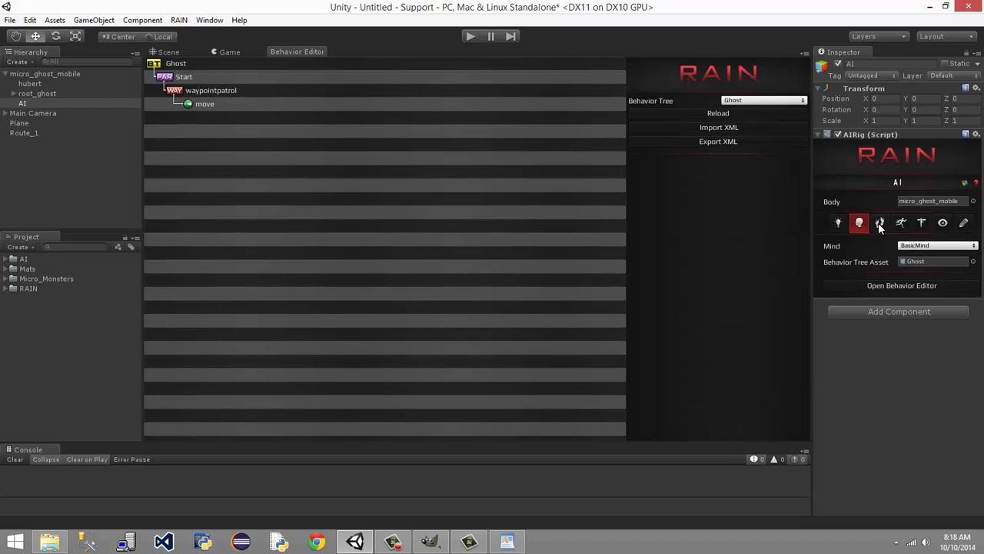
Examine how the Start, waypointpatrol and move nodes are nested and configured in the Ghost behavior tree
click(238, 91)
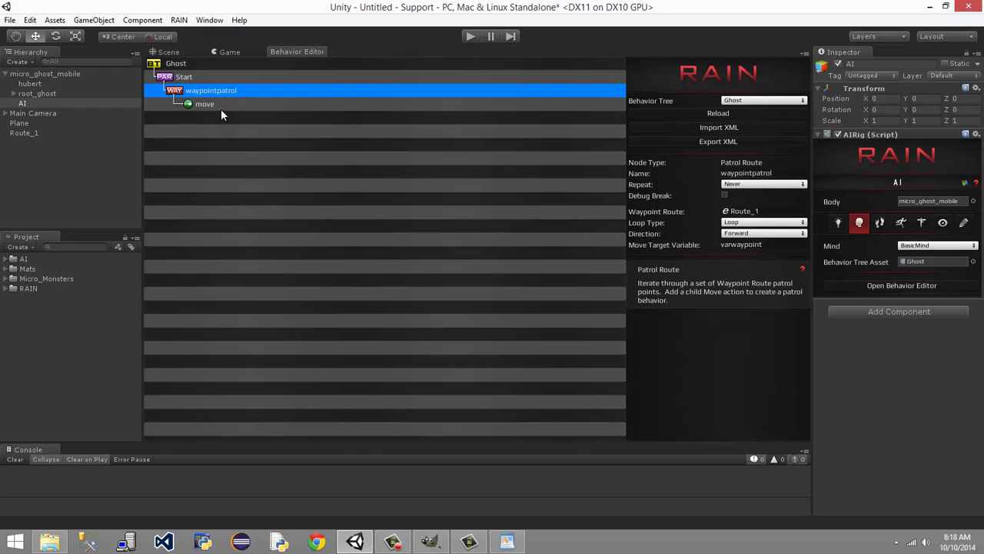
click(216, 105)
key(Up)
click(200, 104)
key(Up)
click(202, 78)
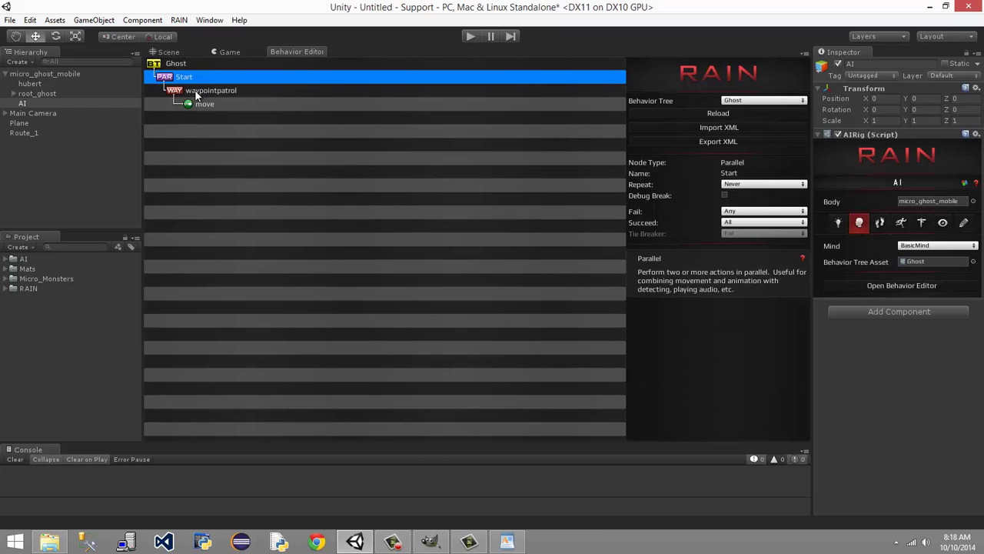
click(198, 92)
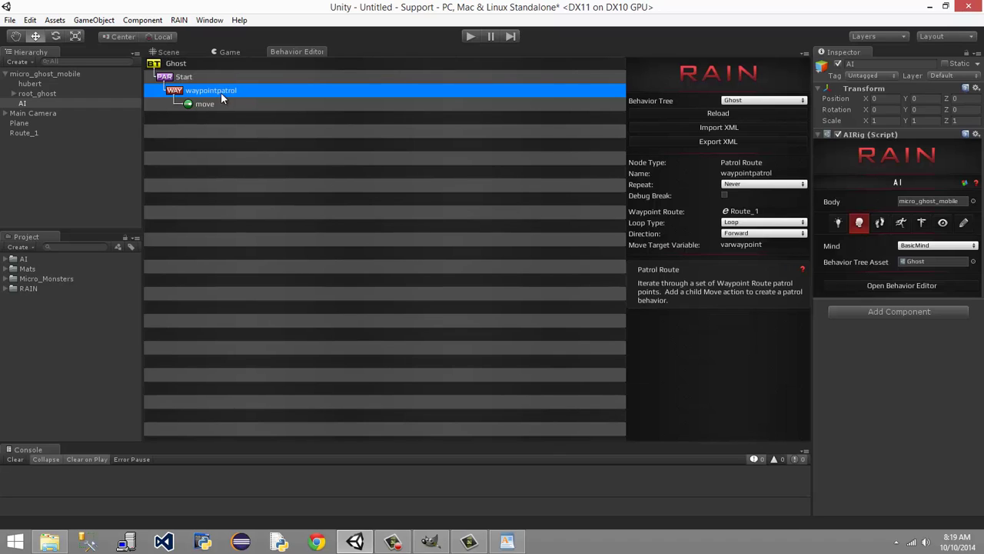
click(210, 106)
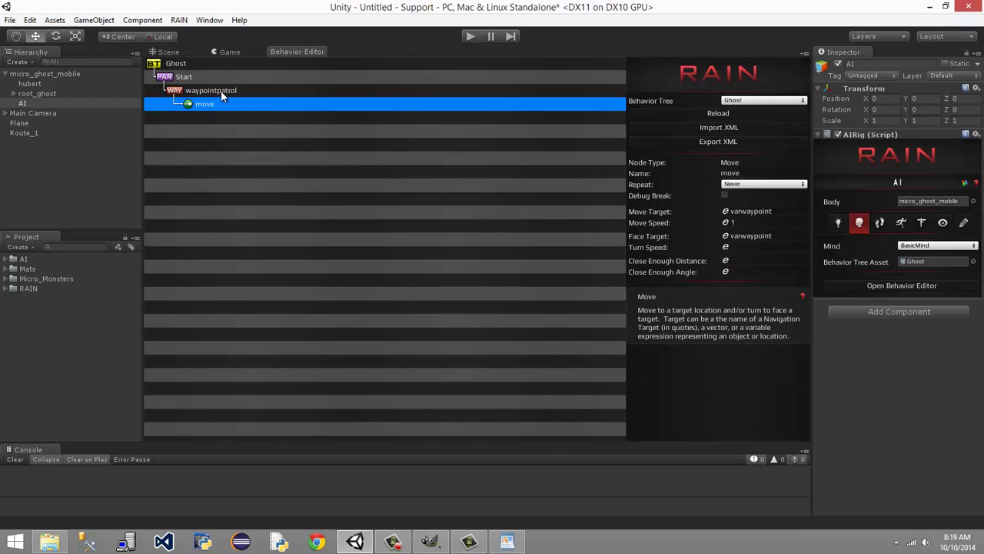
click(220, 90)
click(210, 115)
click(211, 114)
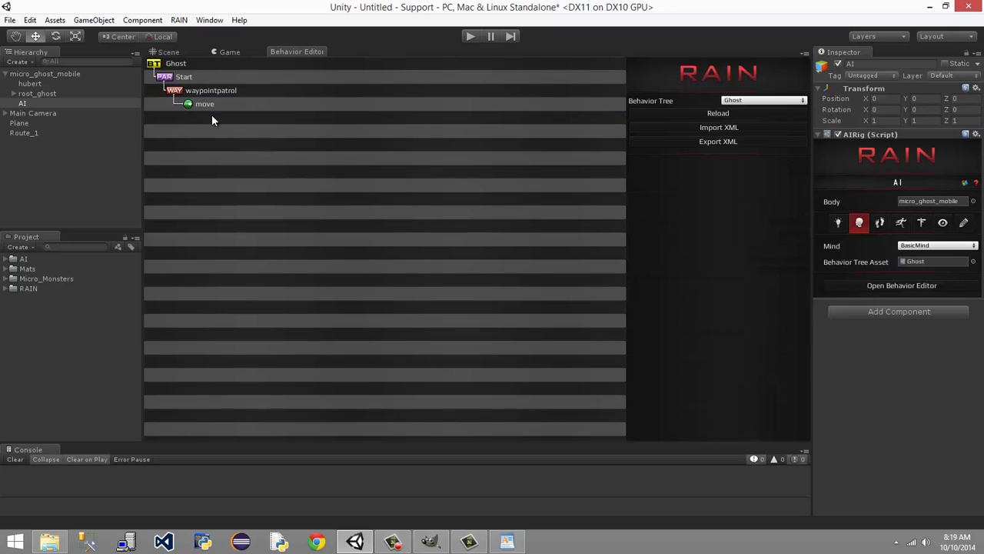
click(219, 104)
click(227, 92)
click(218, 105)
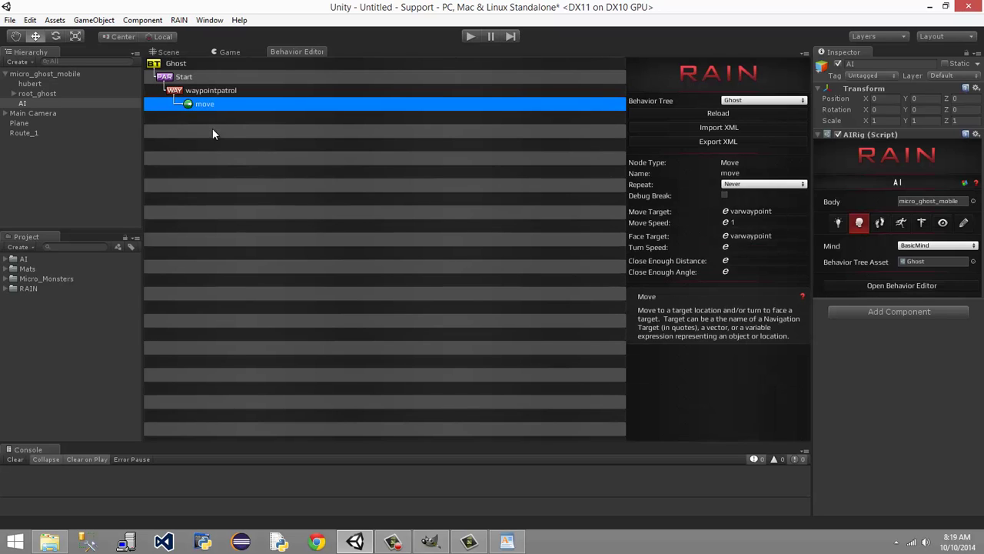
click(221, 93)
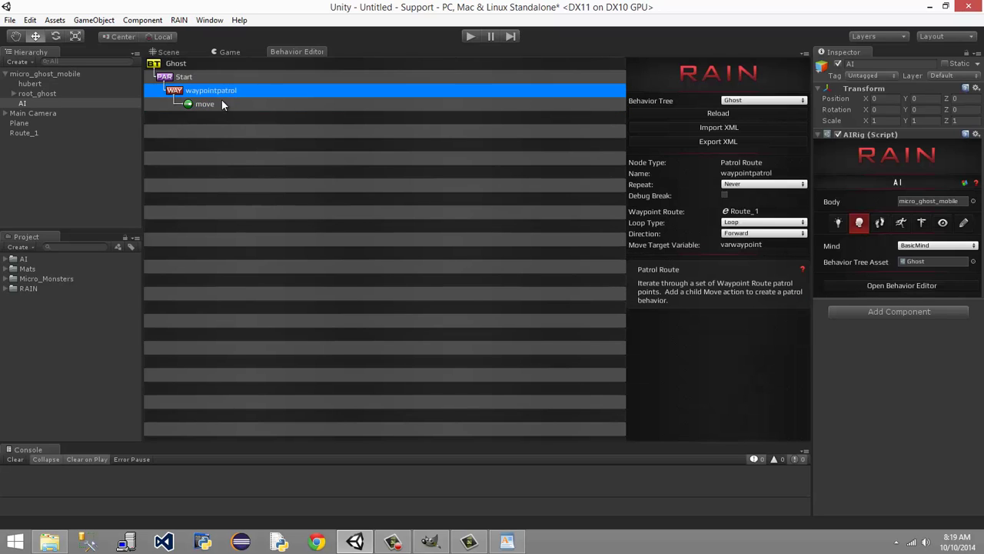
click(217, 105)
Add an Animate action as a child of the Start parallel node in the Ghost behavior tree
click(192, 77)
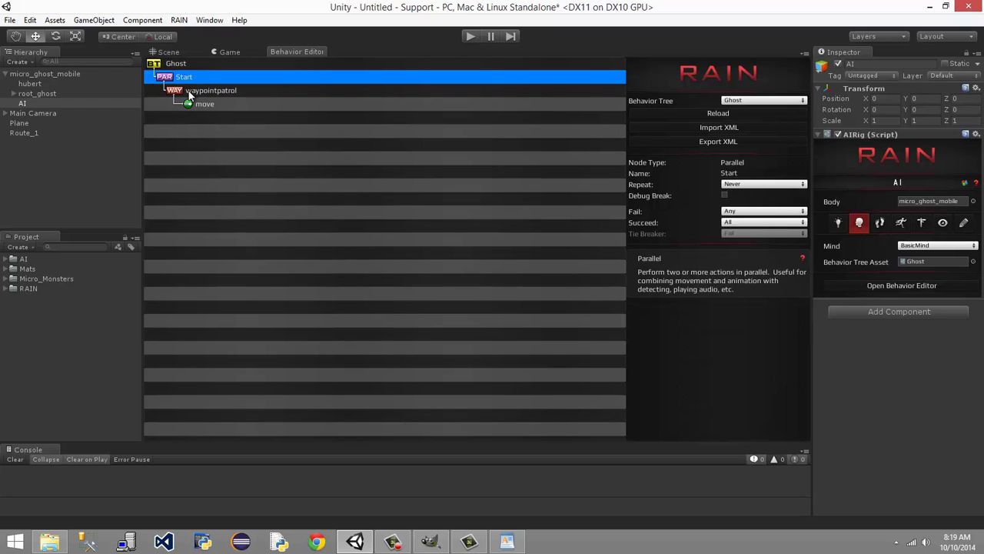
right_click(190, 79)
click(209, 110)
click(186, 78)
click(179, 93)
click(190, 78)
right_click(190, 78)
mouse_move(216, 84)
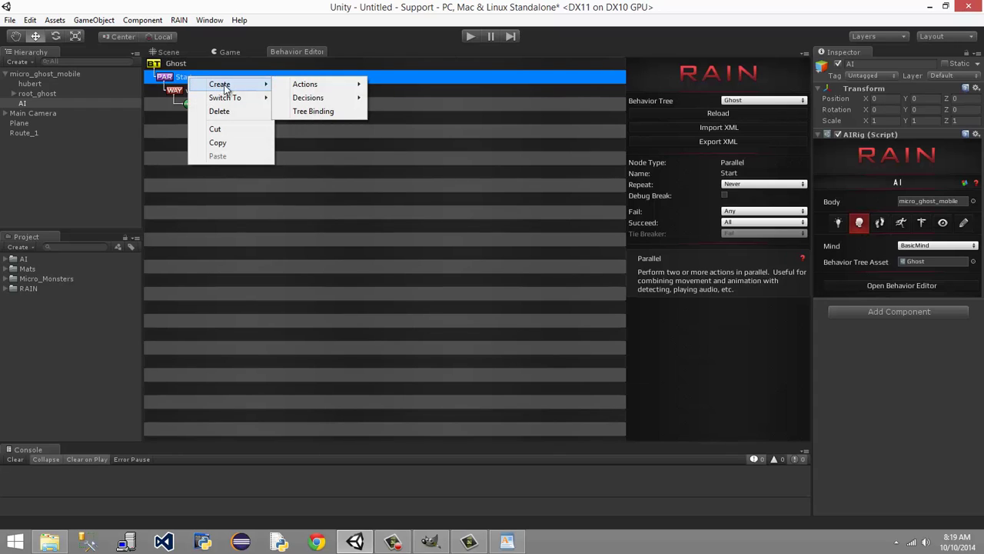
mouse_move(310, 100)
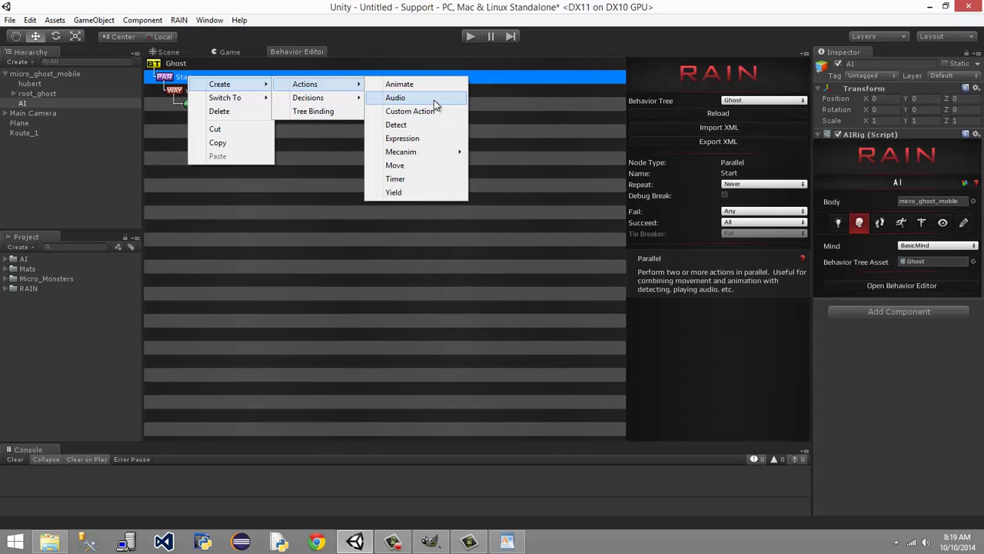
click(437, 84)
Compare the animate node's settings with those of the Start, waypointpatrol and move nodes, ending with animate selected
click(201, 121)
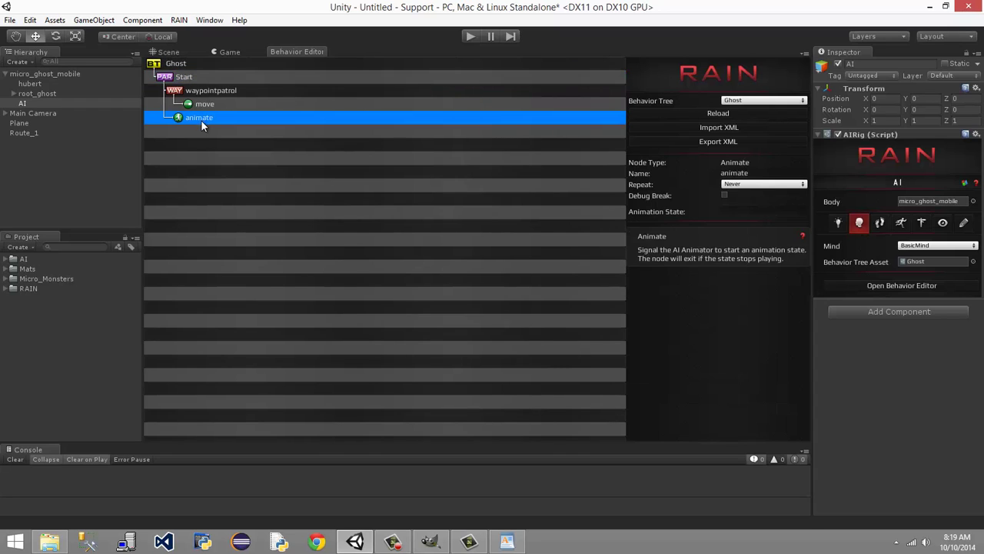
click(203, 117)
click(204, 79)
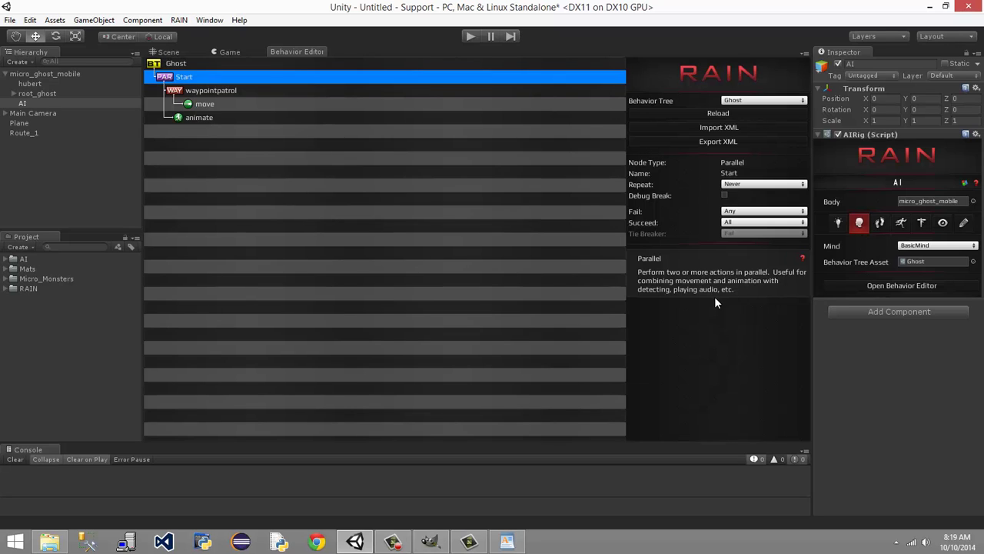
click(215, 92)
click(205, 104)
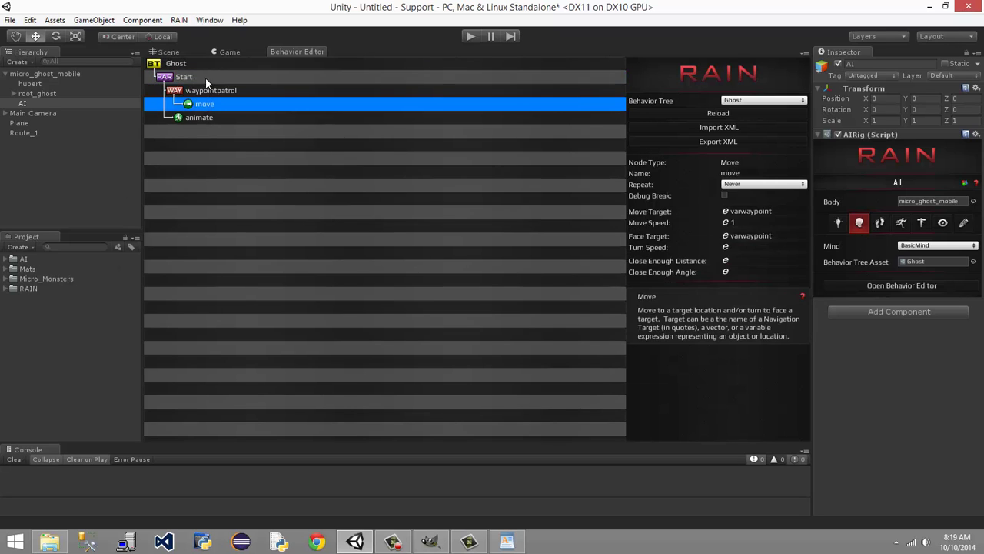
click(206, 78)
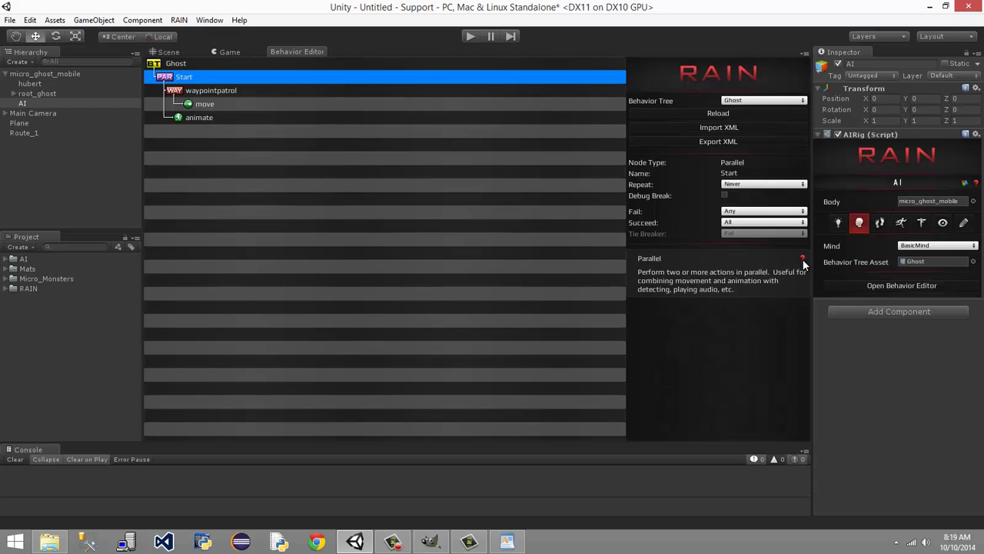
click(193, 117)
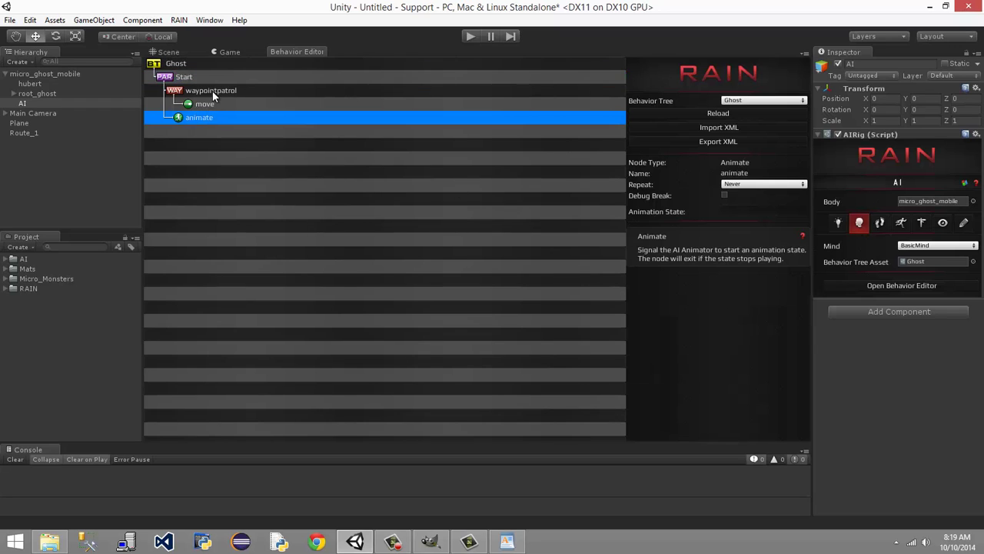
click(231, 77)
click(226, 91)
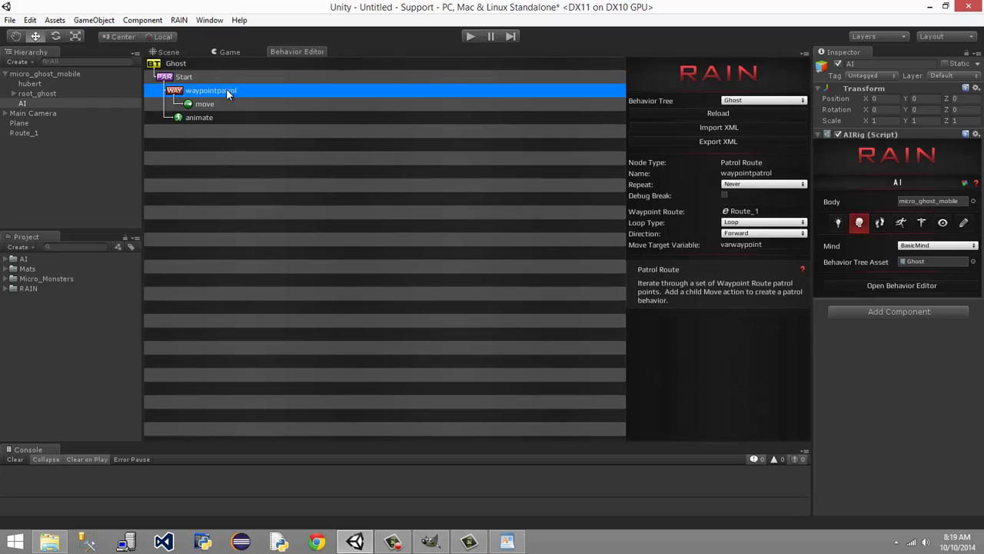
click(211, 118)
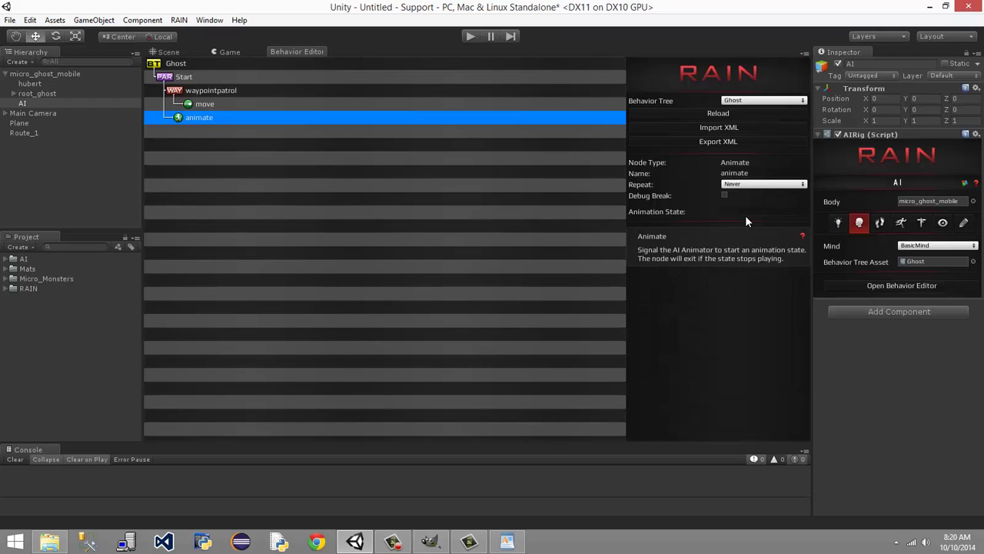
Set the animate node's Animation State to ghost_idle_back_and_forth, copying the state name from the AI rig's animation settings
click(903, 223)
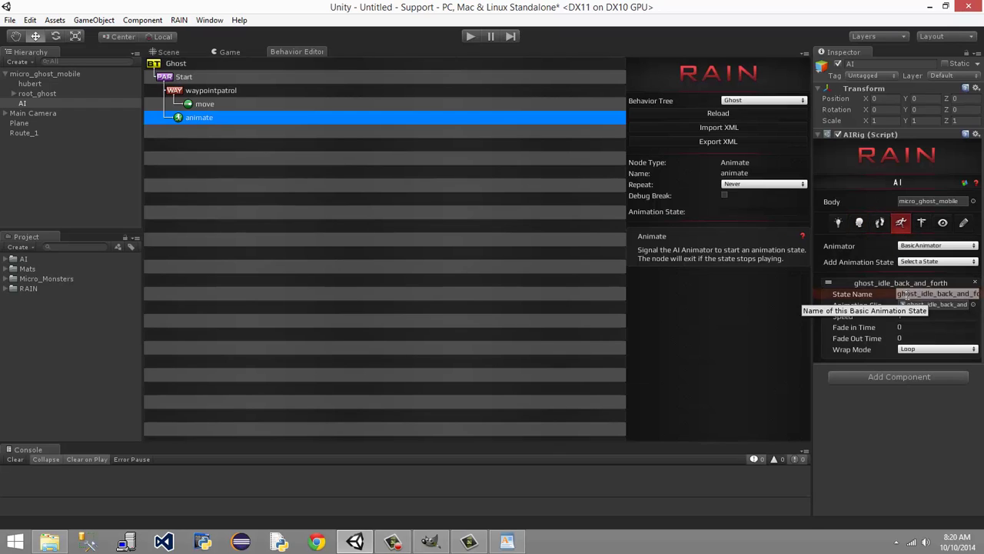
click(912, 294)
key(ctrl+c)
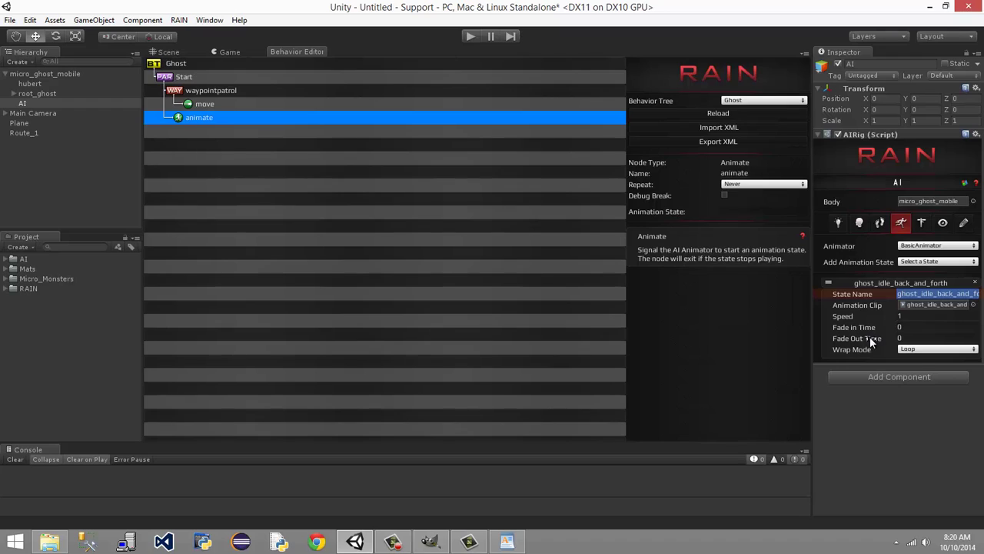
click(903, 459)
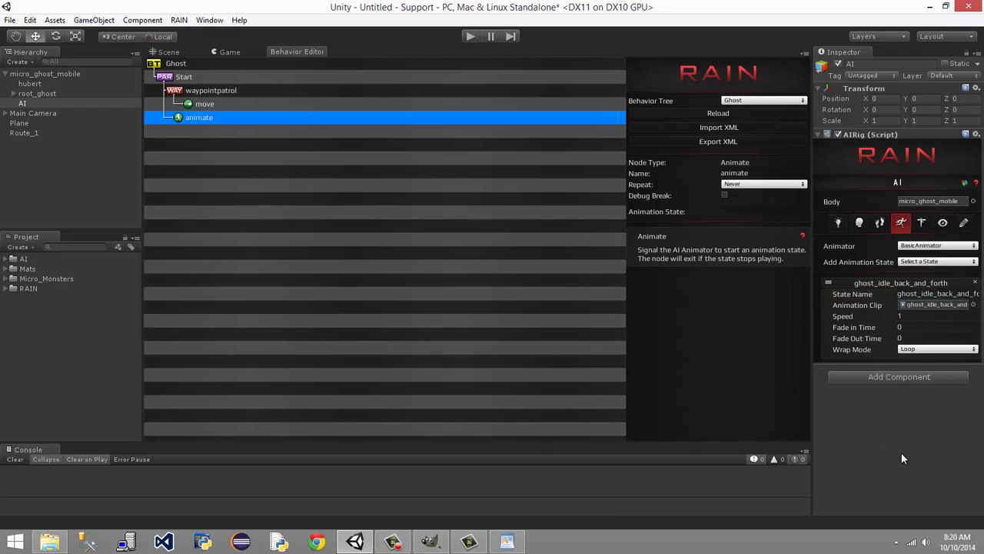
click(741, 211)
key(ctrl+v)
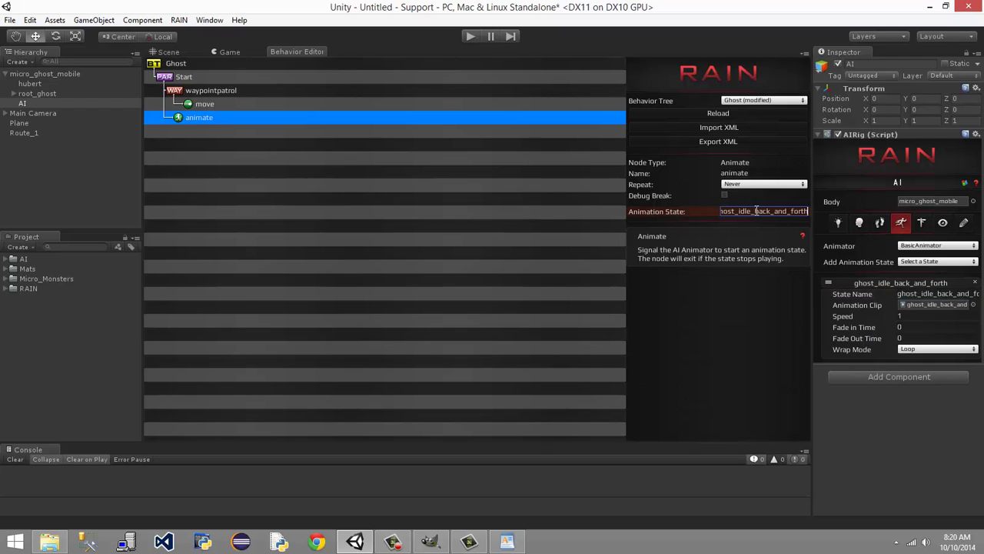
key(Return)
click(774, 261)
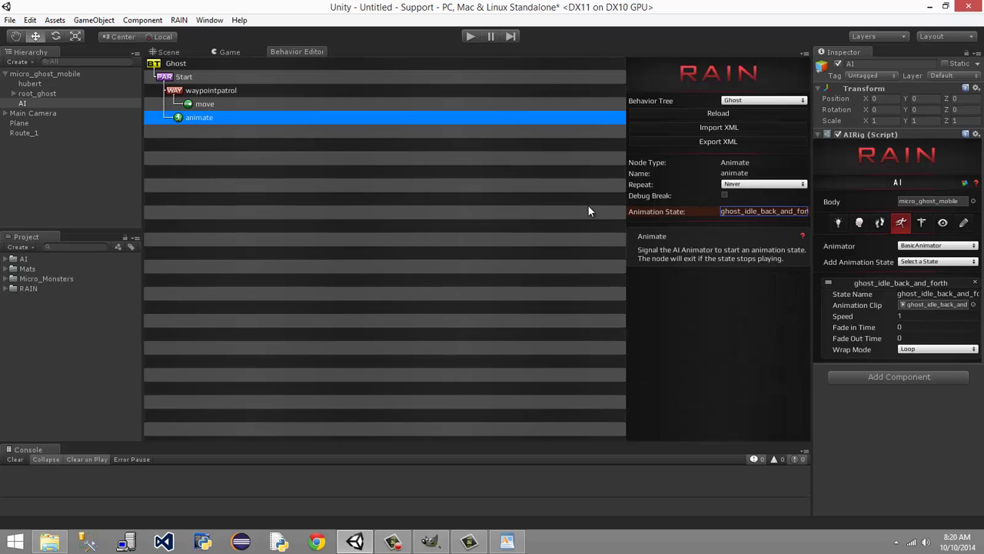
Play the scene in the Game view and show the live behavior tree of Current AI (micro_ghost_mobile)
click(228, 51)
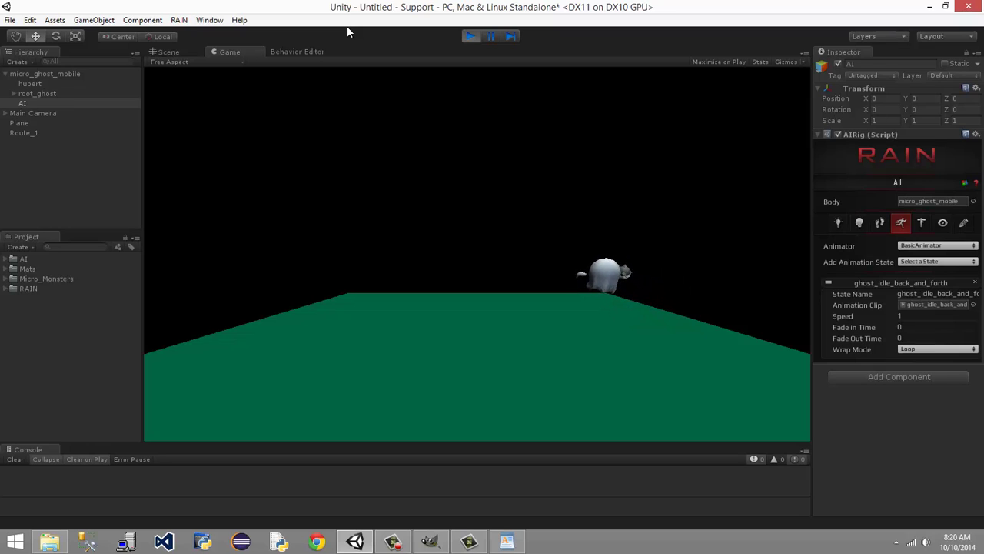
click(318, 52)
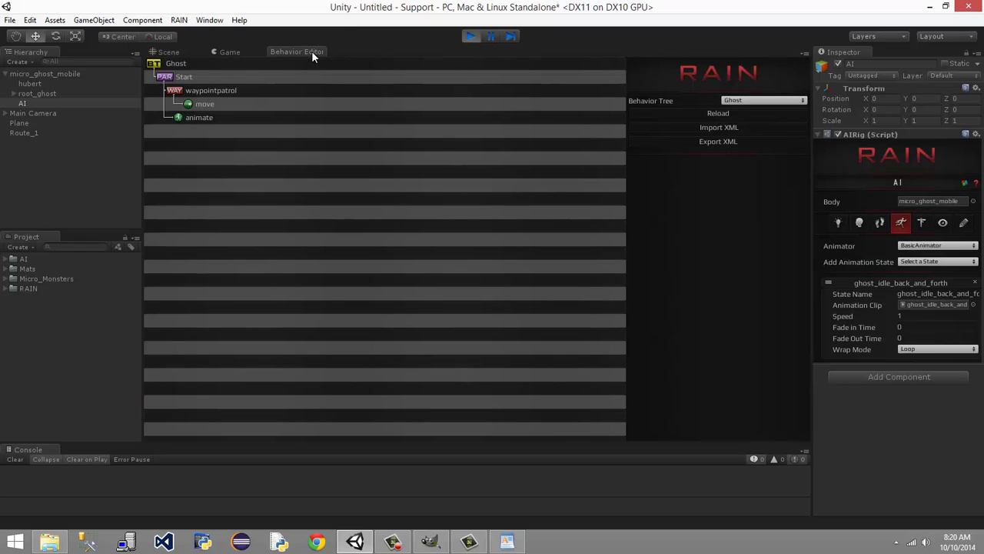
click(215, 118)
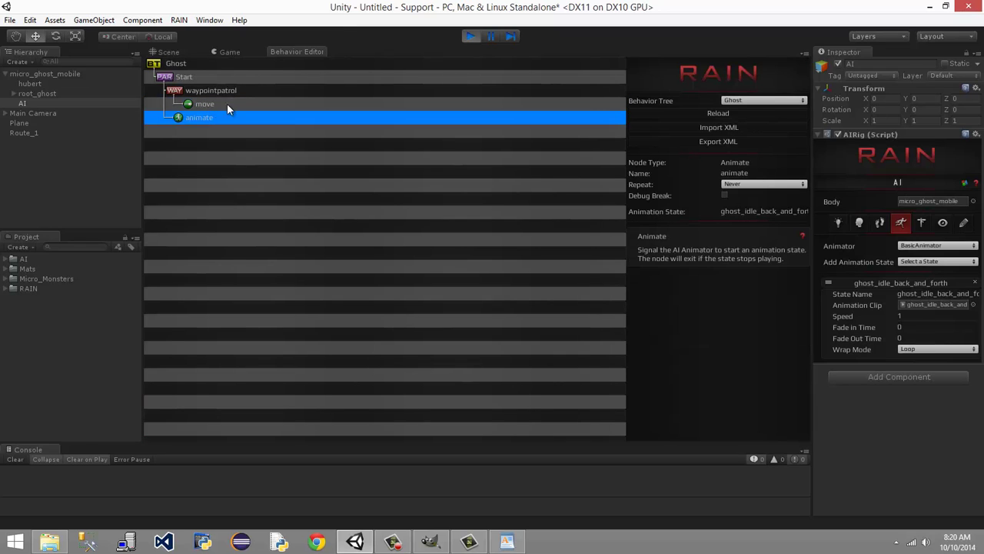
click(748, 100)
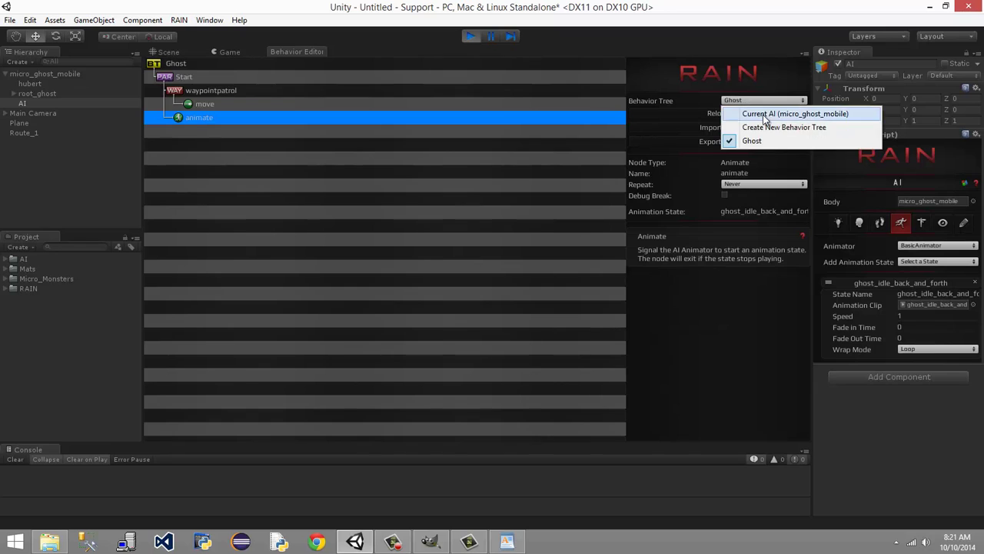
click(767, 114)
Examine the running status and return results of the Start, waypointpatrol, move and animate nodes in the live tree
click(236, 103)
click(247, 91)
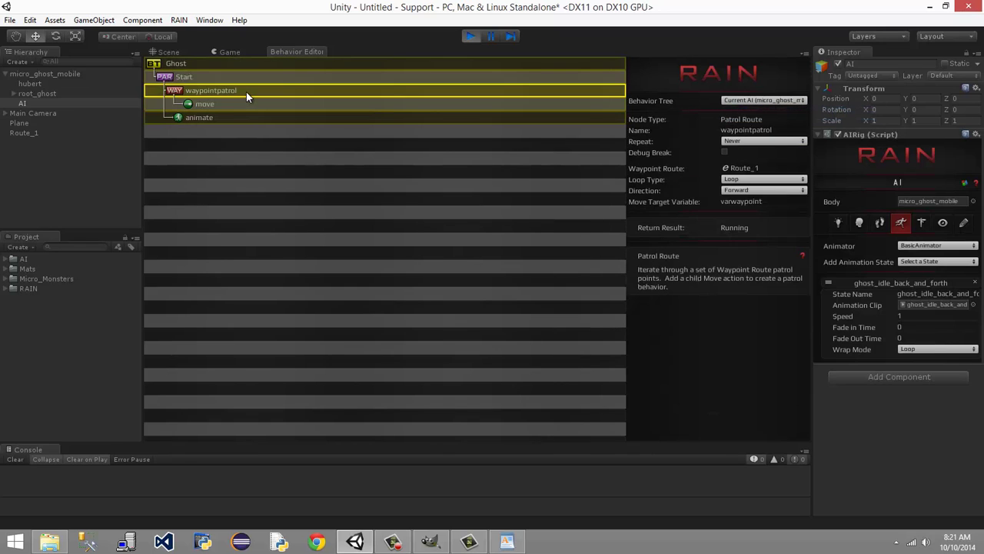
click(240, 104)
click(237, 117)
click(229, 145)
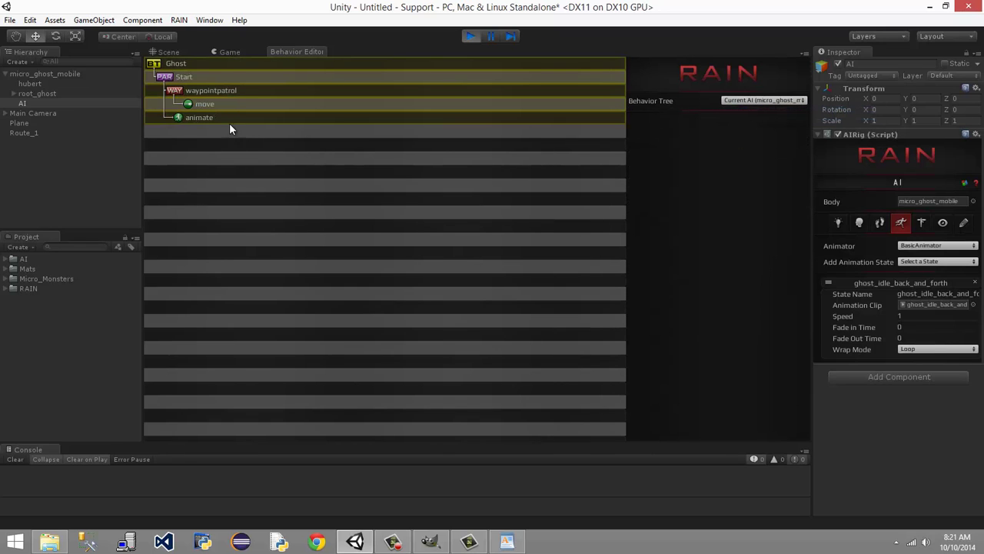
click(245, 77)
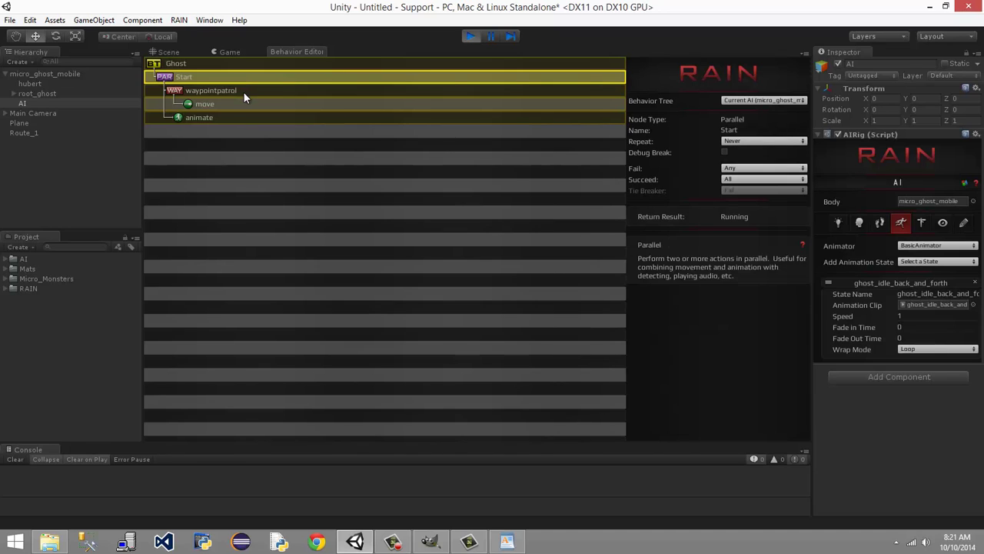
click(244, 90)
click(241, 79)
click(209, 91)
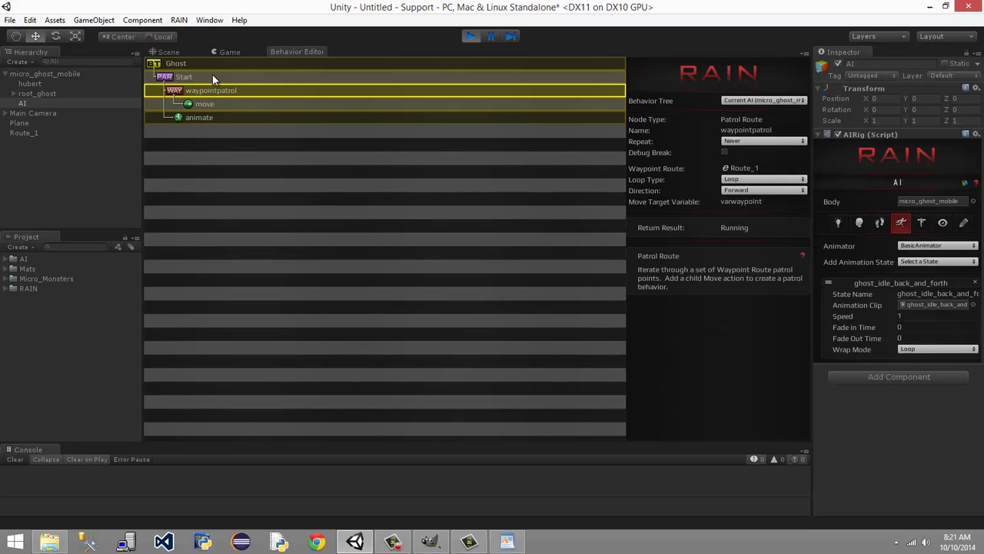
click(211, 76)
click(203, 89)
click(194, 104)
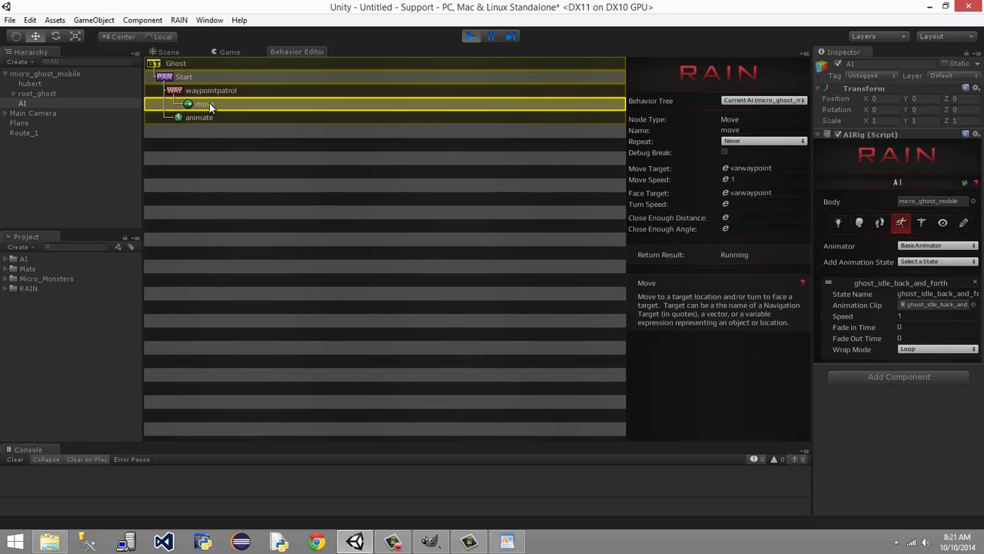
click(207, 117)
click(220, 90)
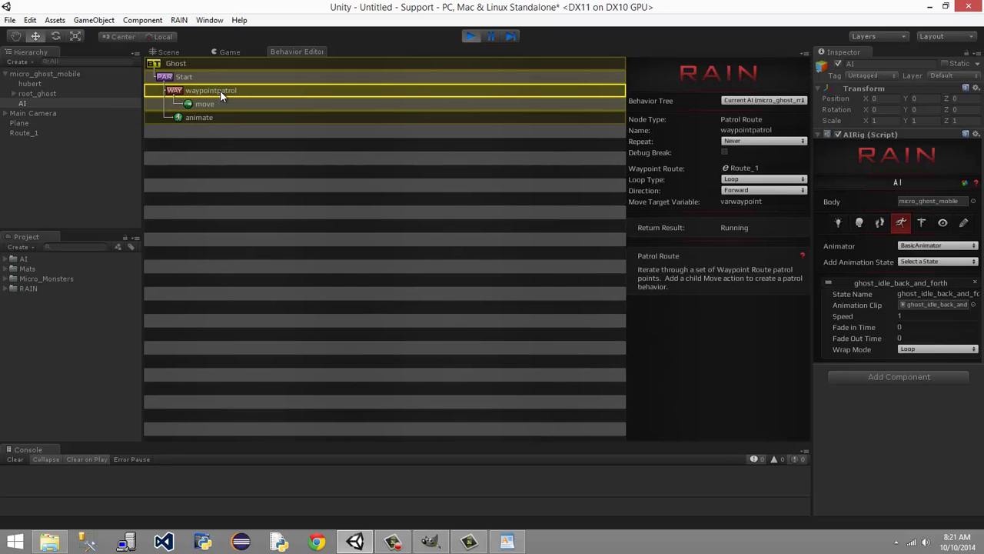
click(223, 76)
Watch the ghost patrol and animate in the Game view and along the Route_1 waypoints in the Scene view
click(229, 52)
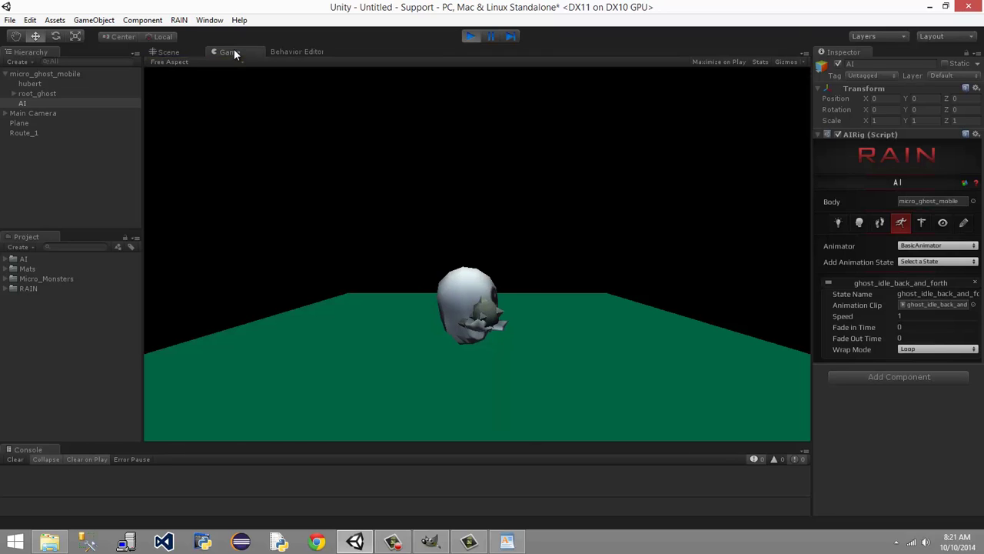
click(173, 53)
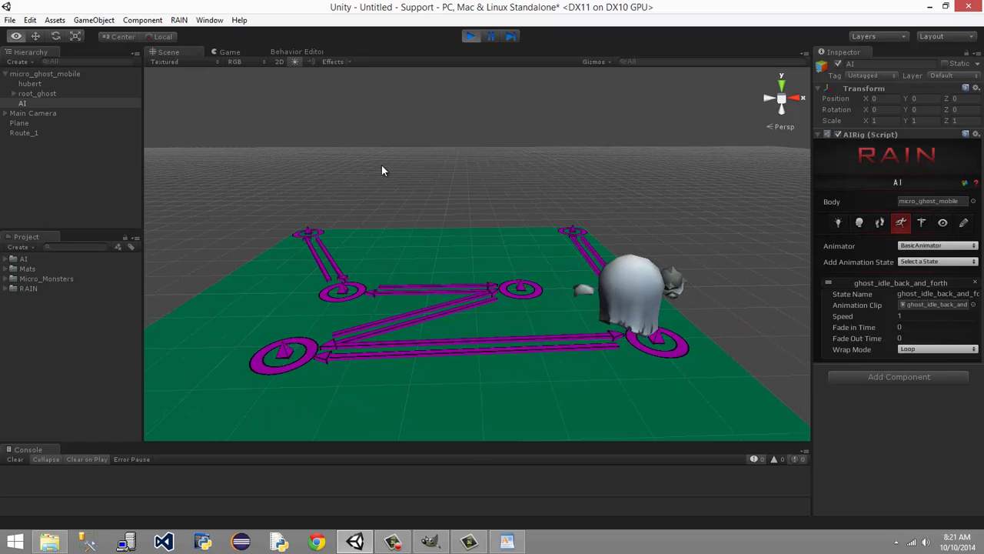
mouse_move(395, 159)
alt+mouse_down()
mouse_move(450, 126)
mouse_move(393, 159)
alt+mouse_up()
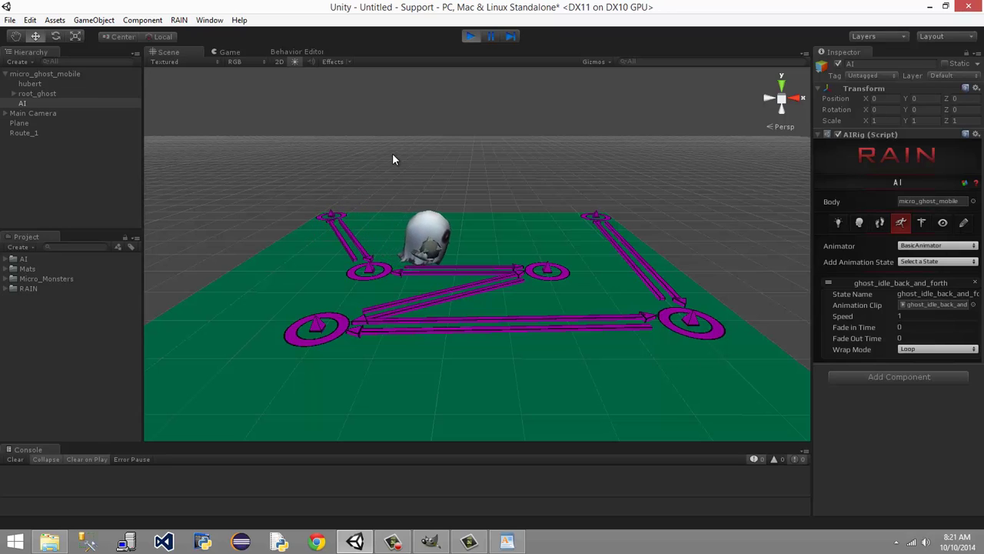
Stop the play test and return to the behavior tree in the Behavior Editor
click(296, 51)
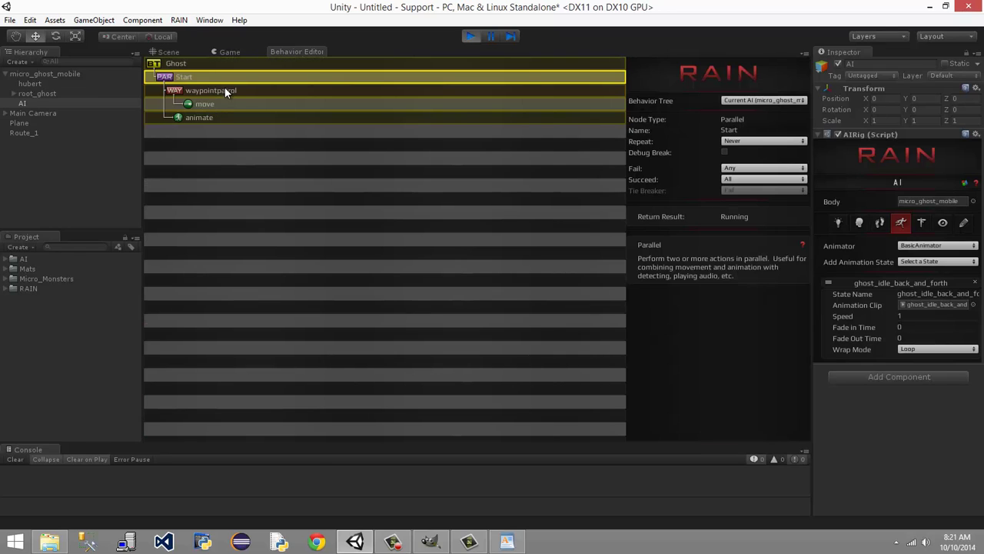
click(470, 35)
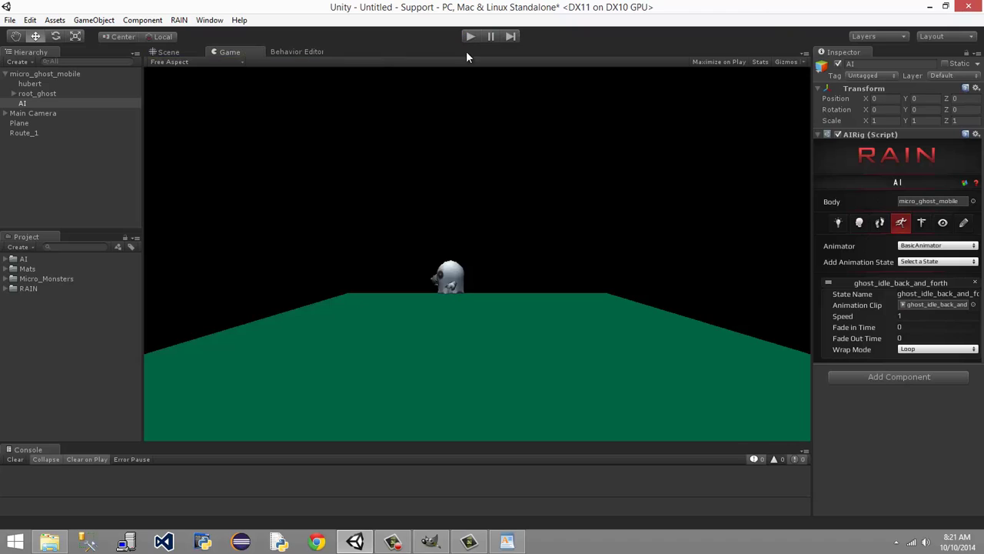
click(291, 52)
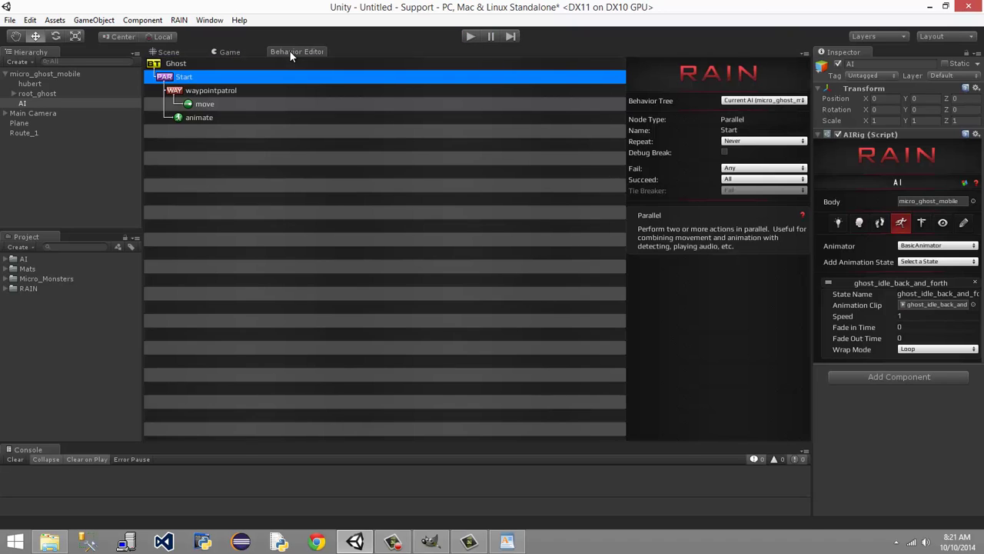
Examine how the Ghost root, the Start parallel node and waypointpatrol relate in the stopped tree, ending on Start
click(231, 66)
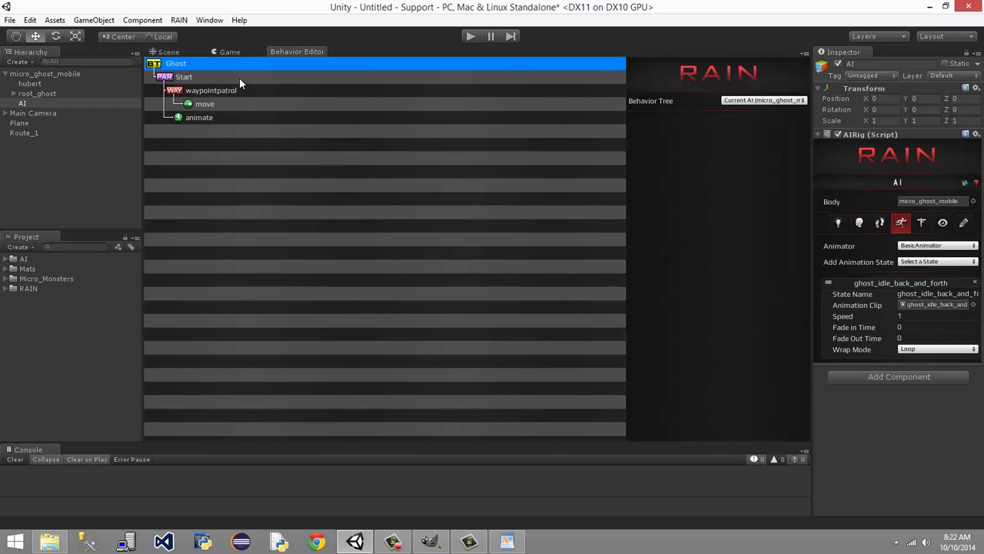
click(238, 75)
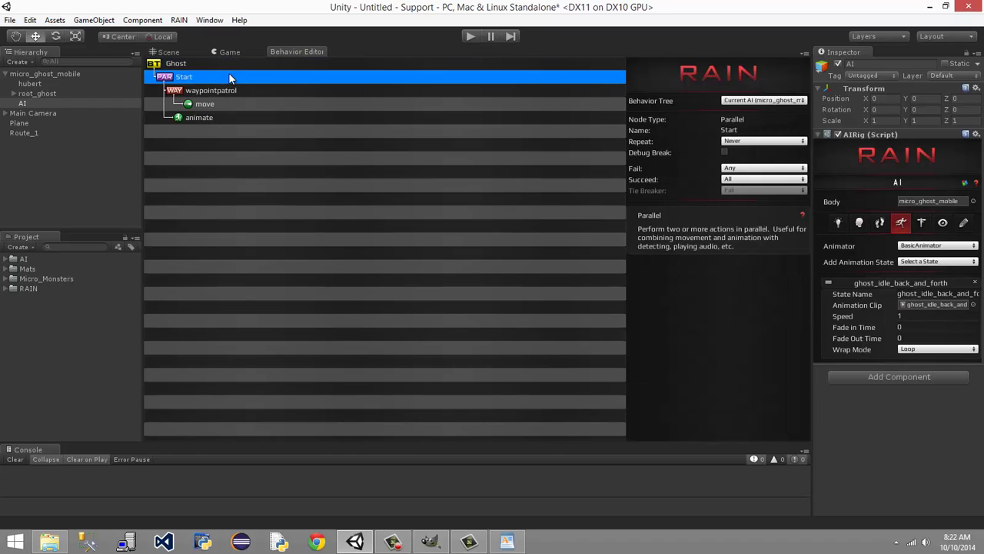
click(227, 66)
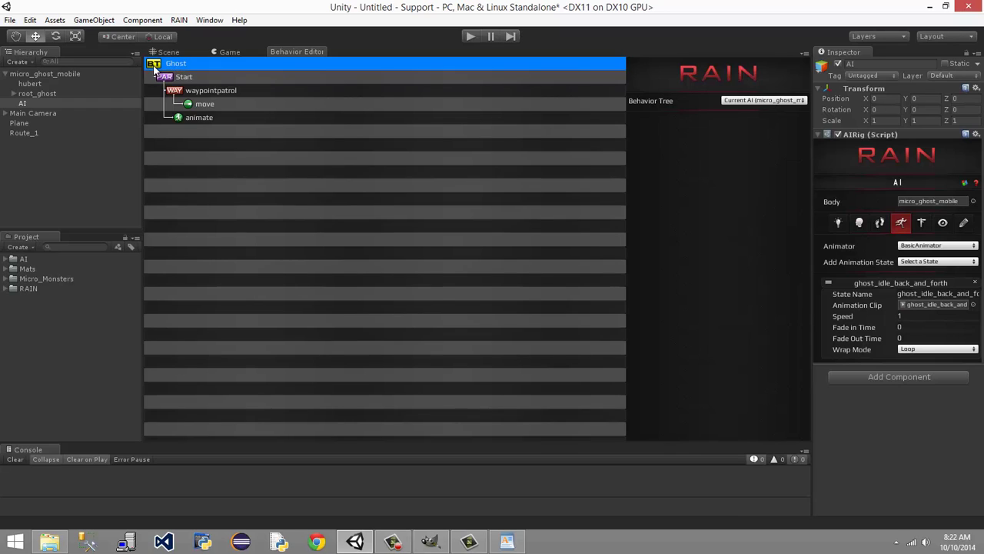
click(197, 80)
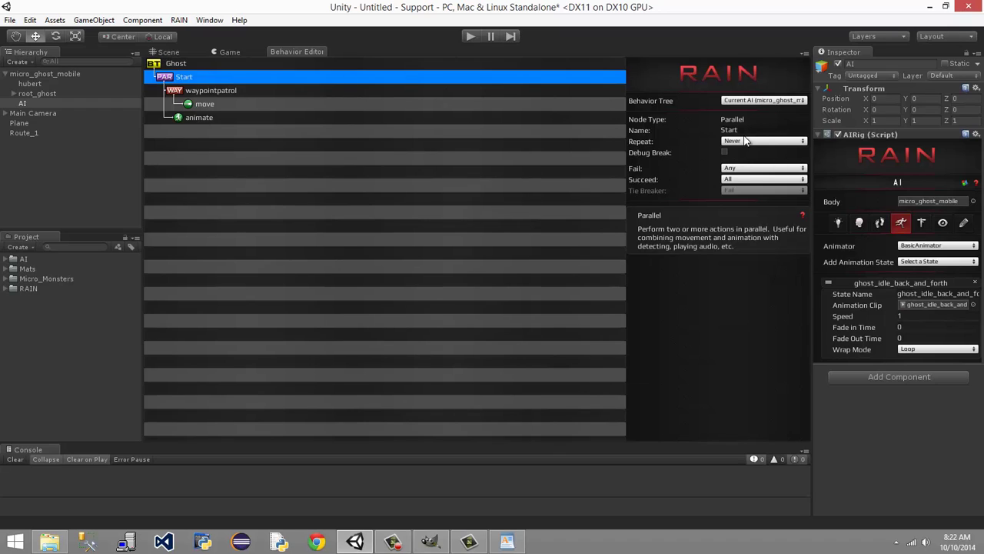
click(225, 92)
click(206, 81)
click(181, 66)
click(188, 77)
click(190, 68)
click(189, 78)
click(185, 67)
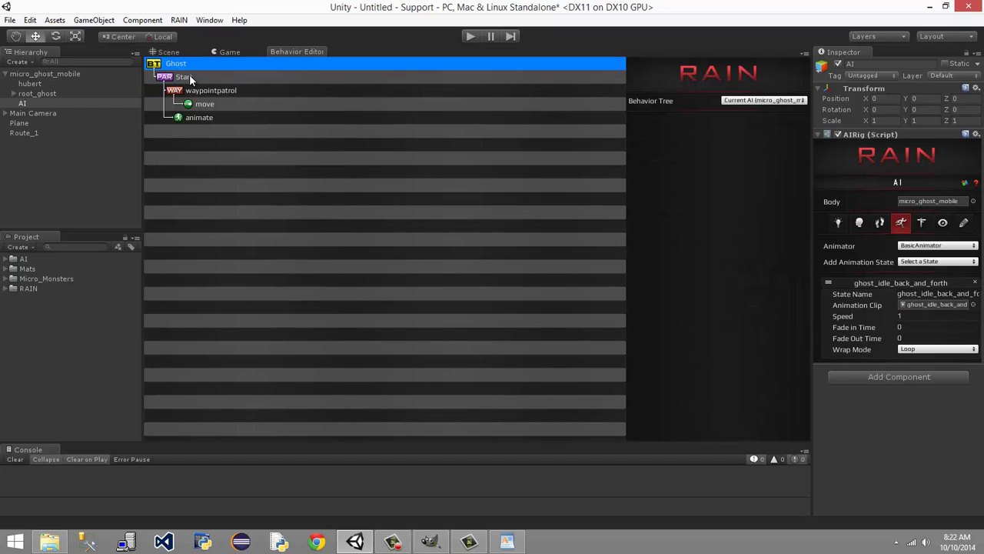
click(191, 79)
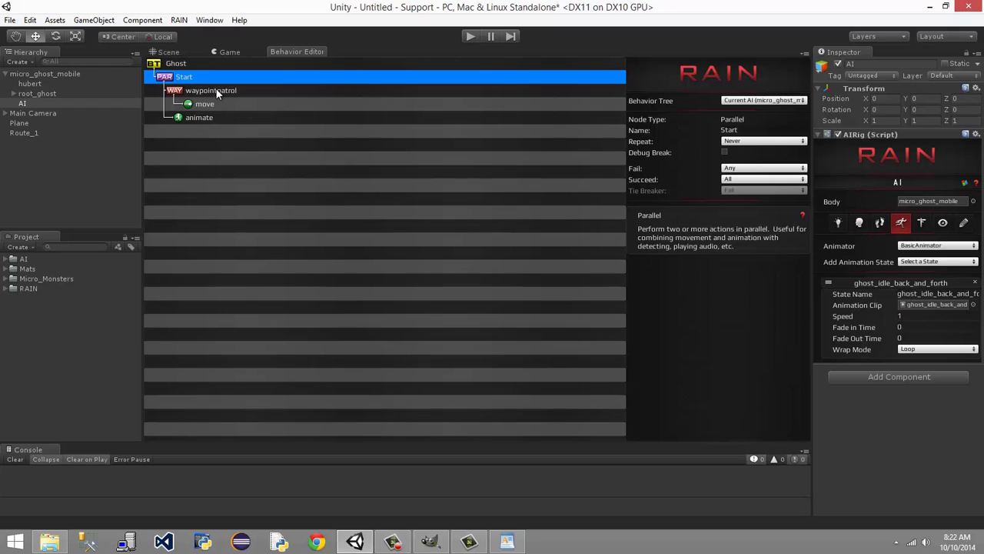
Switch the Behavior Editor from the current AI to the Ghost tree and check its waypointpatrol, Start and root nodes
click(755, 101)
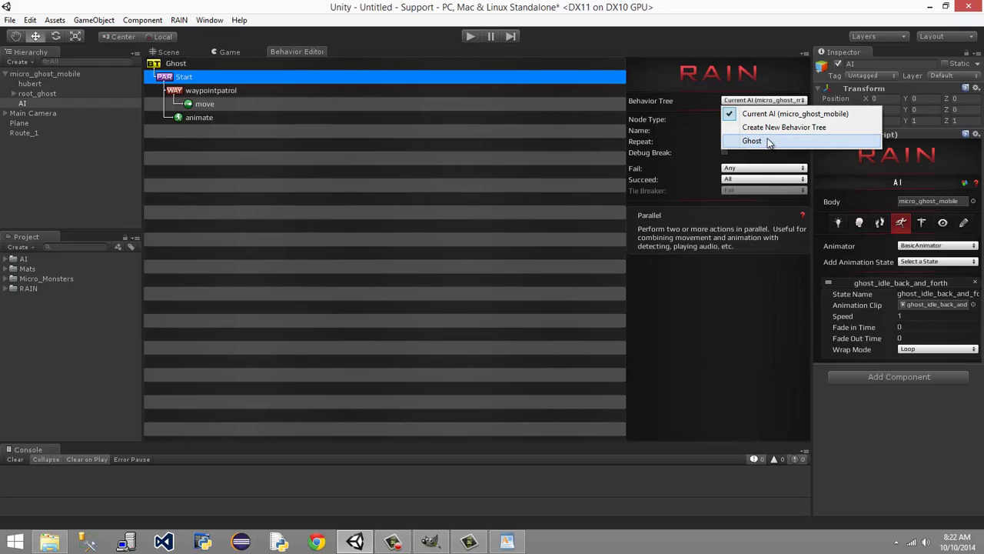
click(772, 141)
click(231, 90)
click(219, 75)
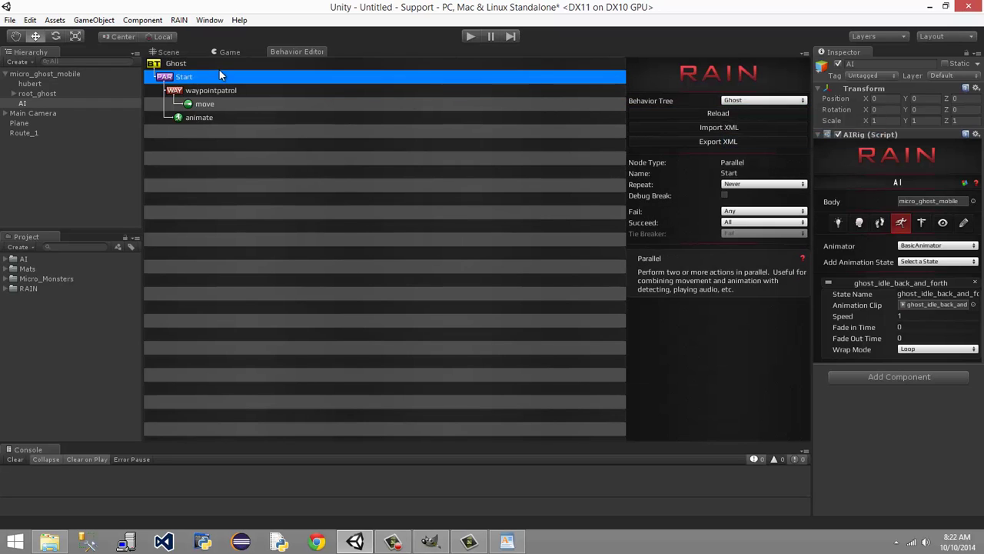
click(229, 64)
Play the scene again and display the live tree of Current AI (micro_ghost_mobile) in the Behavior Editor
click(470, 36)
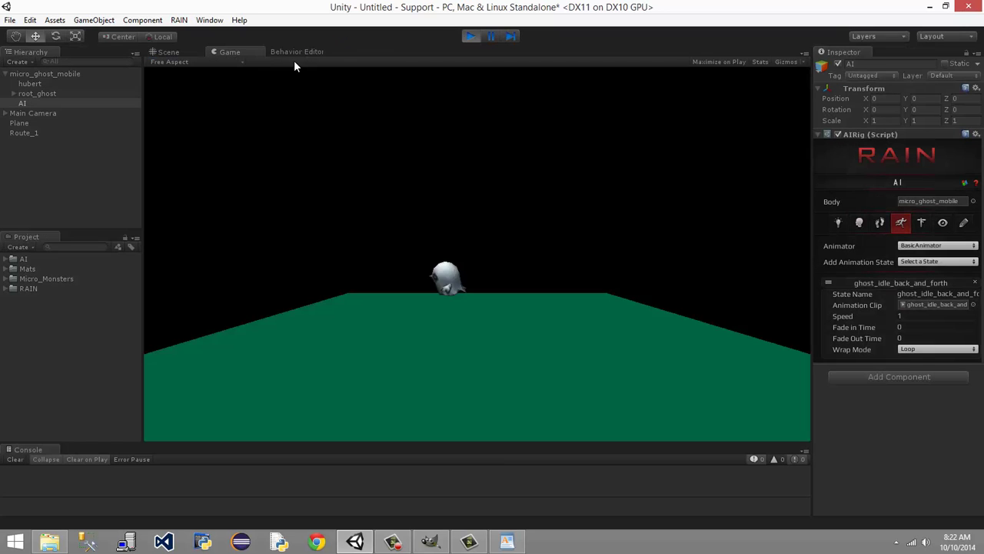
click(300, 51)
click(740, 101)
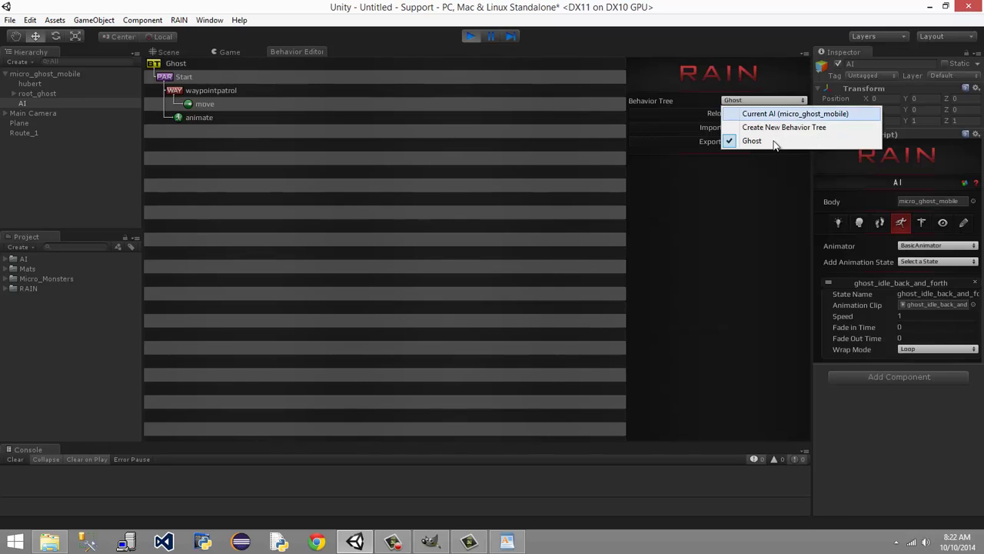
click(735, 113)
Compare the running Start, waypointpatrol and move nodes and their return results, ending with waypointpatrol selected
click(203, 78)
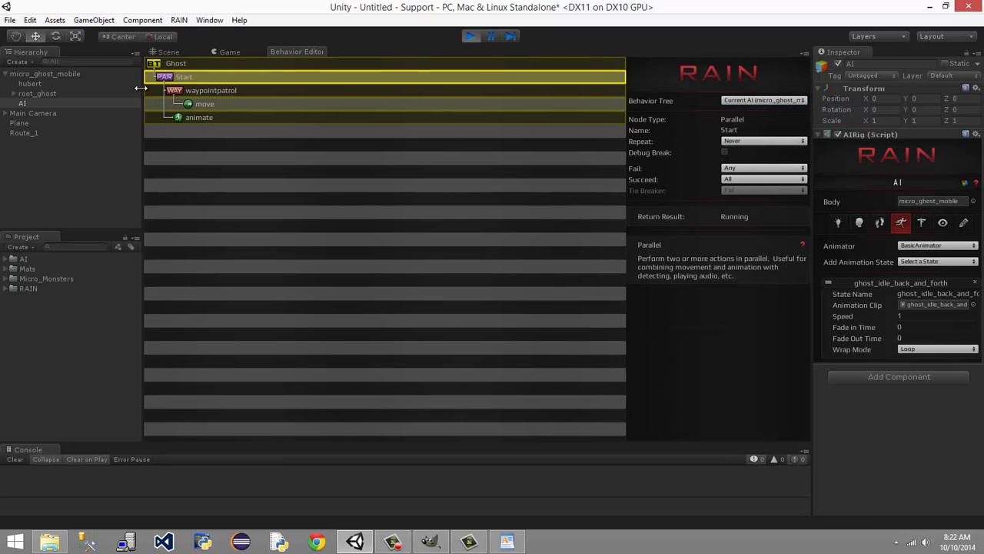
click(263, 91)
click(241, 75)
click(262, 93)
key(Down)
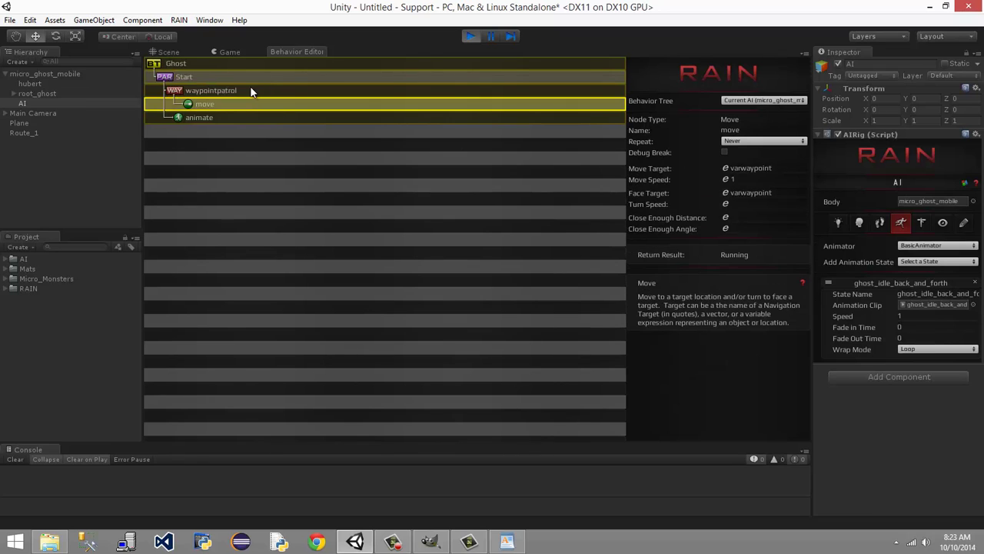
click(259, 77)
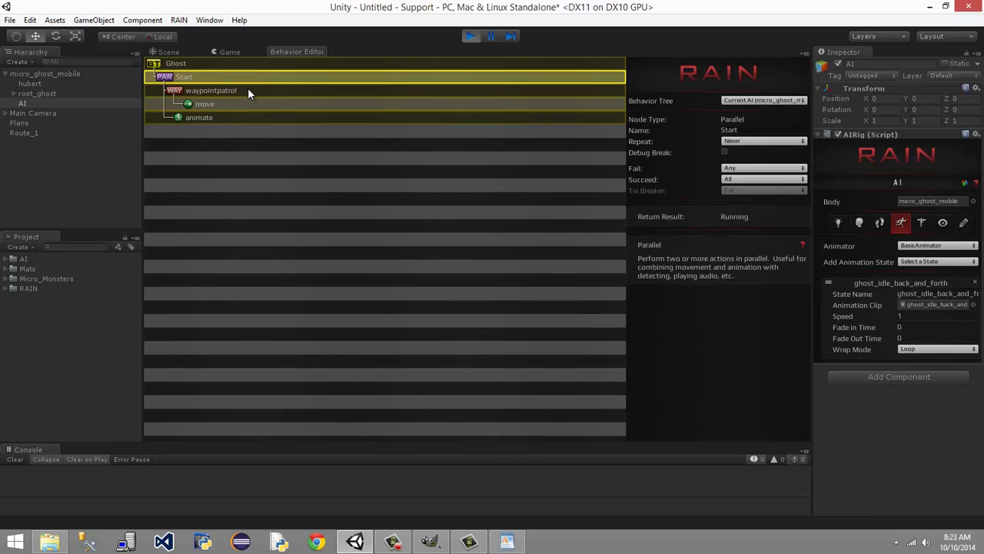
click(248, 88)
click(250, 79)
click(246, 91)
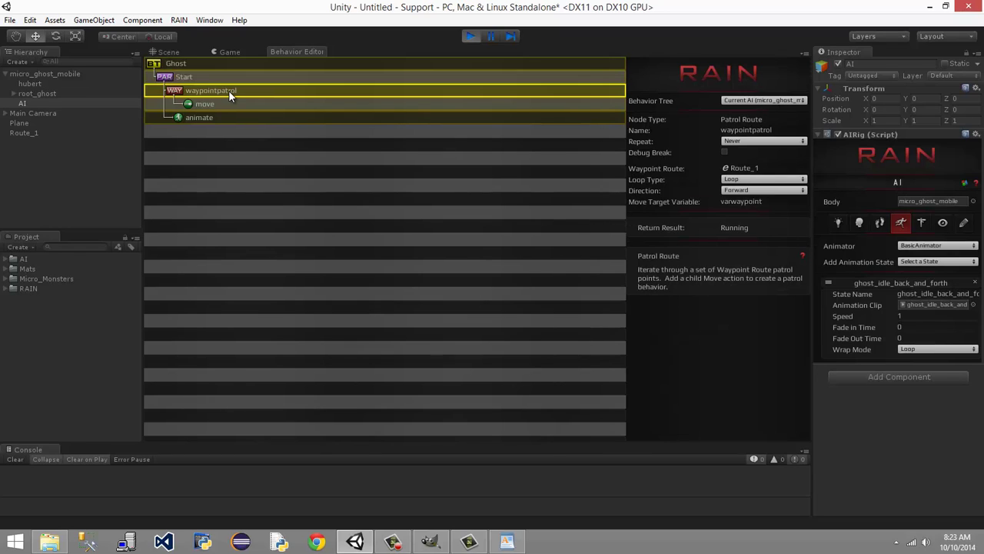
Review the decision node types that can be created under waypointpatrol, without adding one
right_click(229, 90)
mouse_move(258, 113)
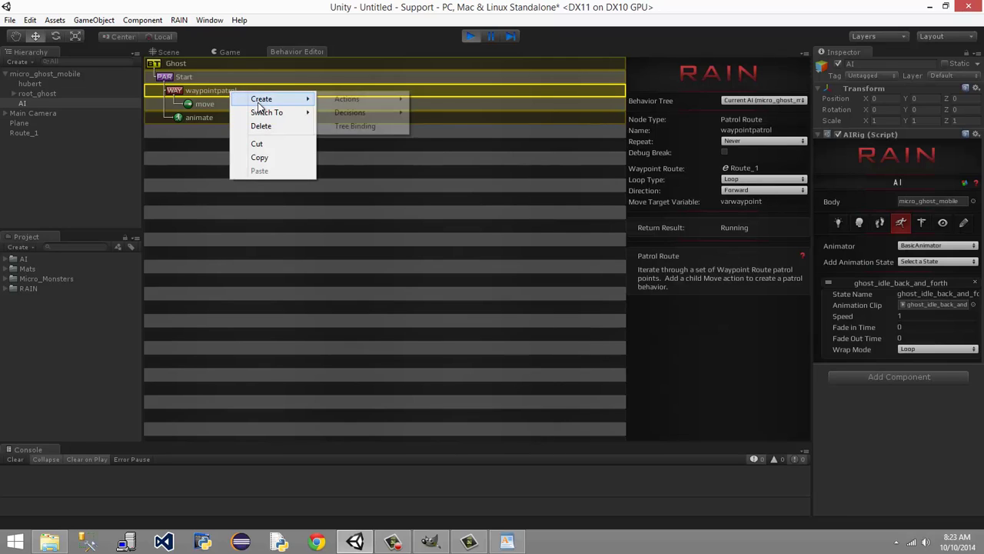
mouse_move(329, 117)
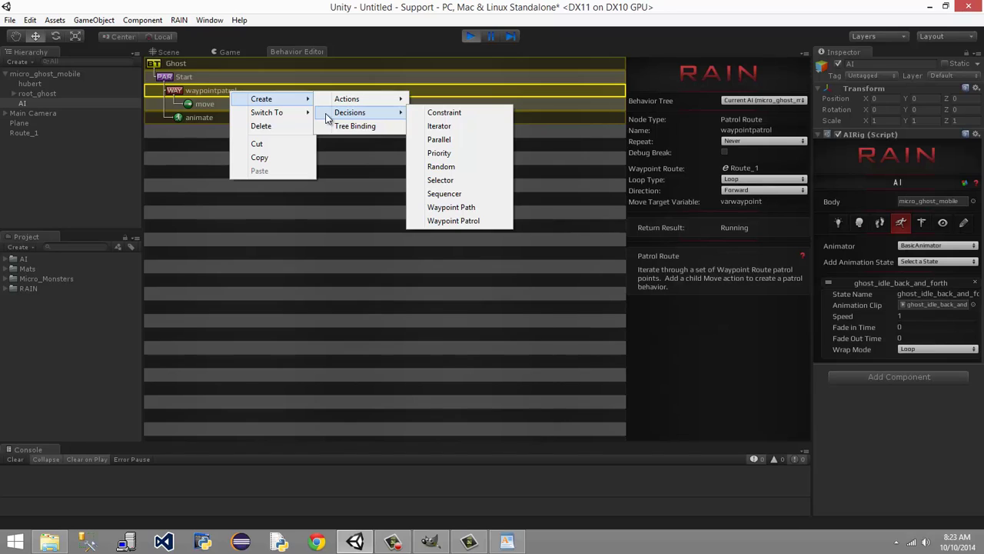
click(183, 99)
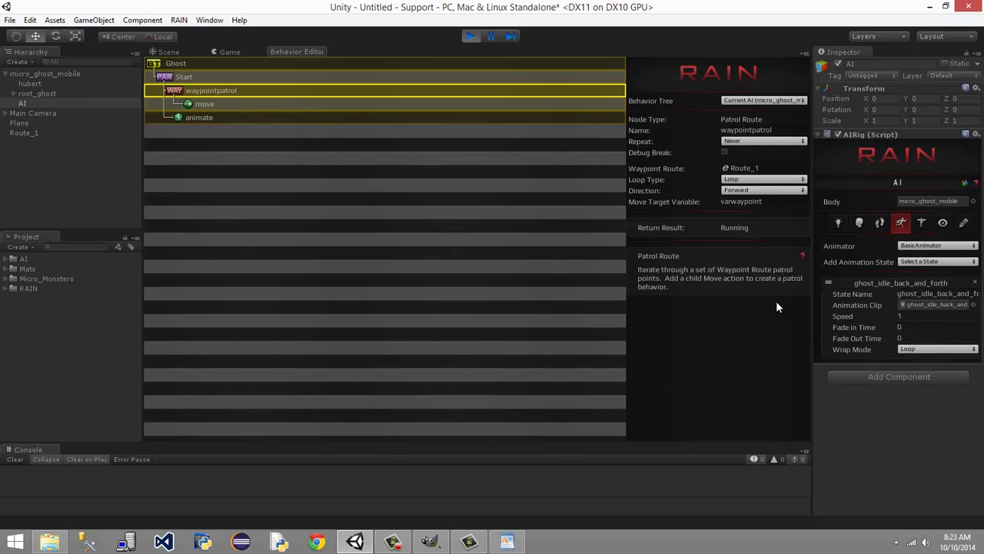
Compare the targets and route settings of the move and waypointpatrol nodes, ending on move
click(217, 104)
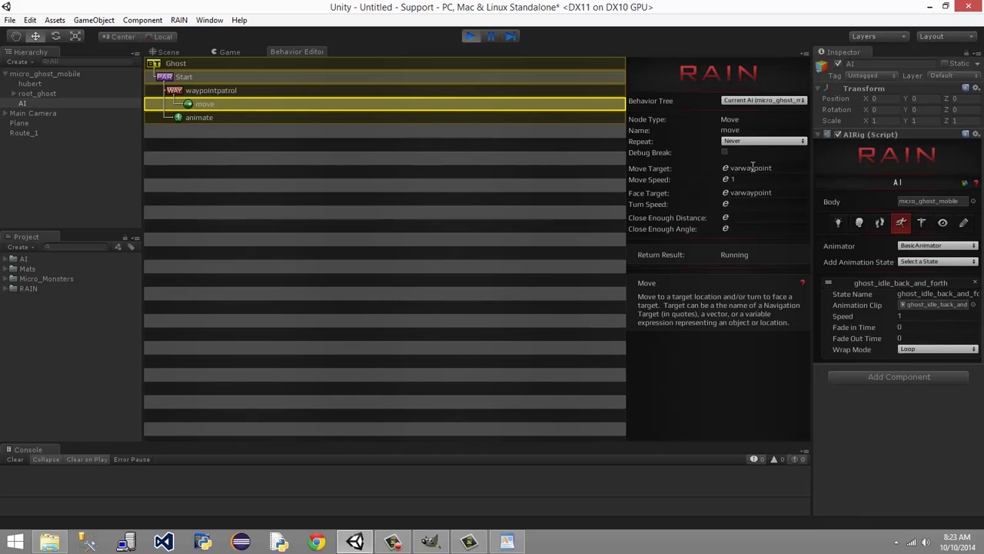
click(275, 90)
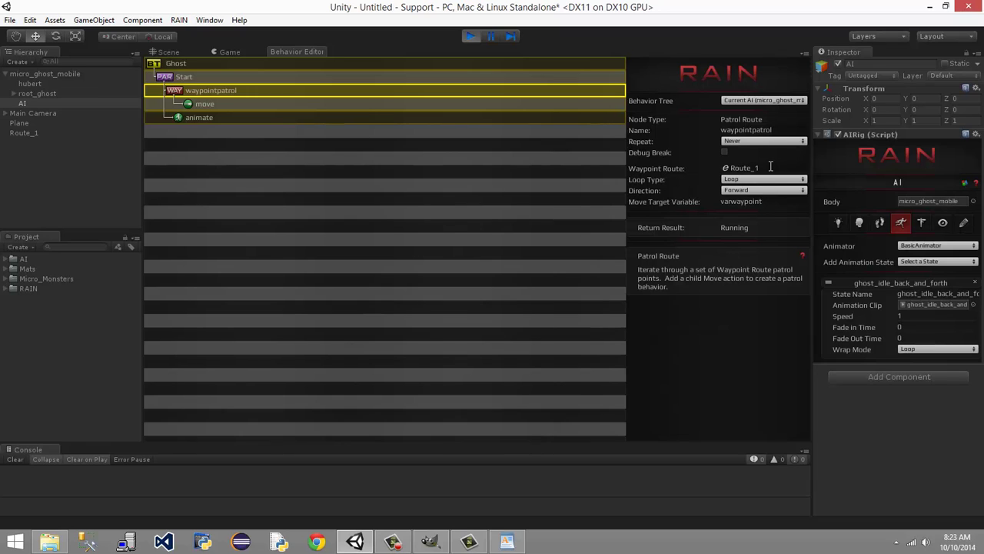
click(243, 105)
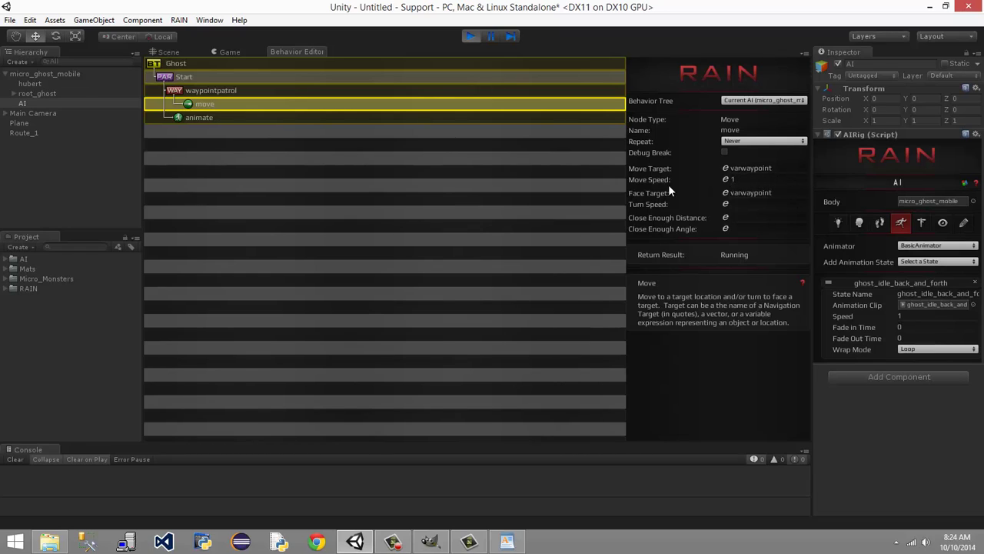
Set the move node's Move Speed to 5 and watch the ghost in the Game and Scene views
click(750, 179)
click(266, 50)
text(5)
key(Return)
click(237, 53)
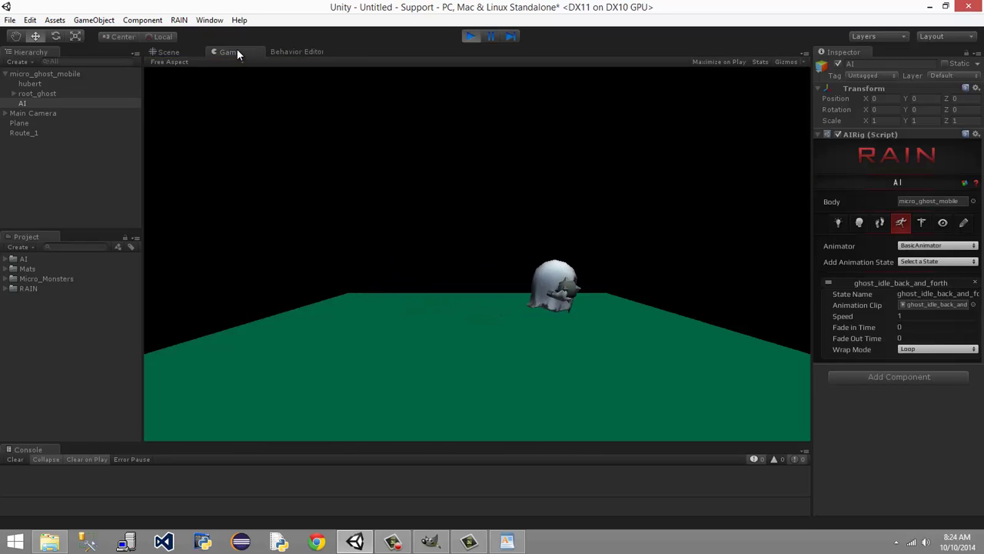
click(165, 52)
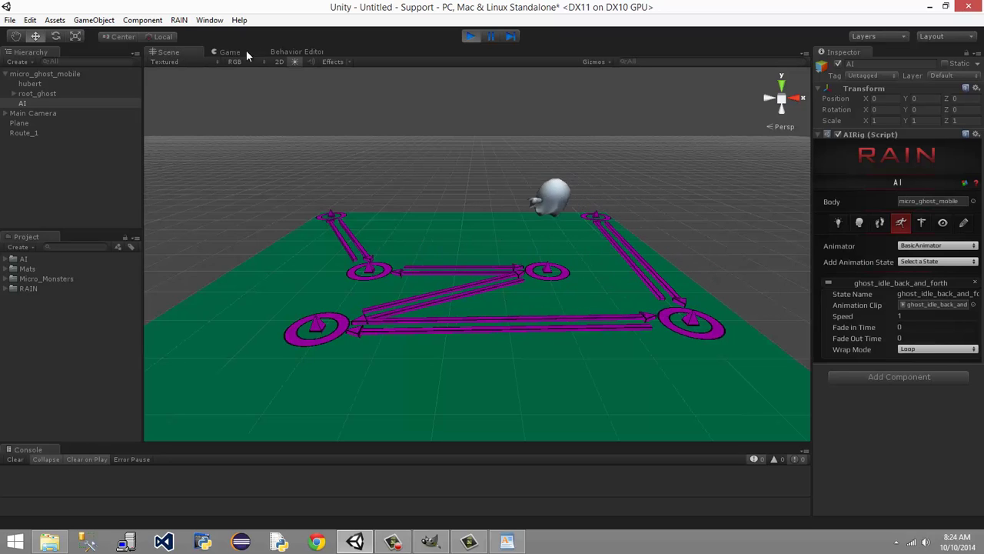
Try Move Speed 2 and then 20 on the move node, and watch the ghost in the Game and Scene views
click(296, 52)
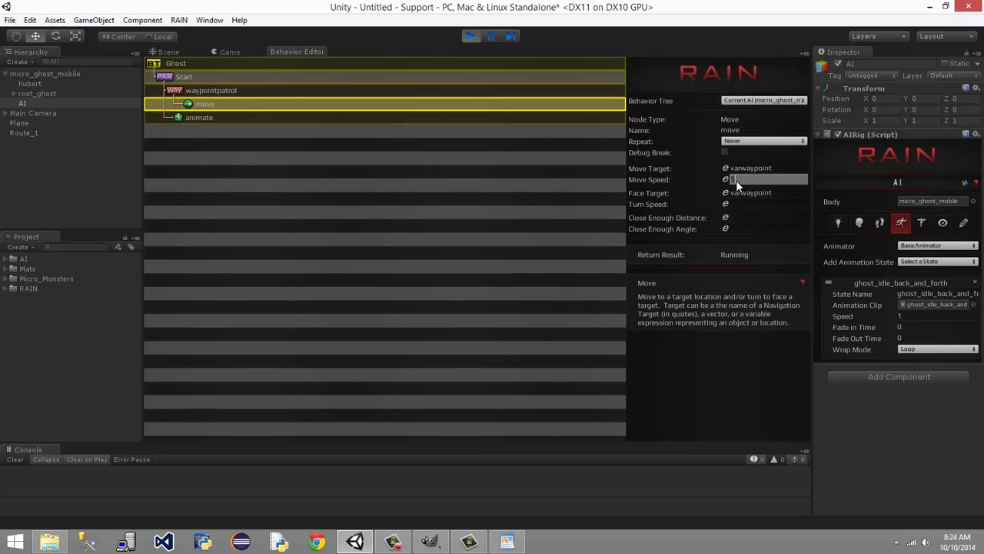
drag(736, 180, 725, 180)
text(2)
key(Return)
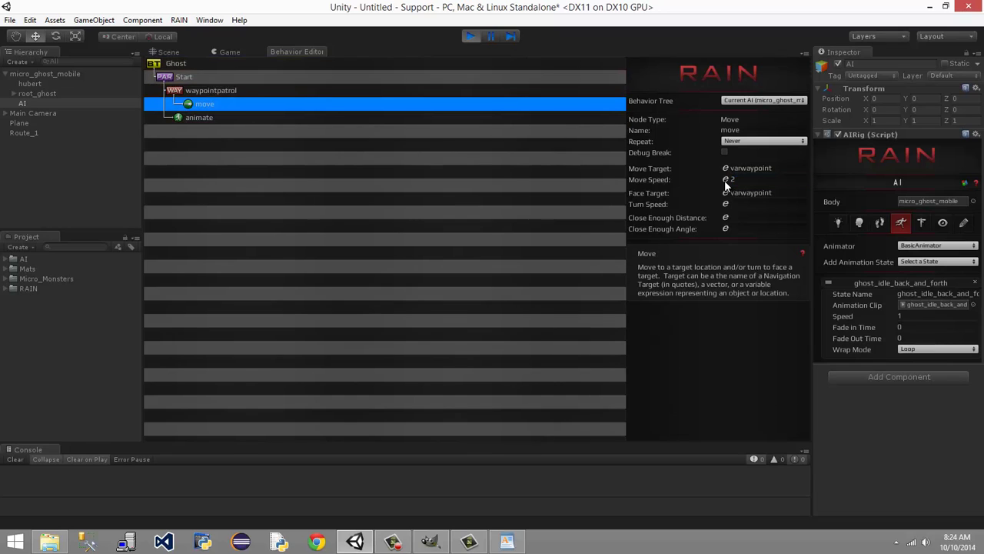
click(745, 177)
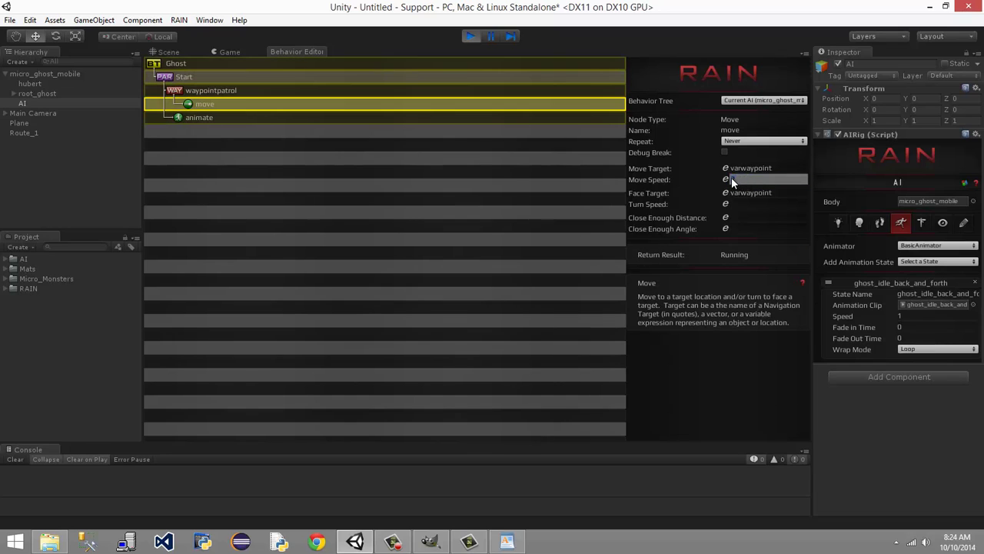
text(20)
key(Return)
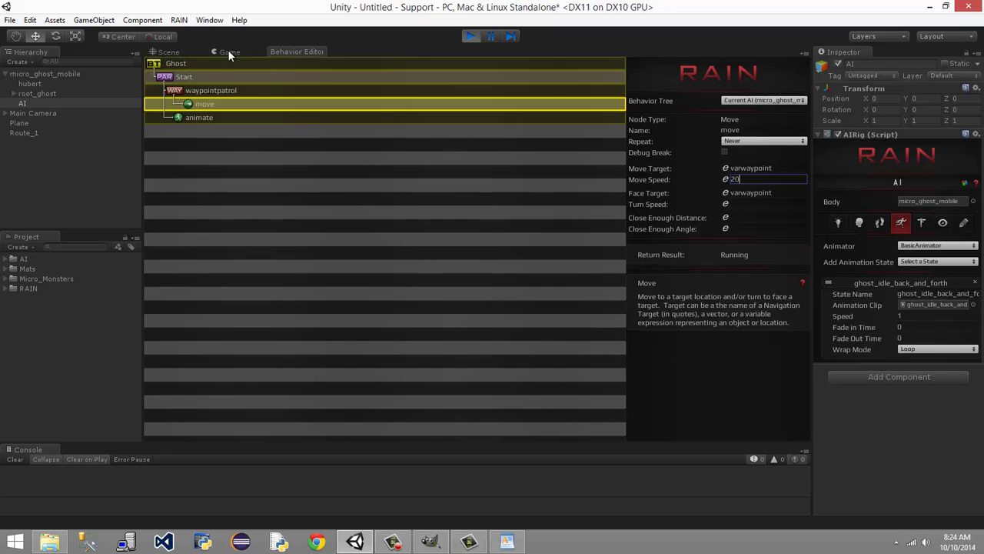
click(229, 51)
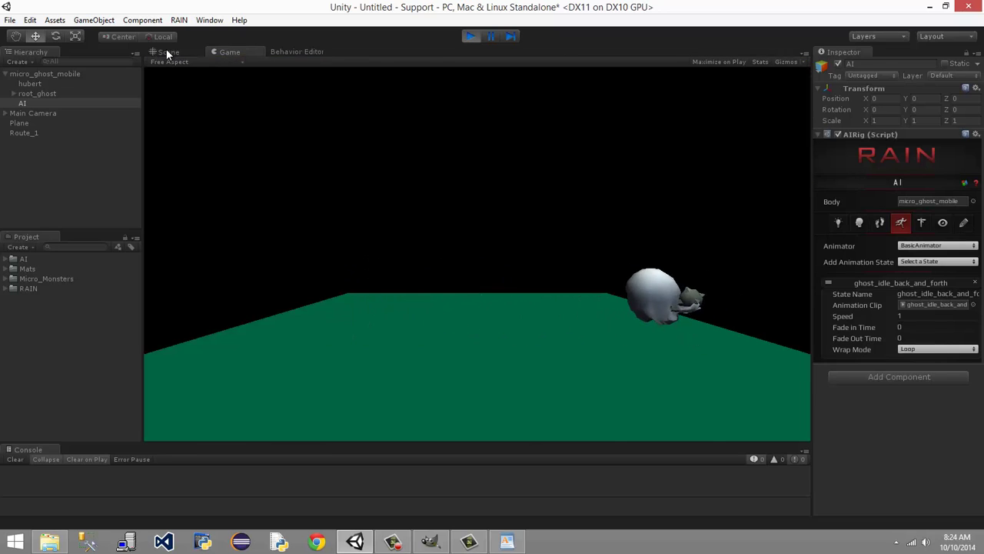
click(167, 51)
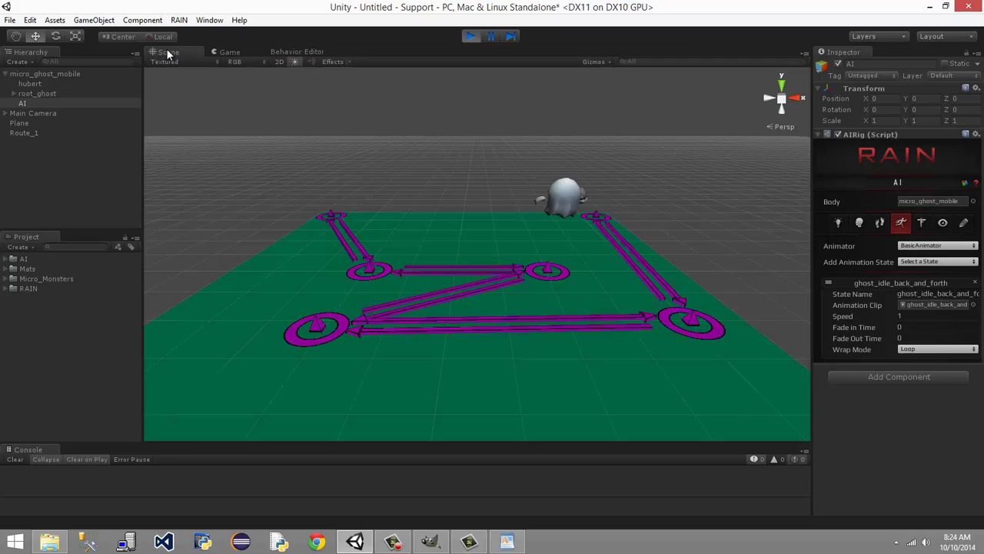
click(232, 52)
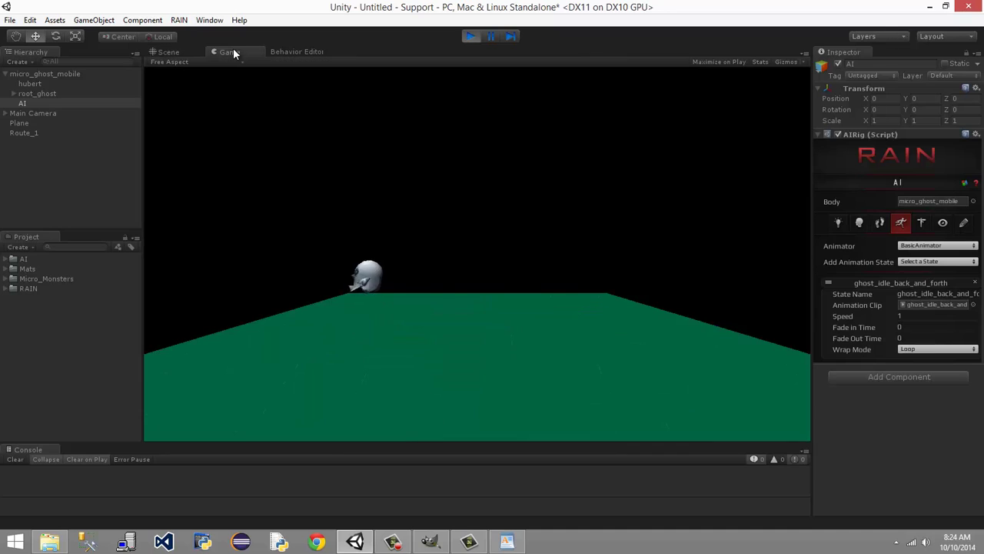
Set the move node's Move Speed back to 1 in the Behavior Editor and check the ghost in the Game view
click(304, 52)
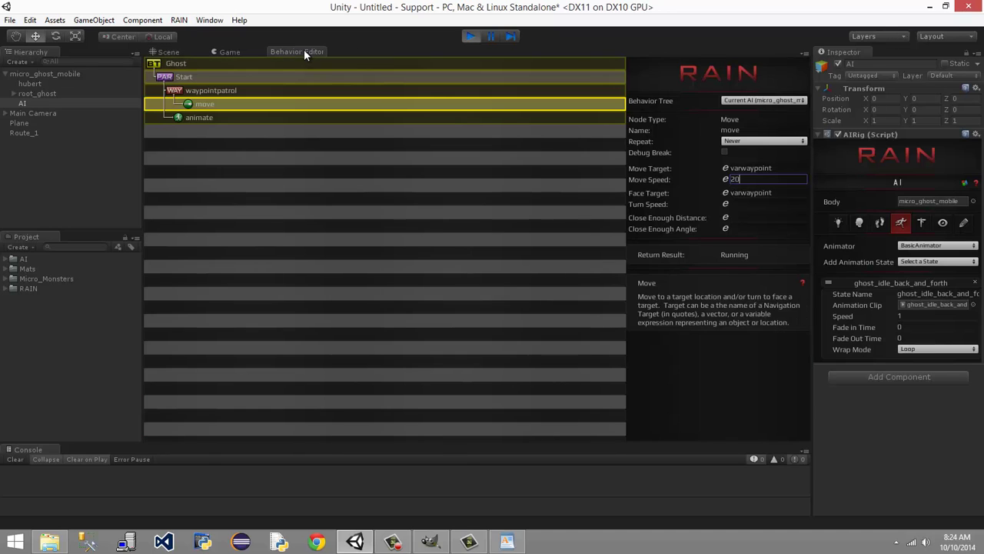
click(714, 178)
click(748, 178)
text(.)
click(746, 177)
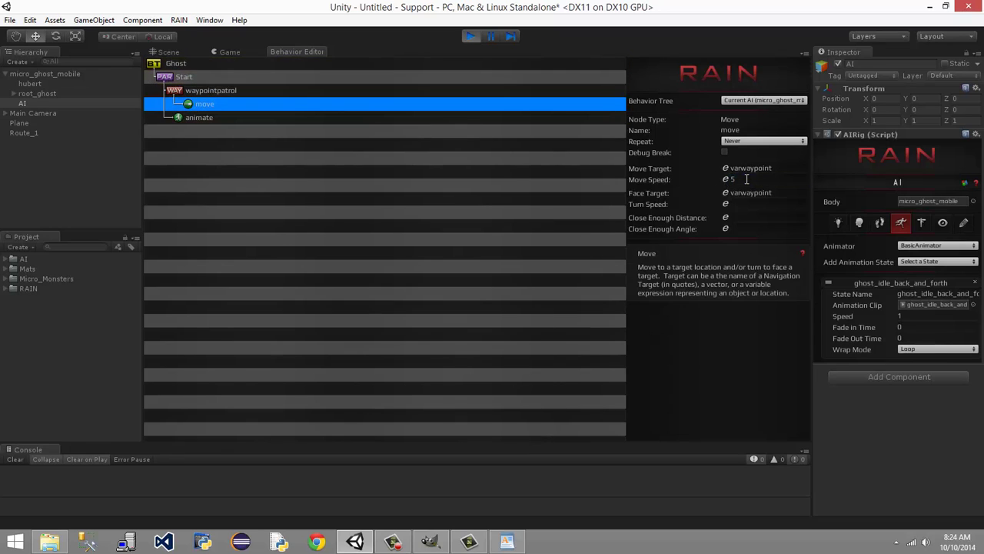
text(5)
click(727, 179)
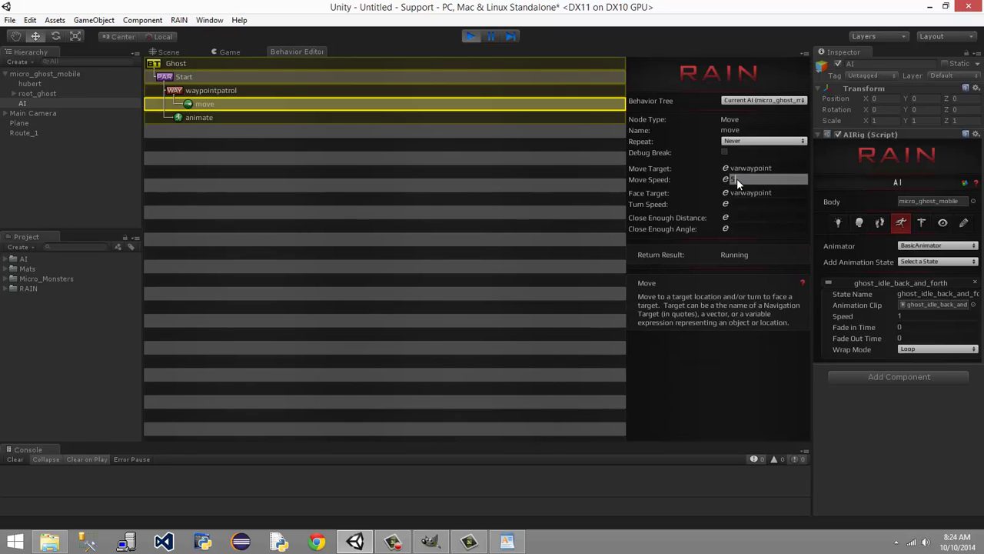
click(738, 179)
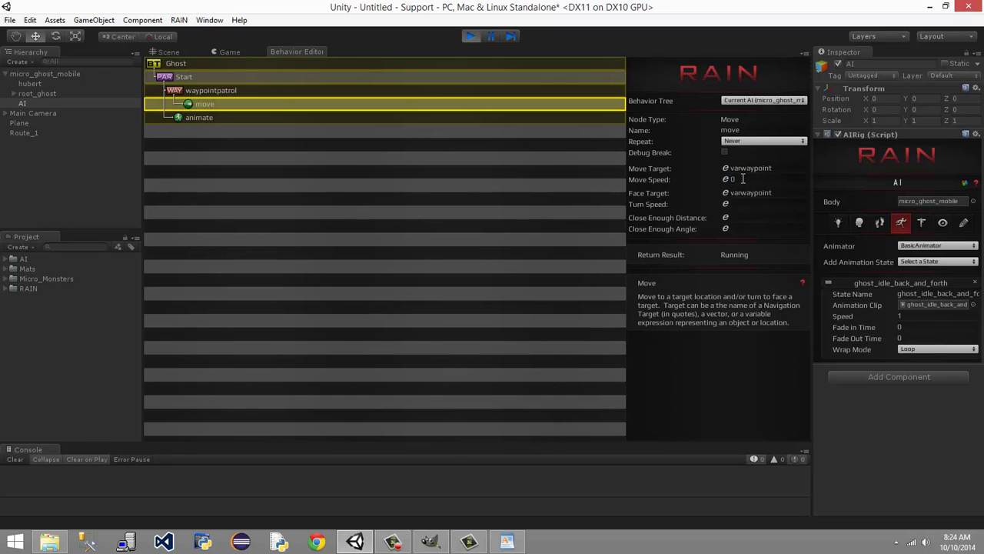
text(1)
click(516, 184)
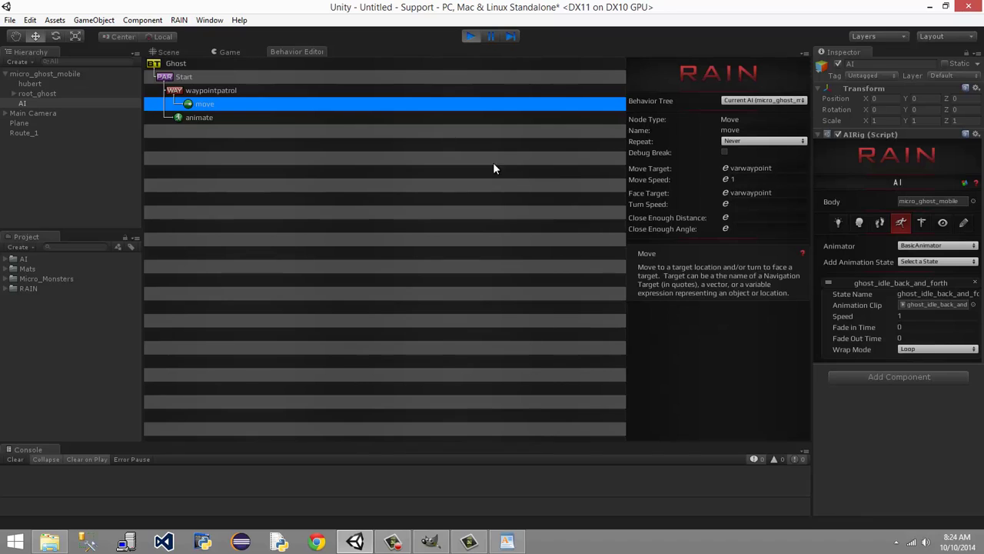
click(230, 52)
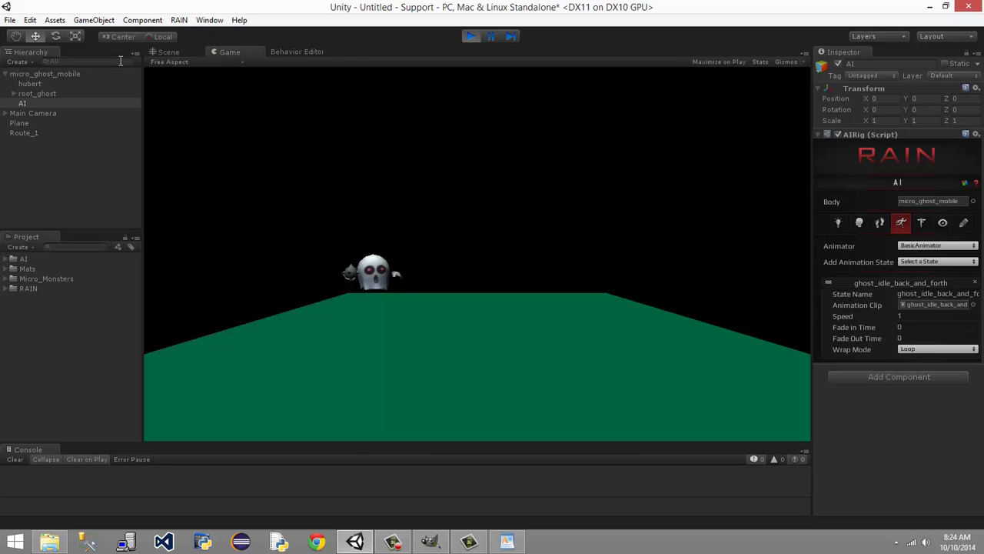
Examine how the Start parallel node runs animate alongside waypointpatrol and its child move in the live tree
click(295, 52)
click(200, 118)
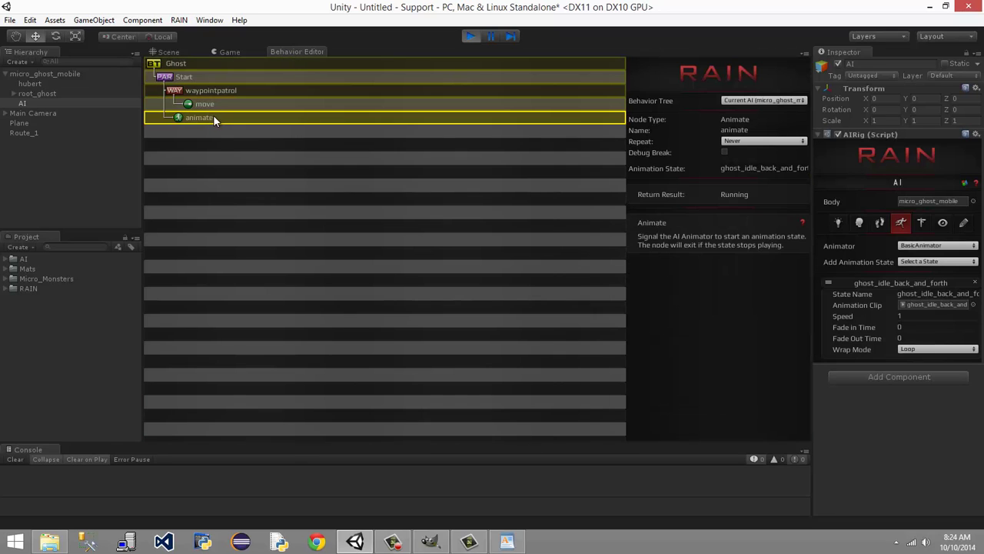
click(183, 77)
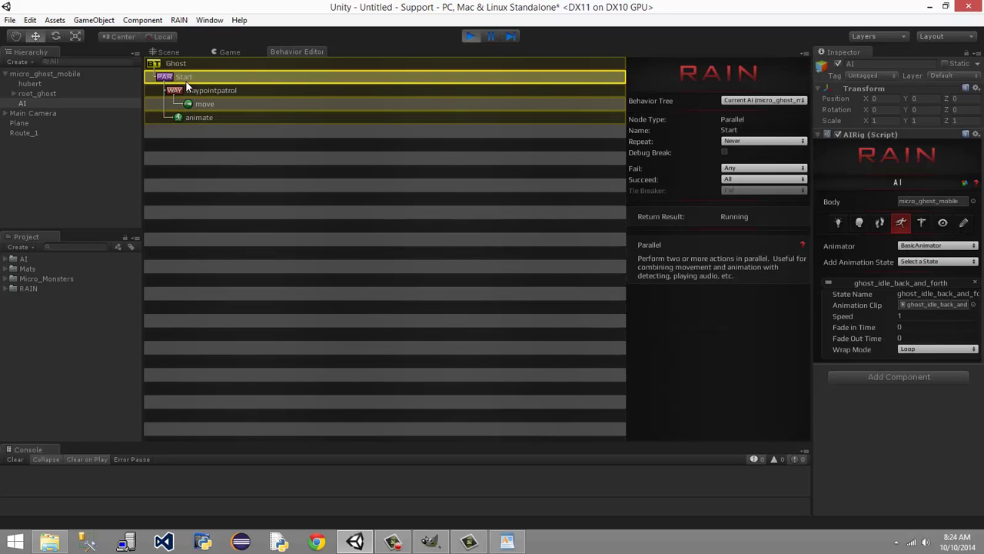
click(201, 119)
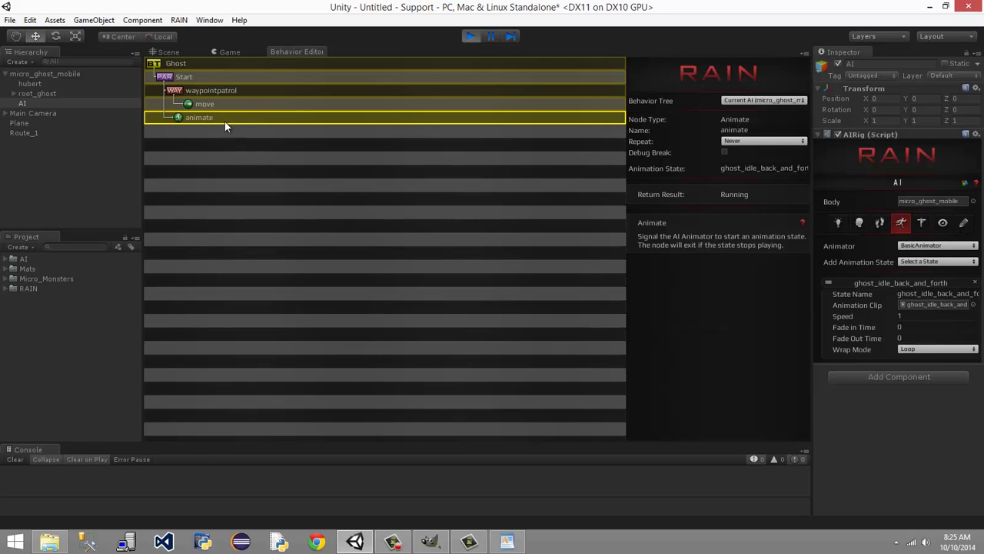
click(192, 92)
click(195, 106)
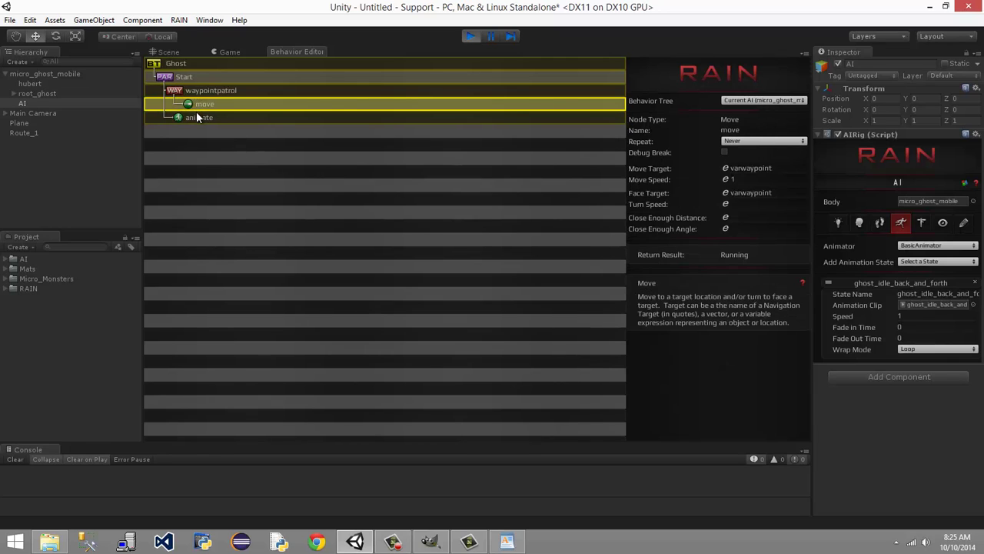
click(192, 119)
click(202, 101)
click(207, 91)
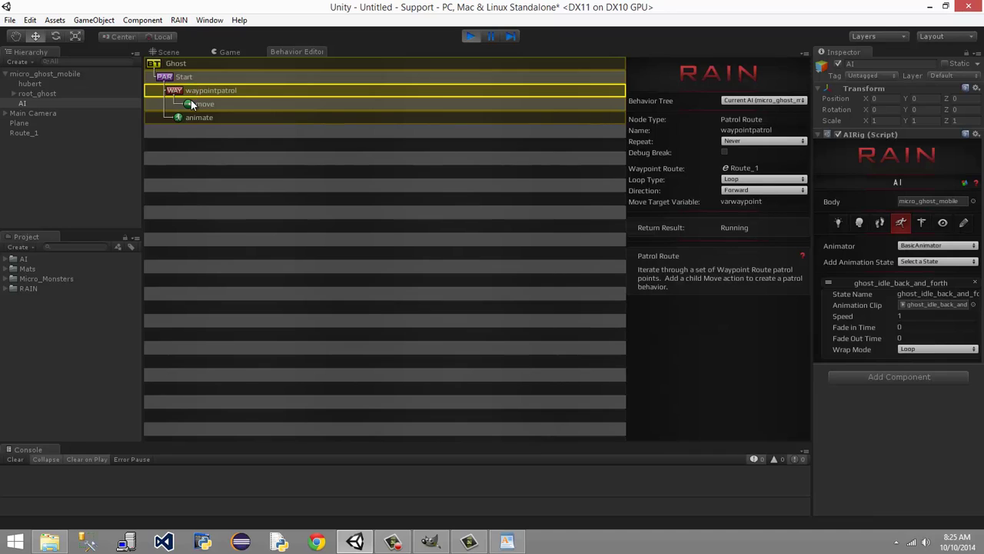
click(197, 106)
click(200, 91)
click(200, 77)
Review the decision node types available for creation under the Start node, without adding one
right_click(196, 84)
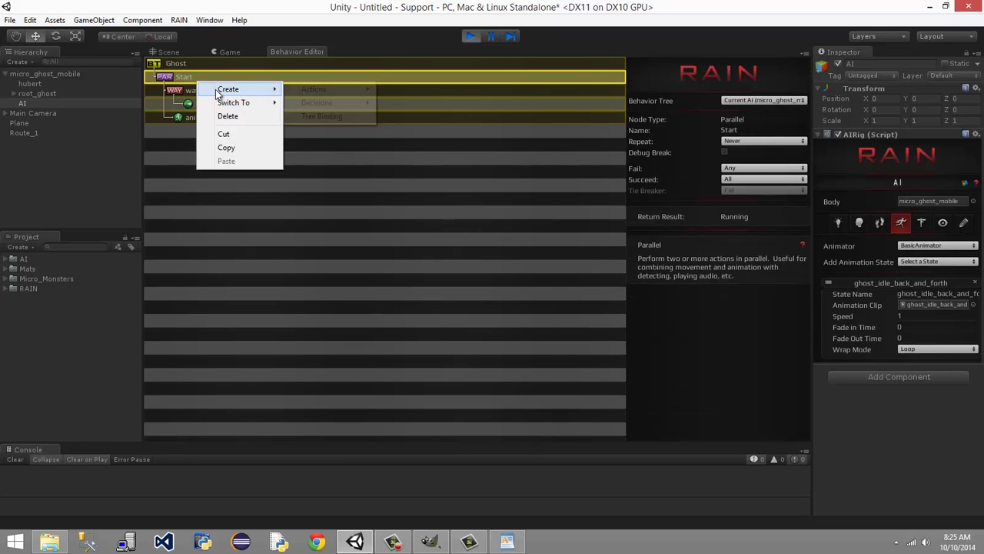
mouse_move(228, 89)
mouse_move(309, 107)
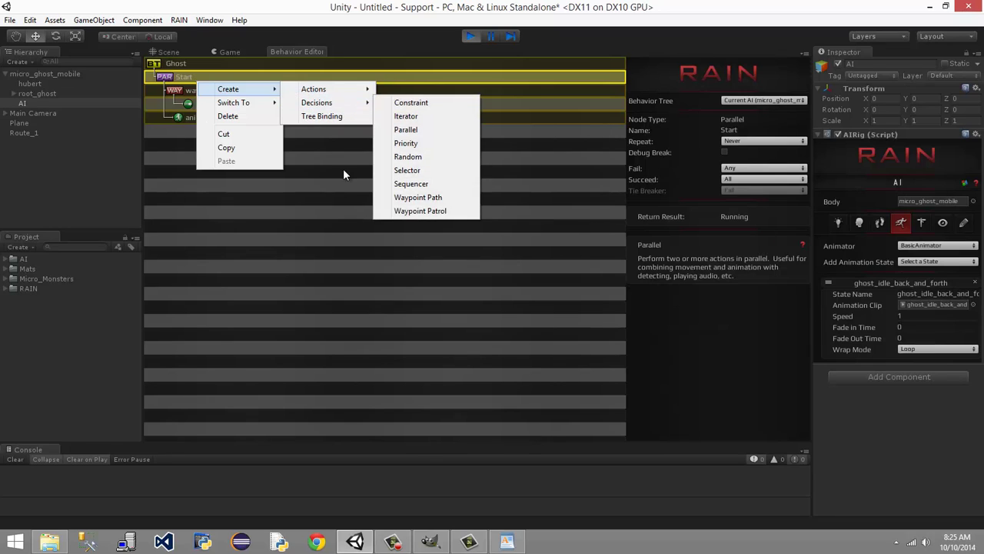
click(328, 177)
Inspect the running waypointpatrol node against its child move once more, ending on move
click(220, 90)
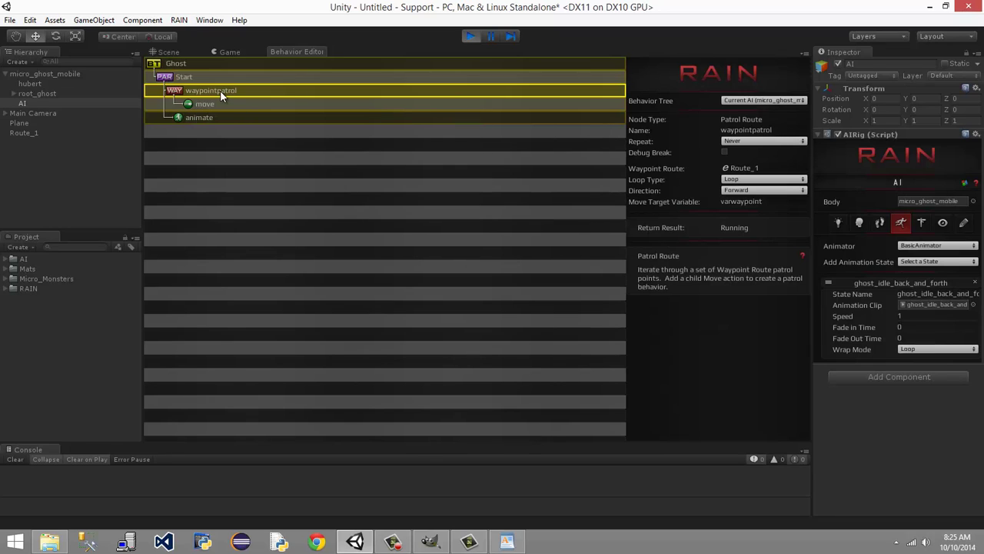
click(211, 103)
click(216, 93)
click(209, 105)
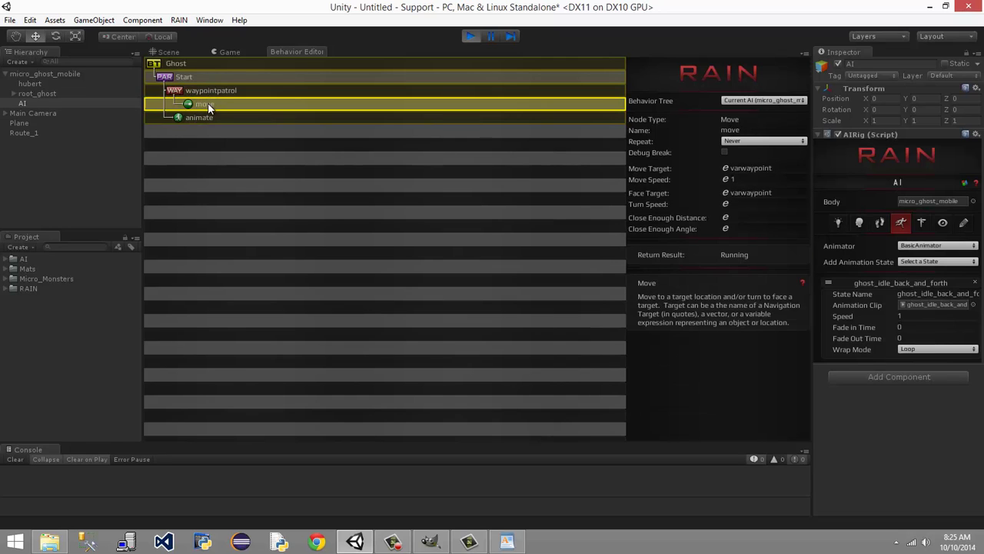
click(201, 92)
click(196, 106)
Move the animate node under waypointpatrol, above move, and watch the ghost in the Game and Scene views
click(183, 116)
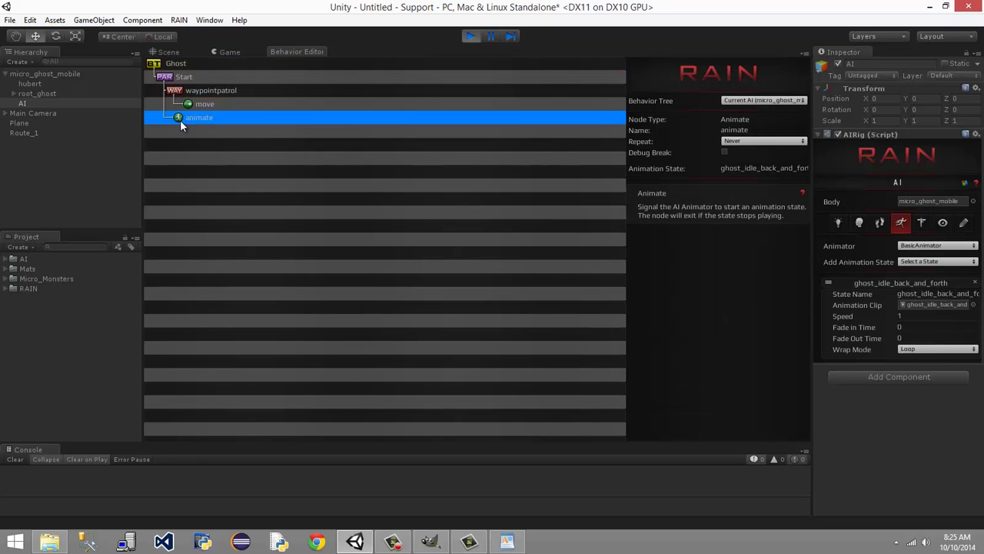
drag(180, 119, 194, 99)
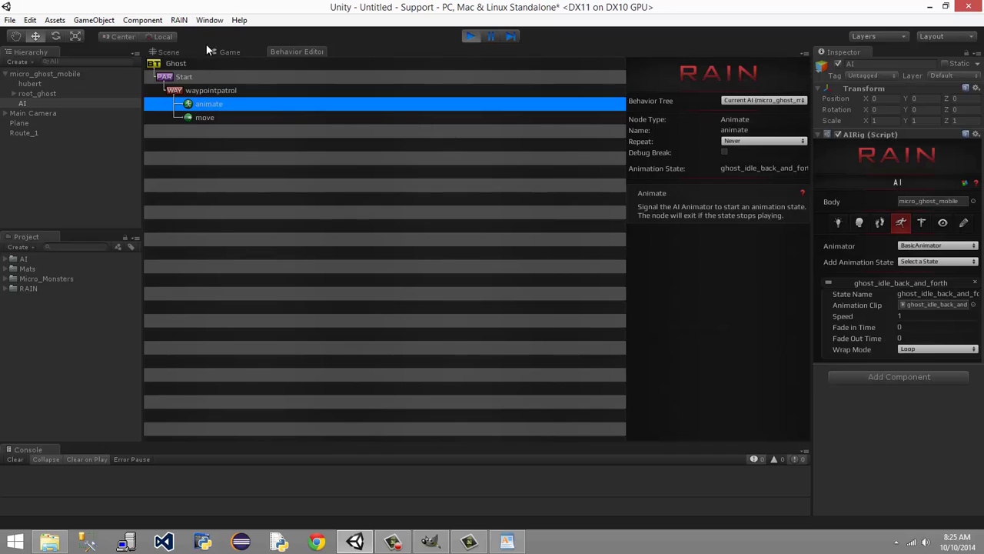
click(202, 116)
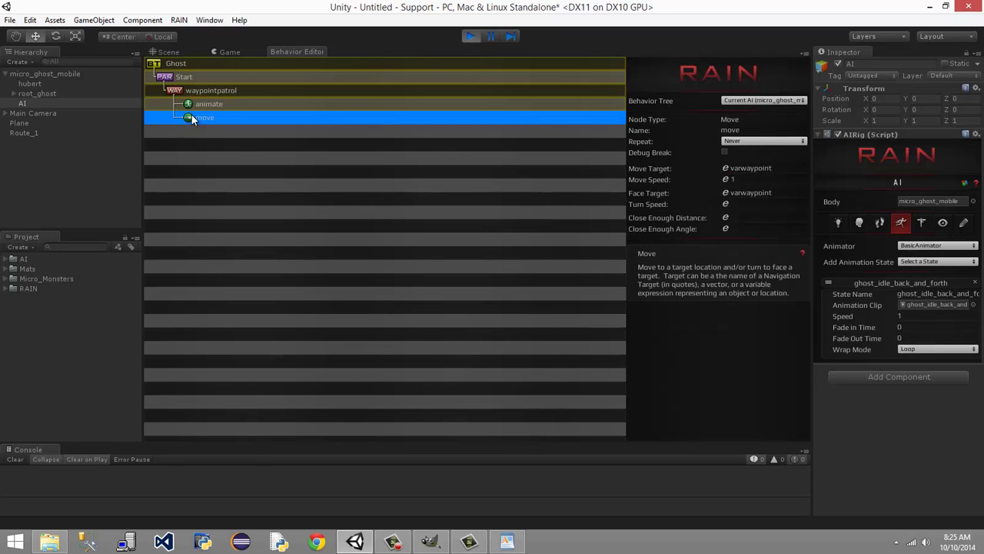
click(228, 51)
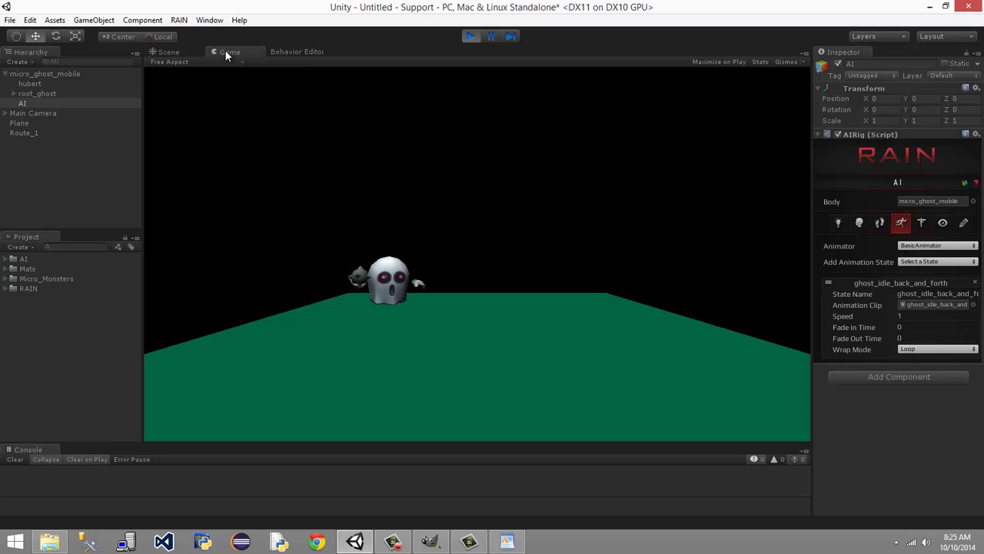
click(198, 56)
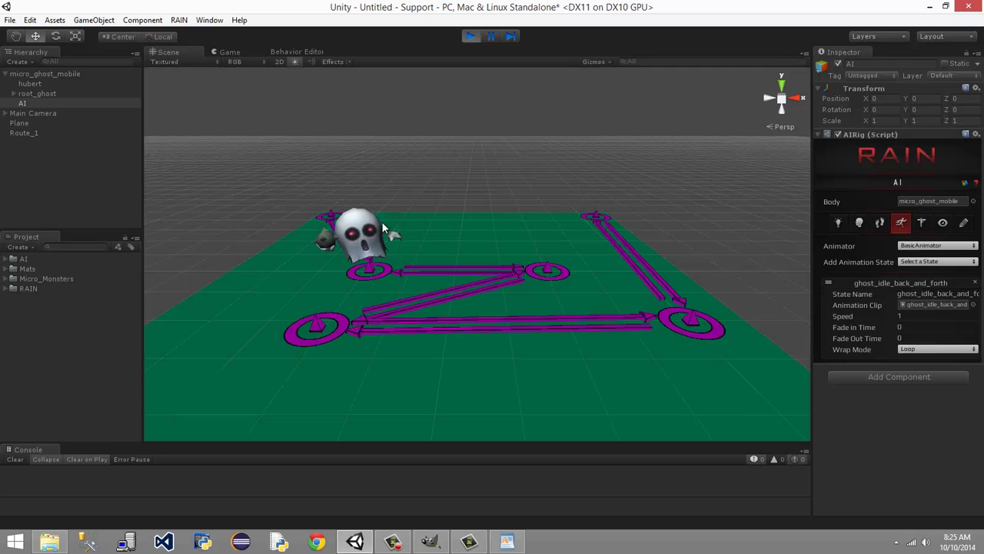
Reorder the children of waypointpatrol so that move sits above animate
scroll(401, 231, up, 3)
scroll(401, 226, up, 5)
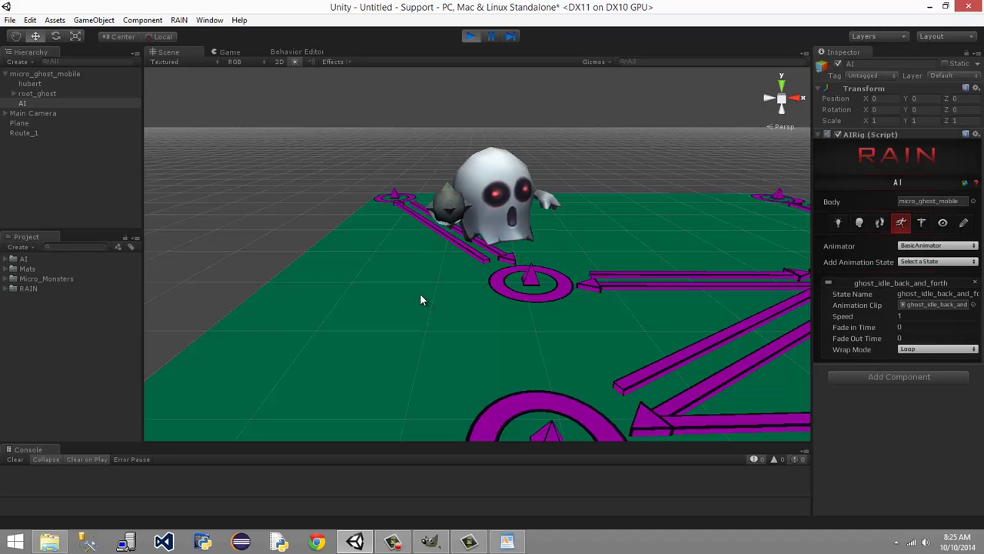
click(286, 51)
drag(206, 121, 213, 99)
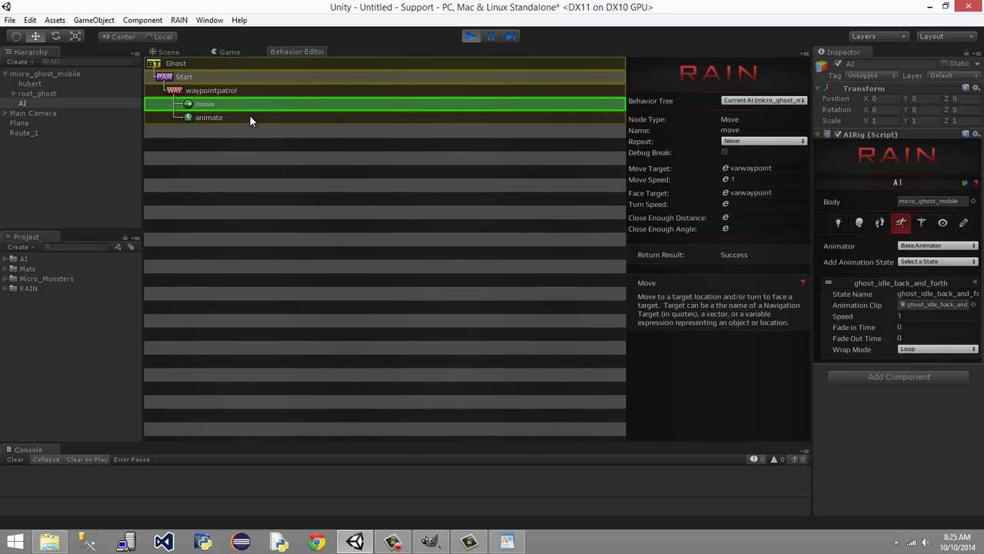
Watch the ghost in the Game and Scene views and check the live status of the animate and move nodes
click(221, 52)
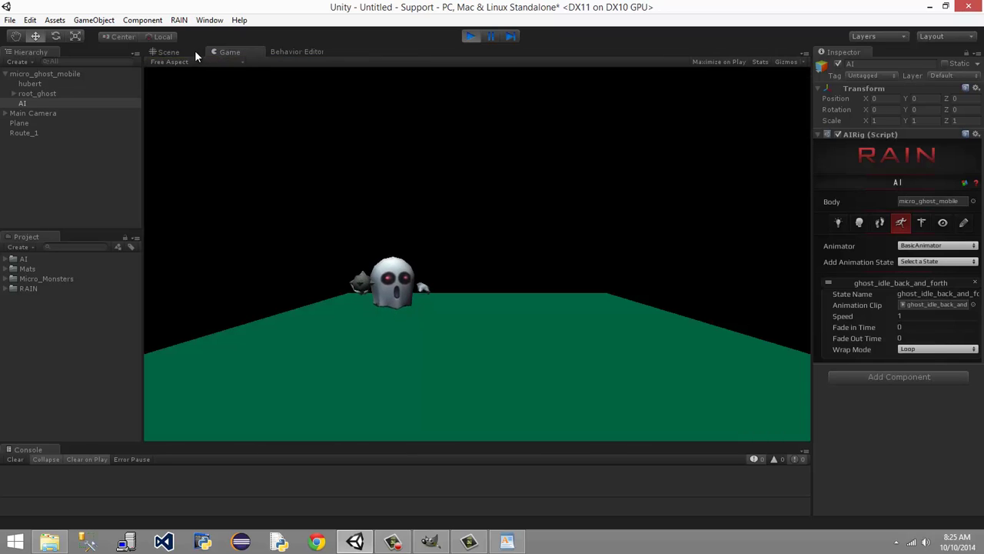
click(194, 50)
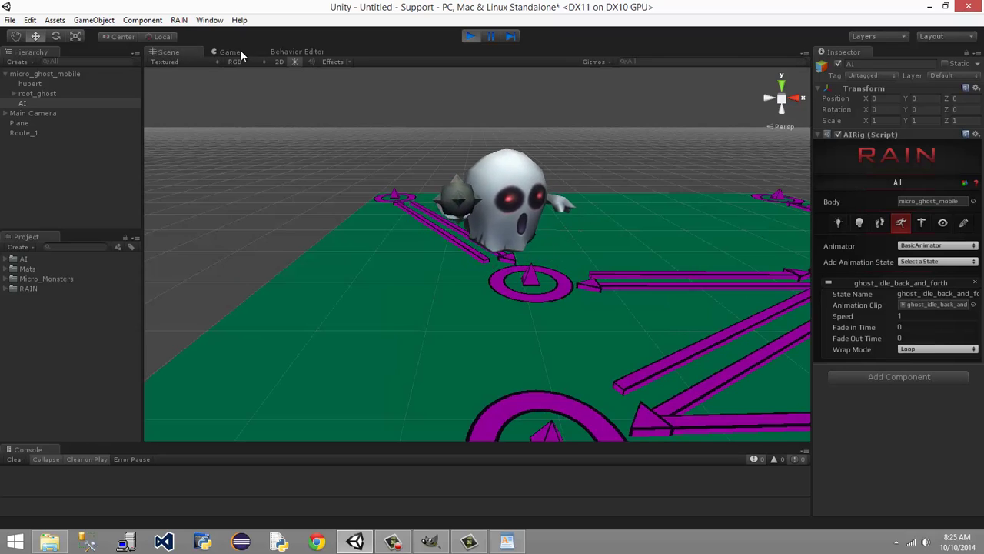
click(231, 51)
click(281, 53)
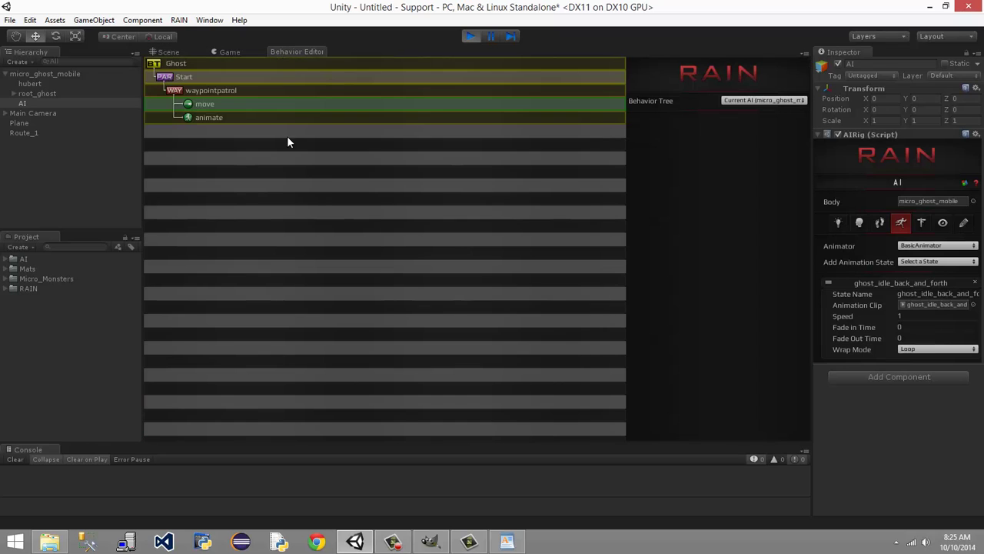
click(246, 106)
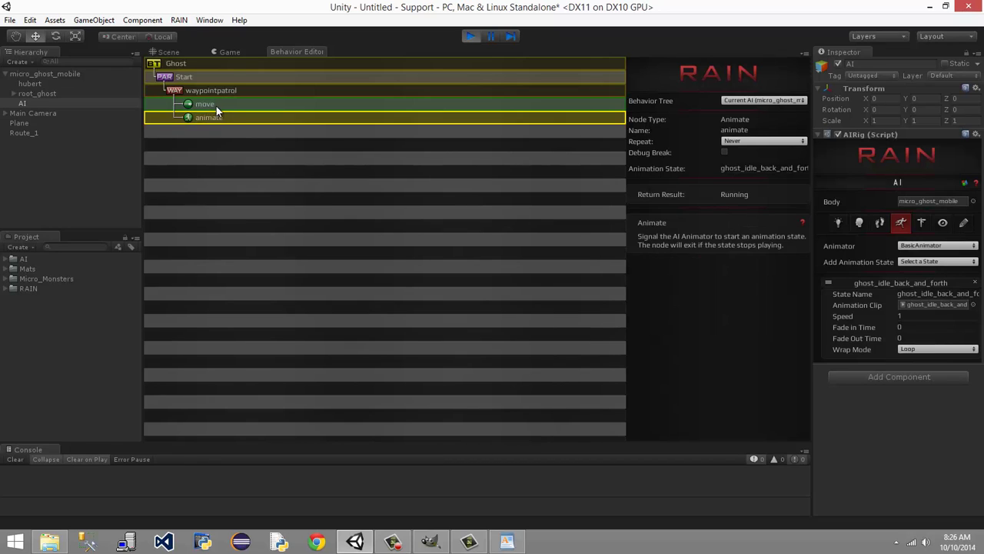
click(227, 53)
click(282, 50)
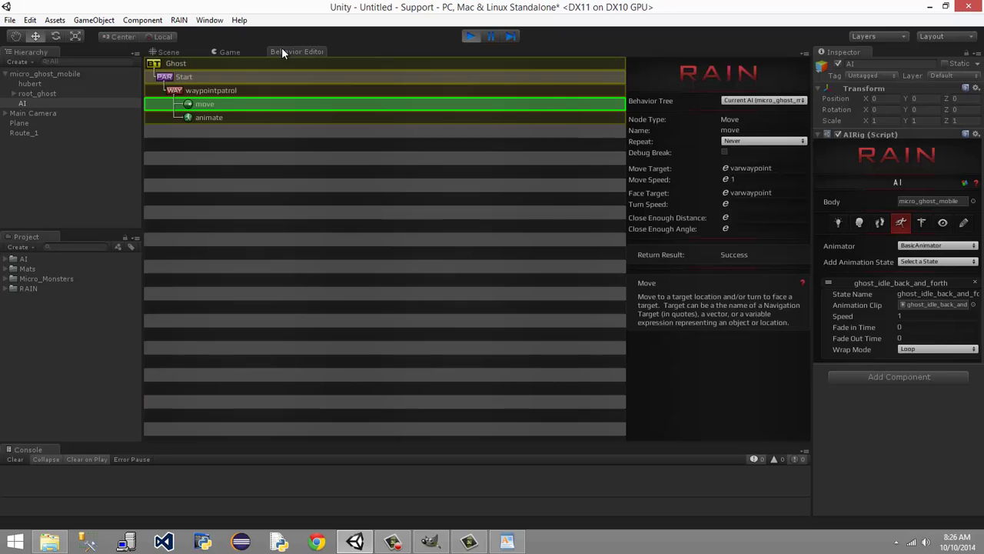
Move the animate node out of waypointpatrol to directly under Start, below waypointpatrol, and check the ghost in the Game view
drag(186, 117, 191, 90)
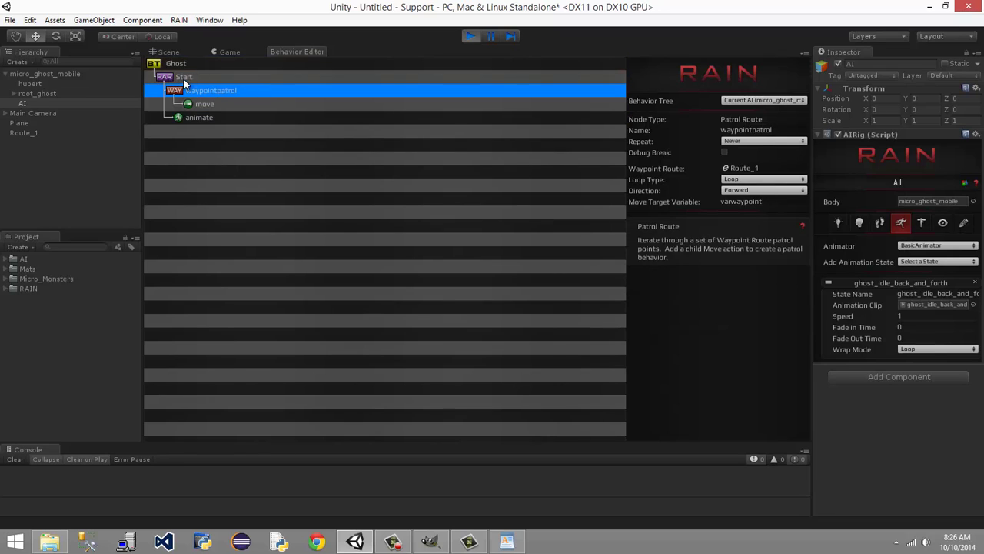
click(183, 78)
click(209, 90)
click(197, 105)
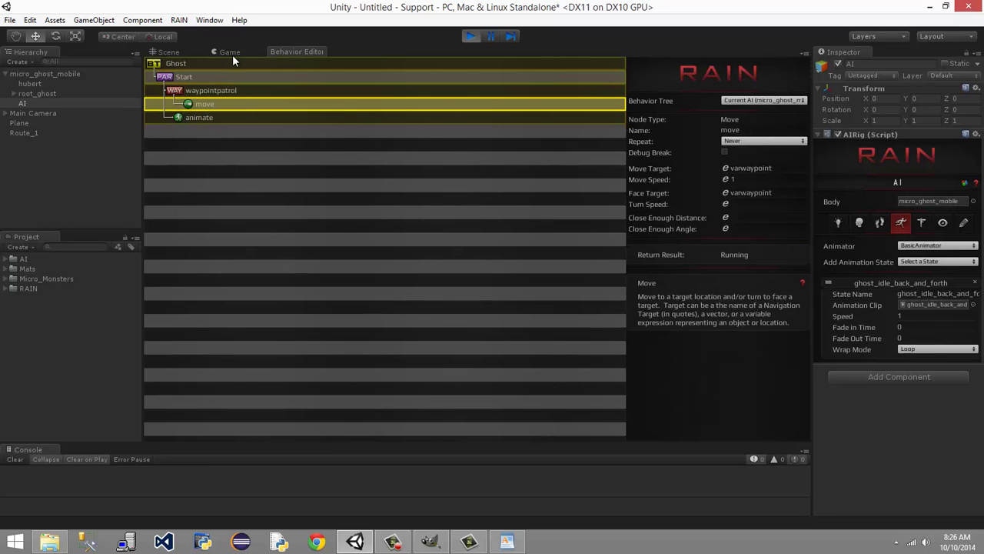
click(232, 52)
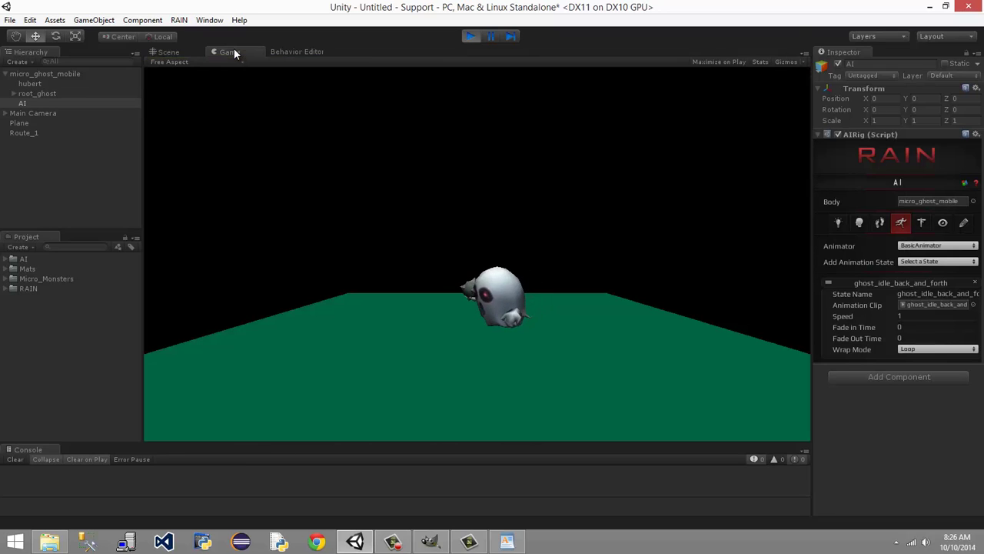
Examine the live return results of the animate, move and waypointpatrol nodes, comparing how they run together under the Start parallel node
click(282, 49)
click(199, 118)
click(217, 105)
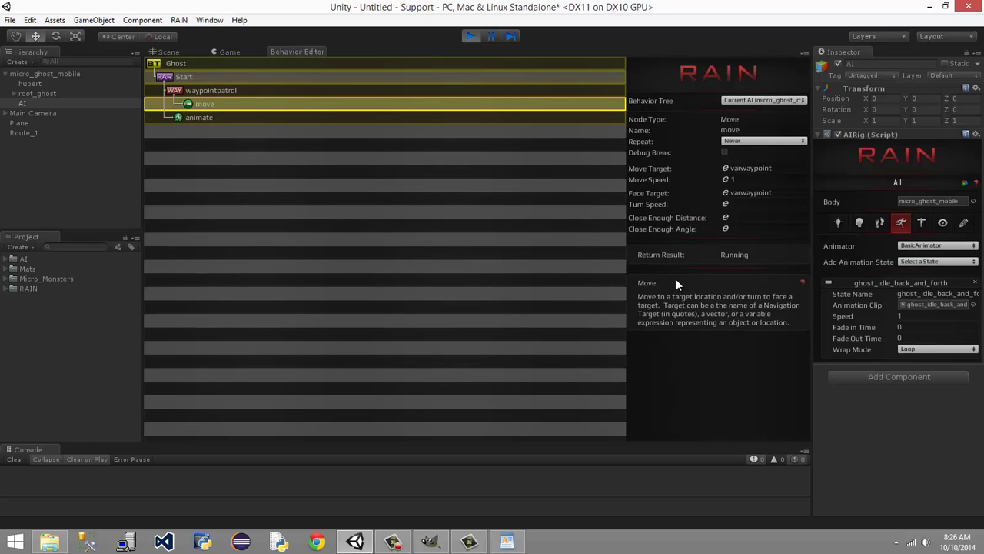
click(232, 90)
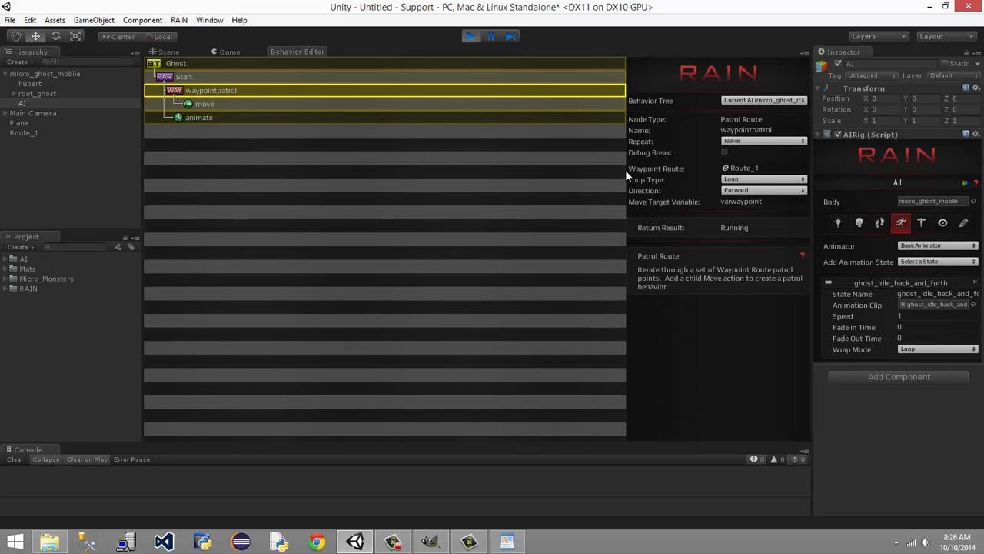
click(246, 104)
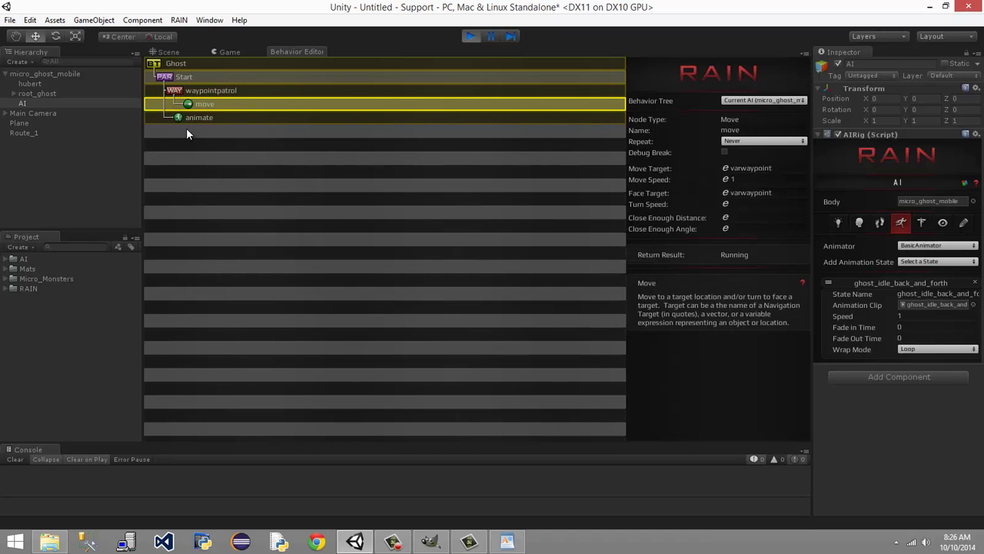
click(203, 116)
click(215, 103)
click(220, 90)
click(213, 106)
click(225, 90)
click(223, 103)
click(208, 119)
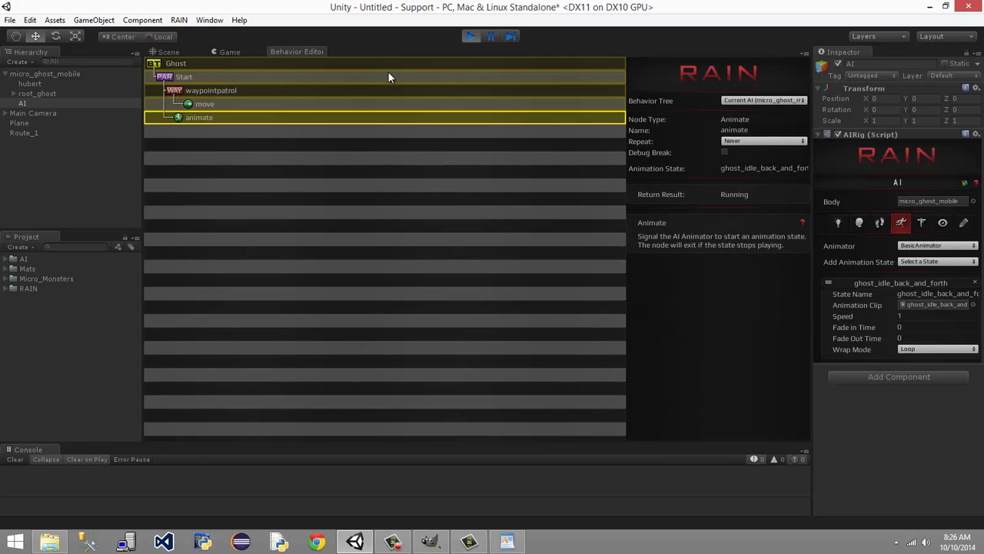
Observe the ghost's animation and movement along the patrol route in the Game and Scene views, with the whole route in sight
click(229, 53)
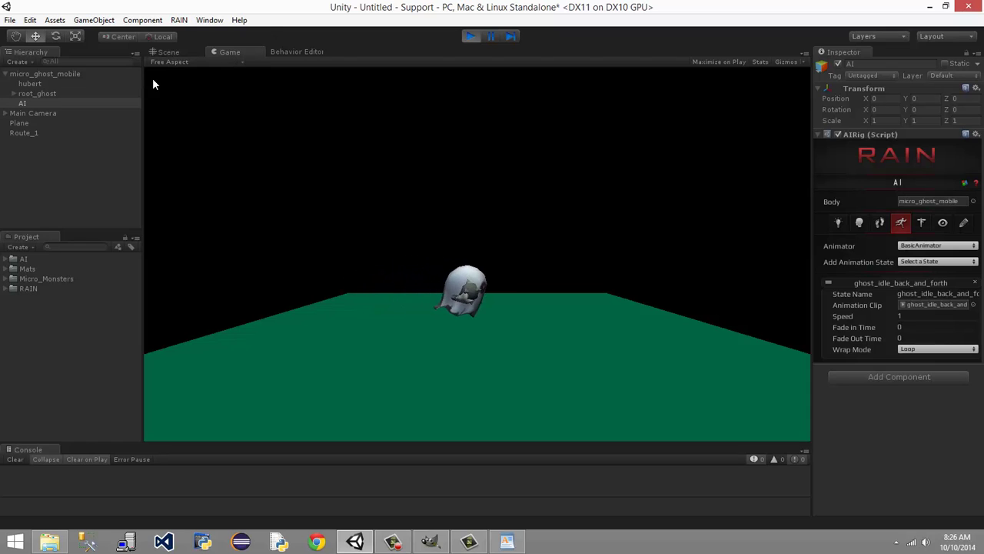
click(173, 52)
click(223, 52)
click(304, 50)
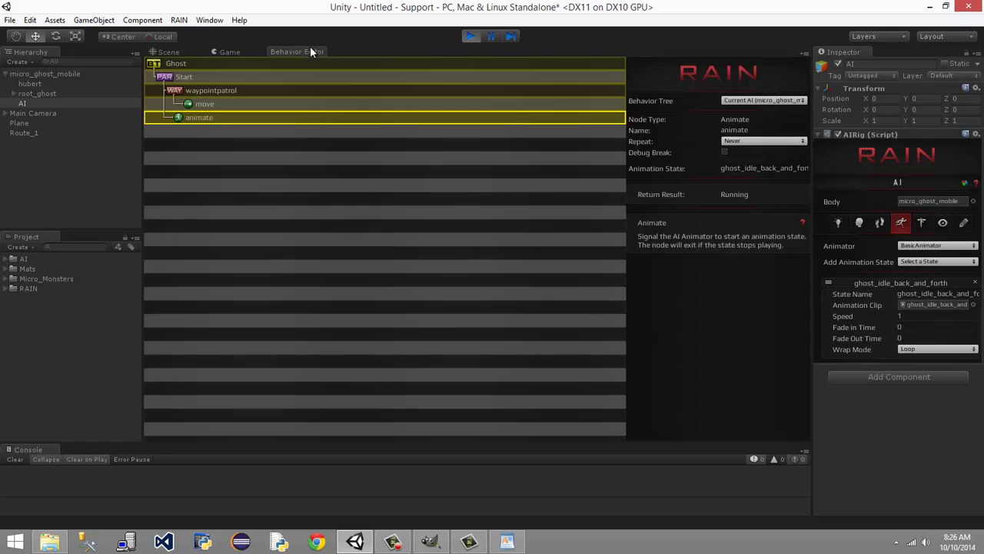
click(243, 51)
click(163, 51)
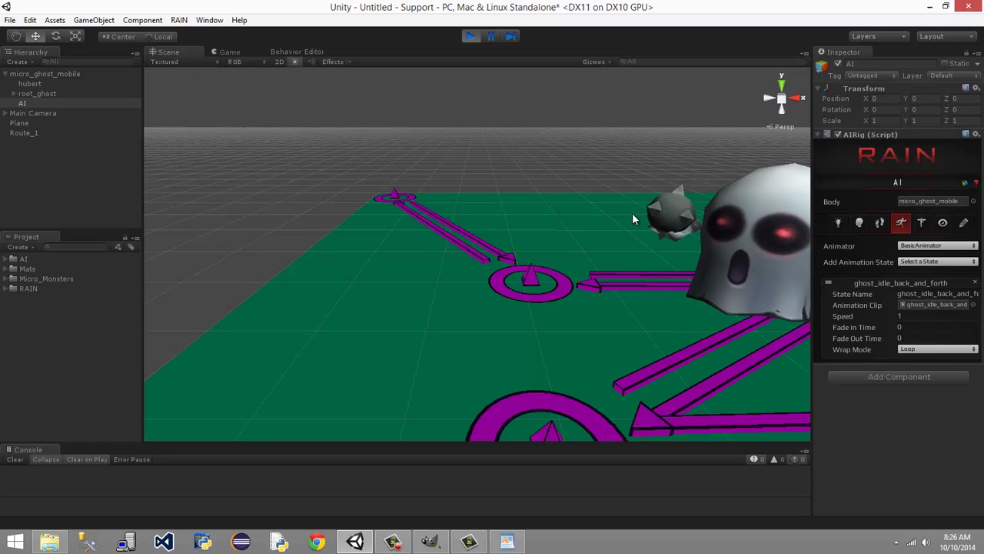
middle_drag(593, 141, 453, 112)
scroll(453, 111, up, 2)
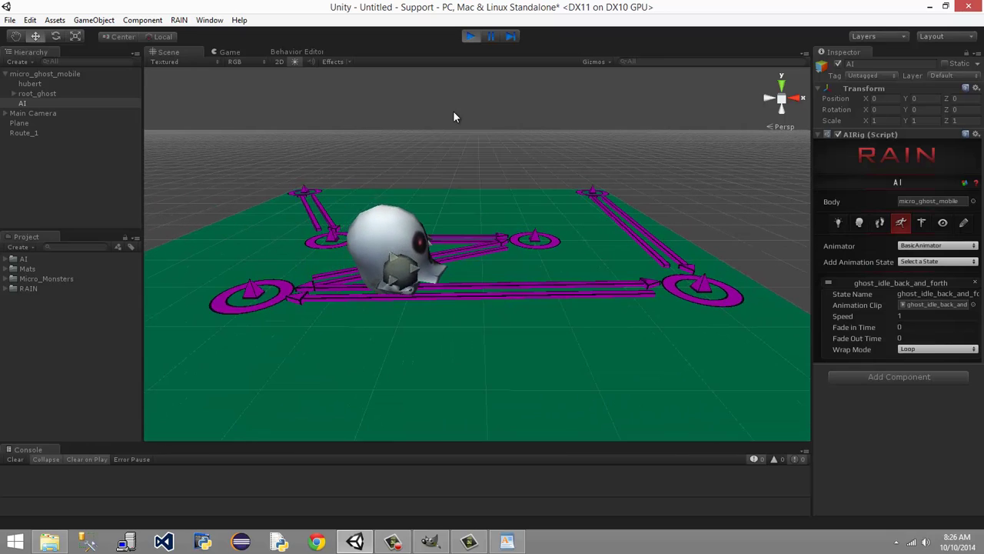